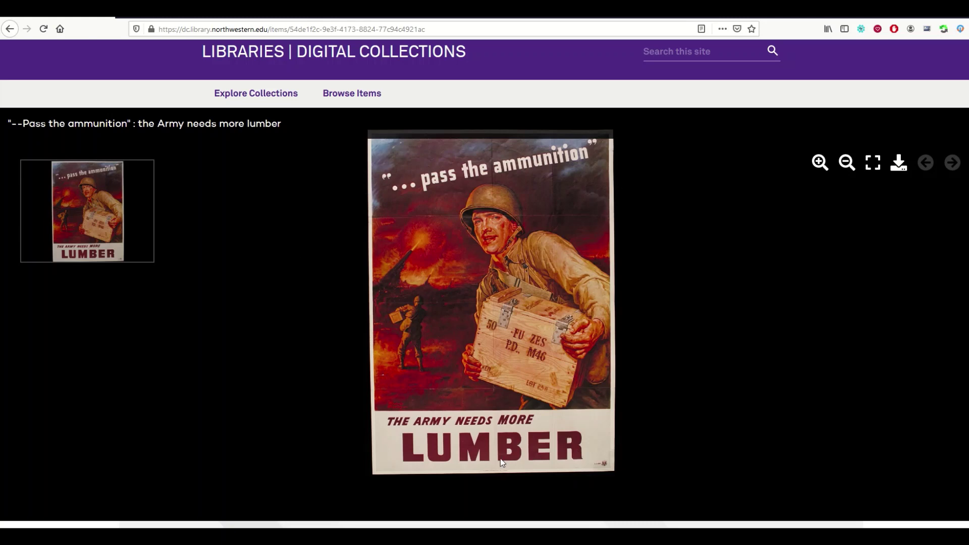
- Examine the "Pass the ammunition" lumber poster up close, from the soldier's face and slogan to the crate and bottom lettering
click(820, 162)
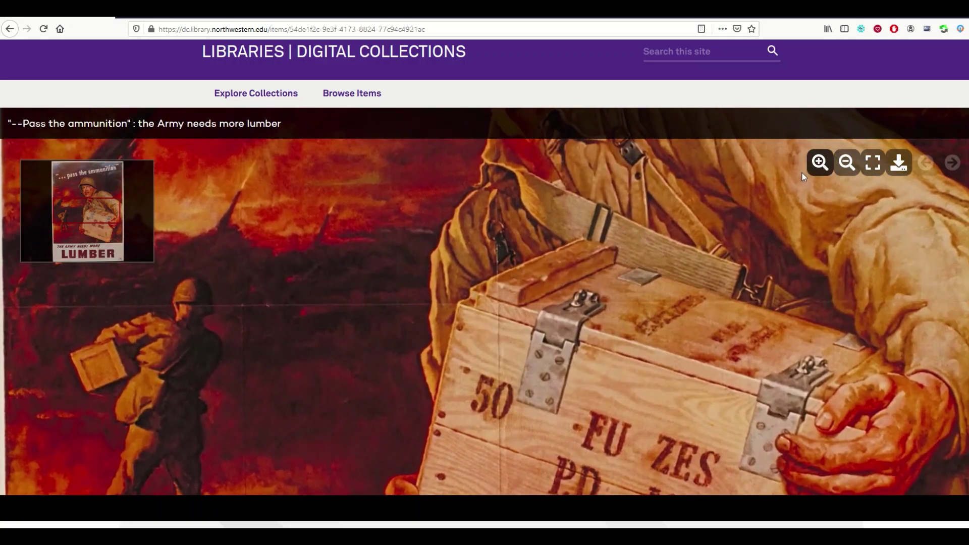
drag(661, 264, 608, 343)
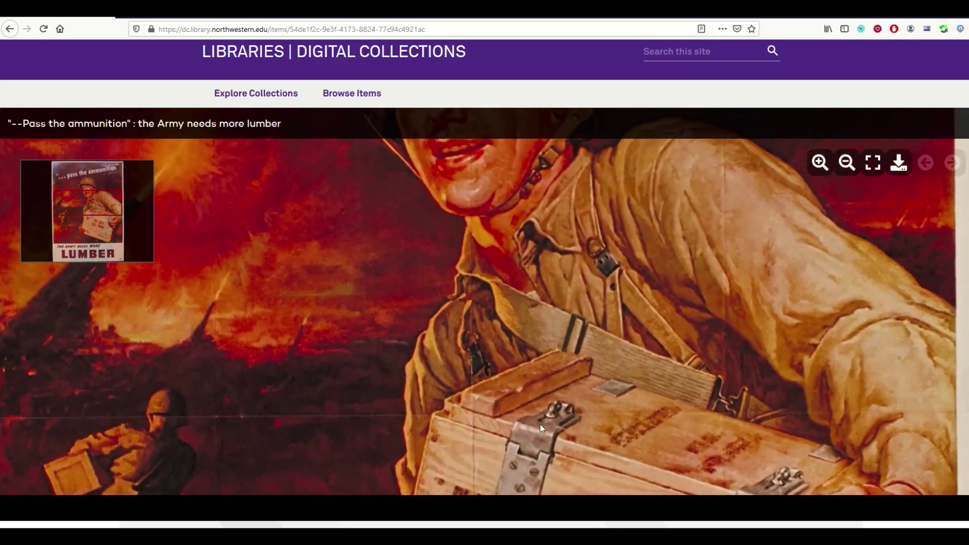
drag(484, 139, 495, 278)
drag(473, 373, 472, 392)
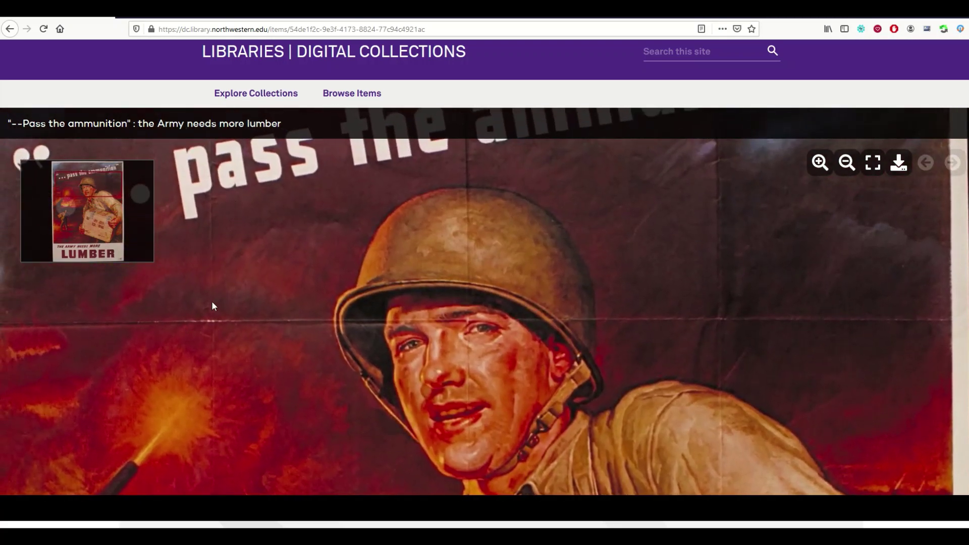
click(846, 164)
drag(694, 227, 552, 317)
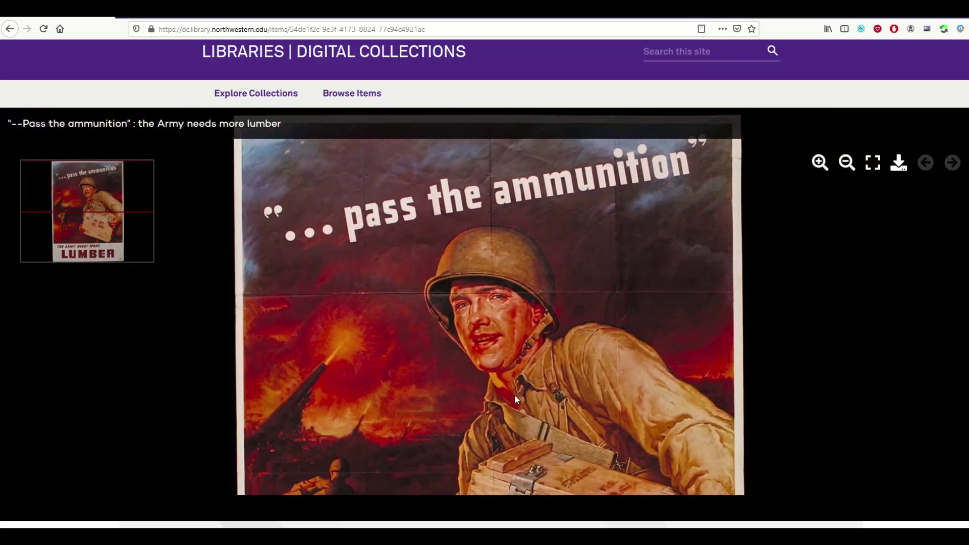
scroll(493, 384, down, 3)
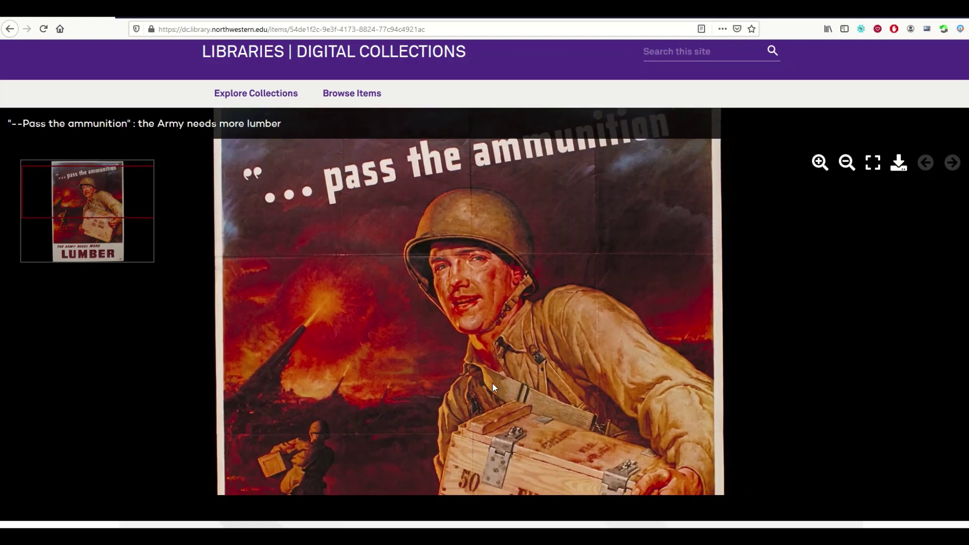
scroll(452, 394, down, 5)
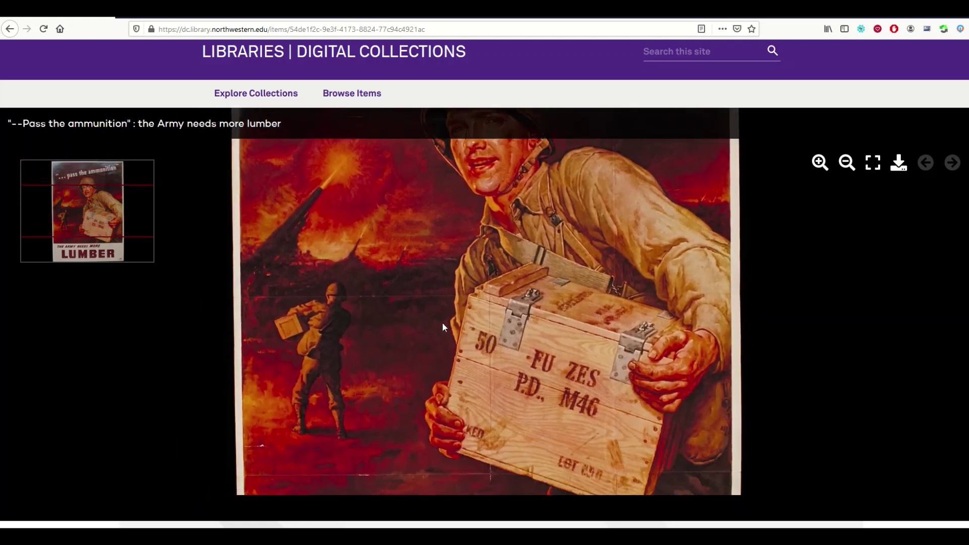
scroll(428, 345, down, 3)
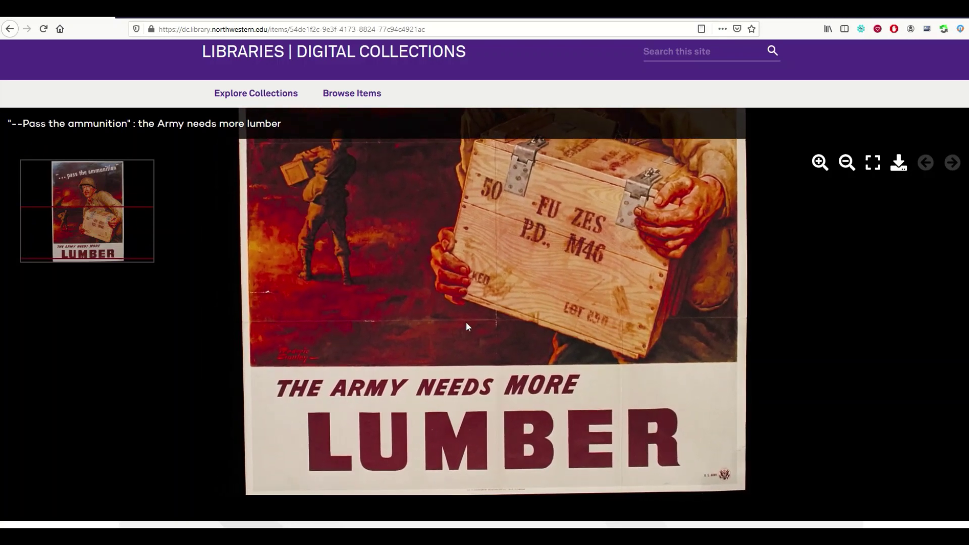
scroll(499, 287, up, 5)
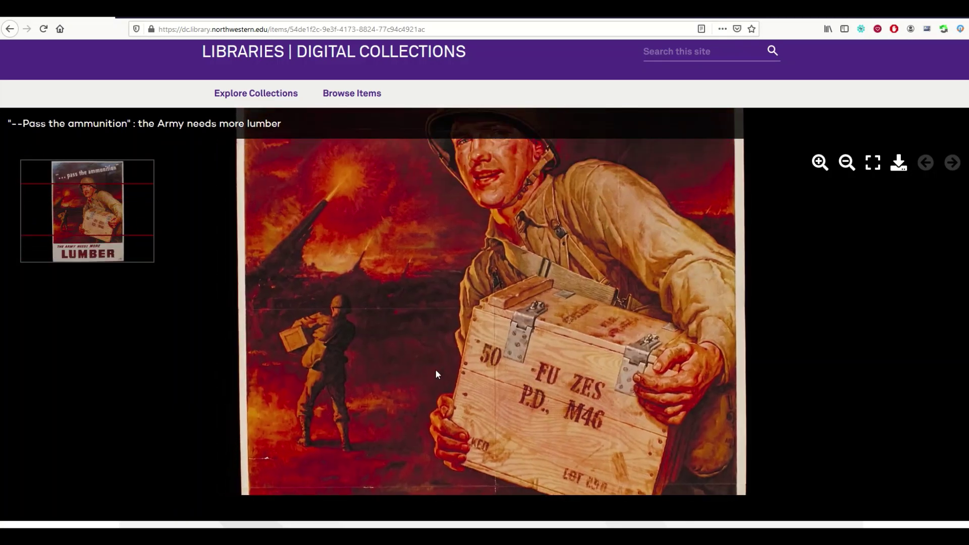
scroll(465, 339, up, 3)
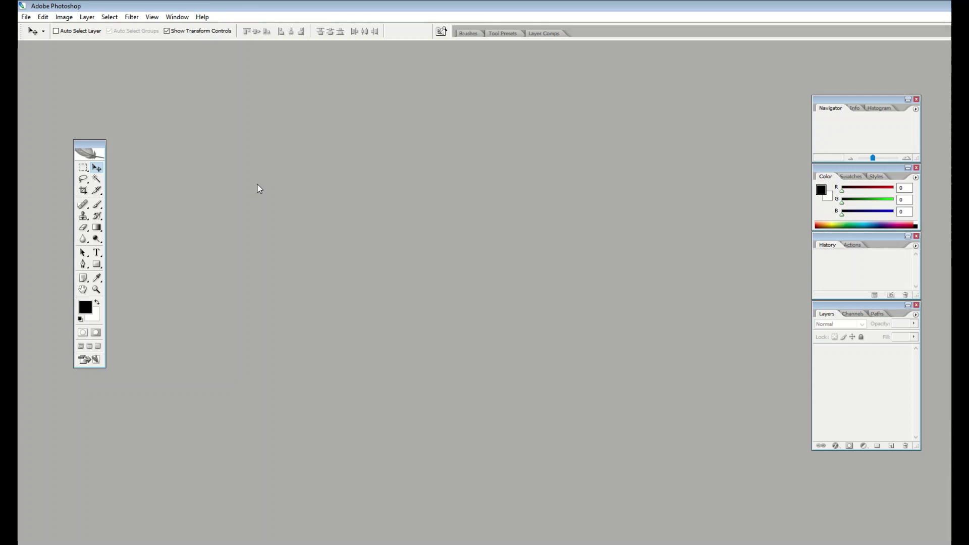
click(29, 18)
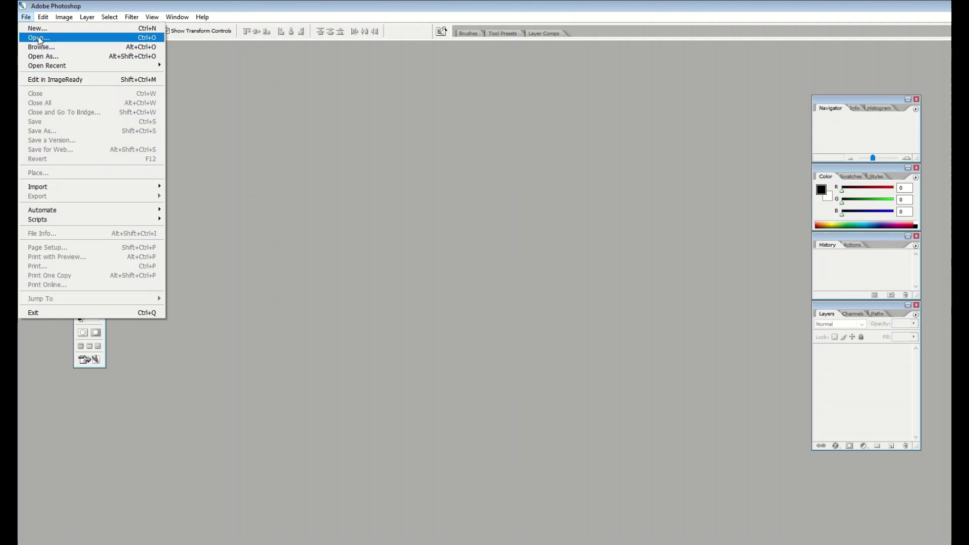
click(39, 39)
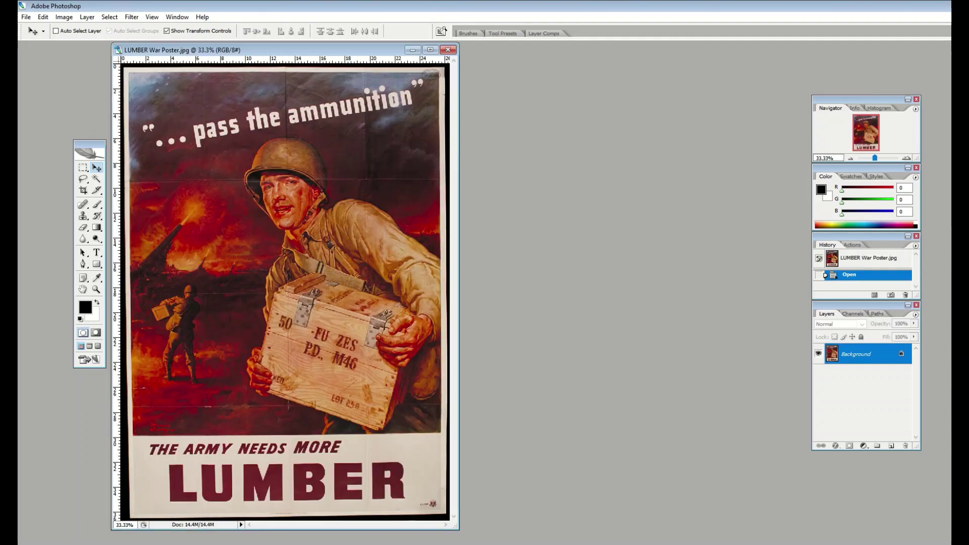
drag(195, 50, 309, 56)
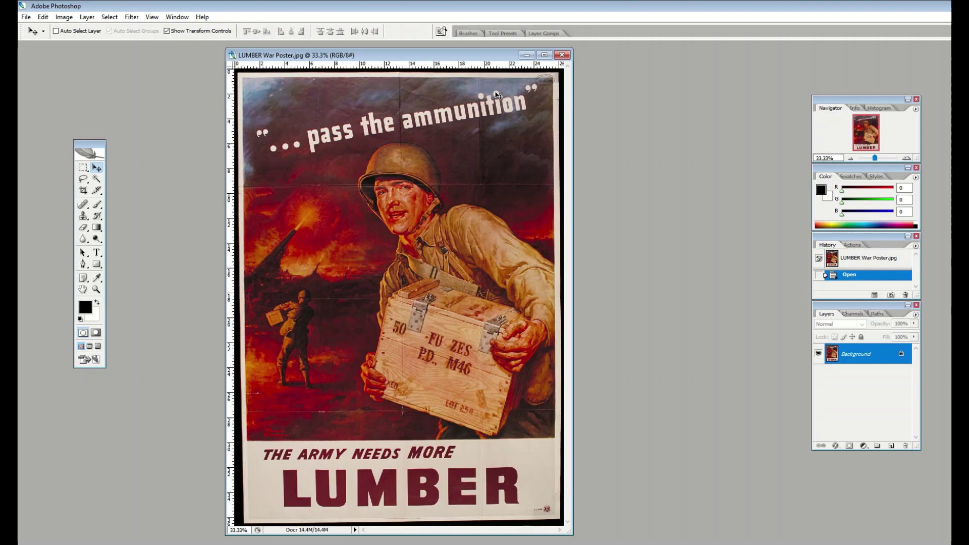
key(ctrl+w)
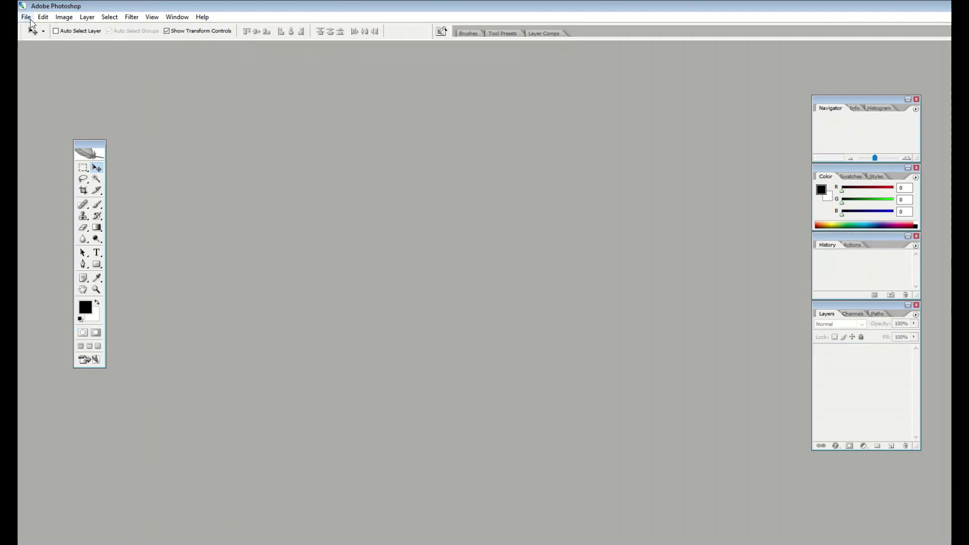
- Create a new 16 x 20 inch RGB document at 300 pixels/inch with a transparent background
click(26, 16)
click(30, 26)
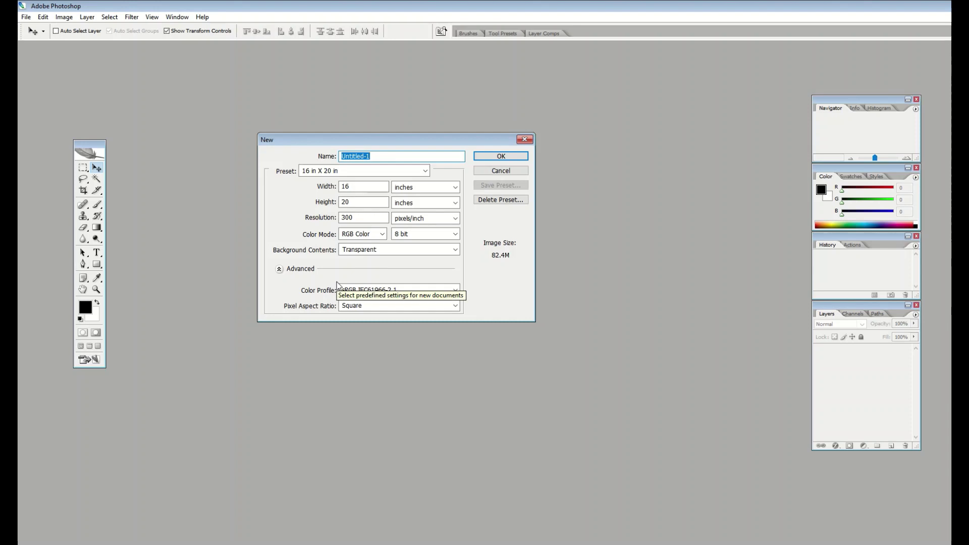
click(493, 157)
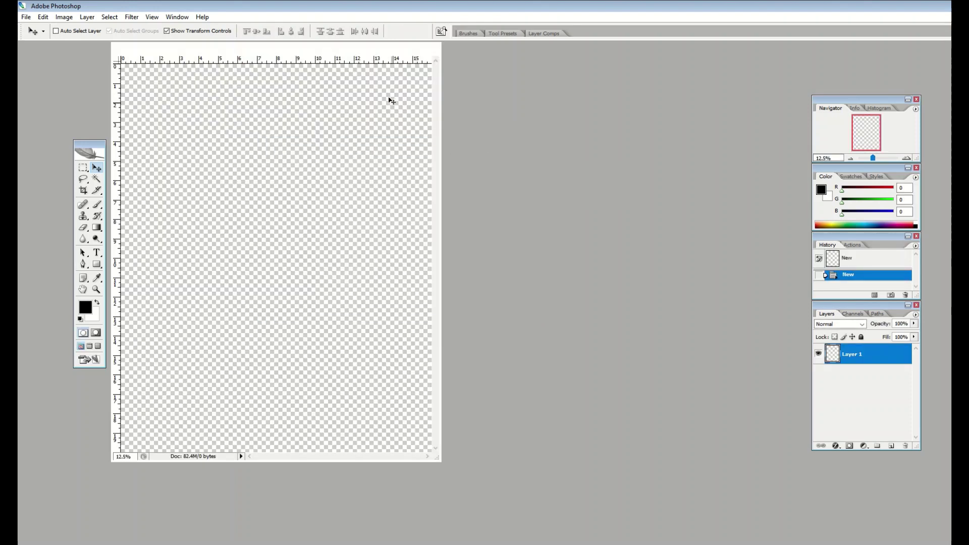
drag(291, 46, 432, 69)
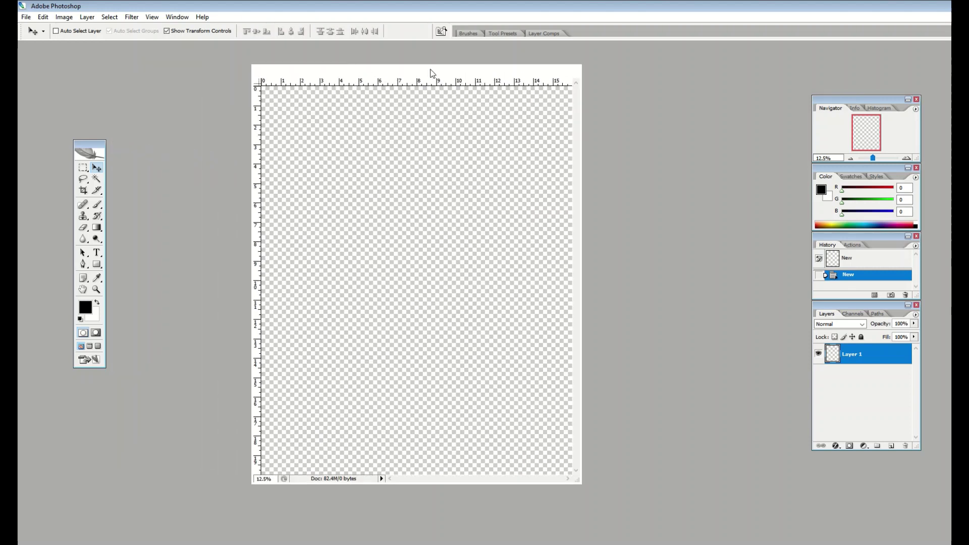
- Place the LUMBER War Poster image into the blank document at 100% scale and maximize the document window
click(26, 18)
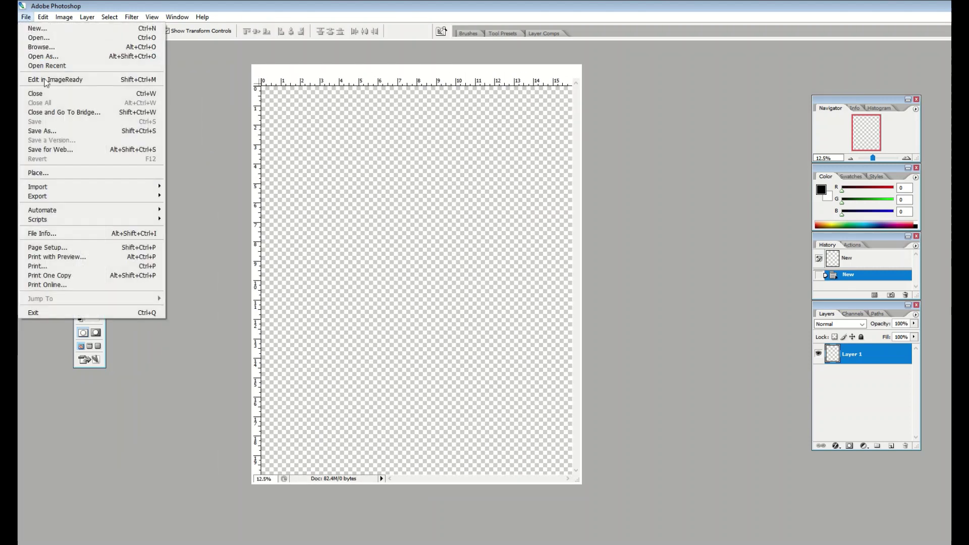
click(47, 172)
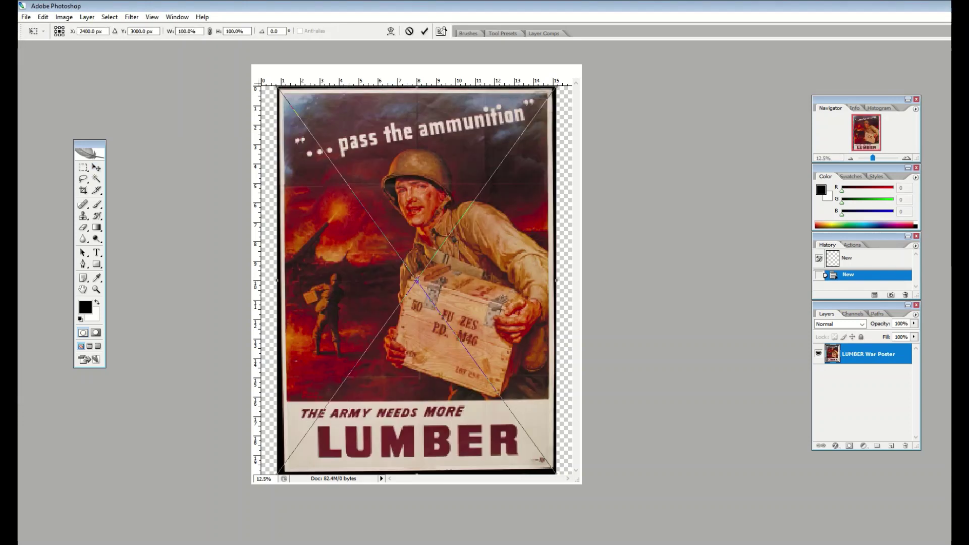
click(96, 167)
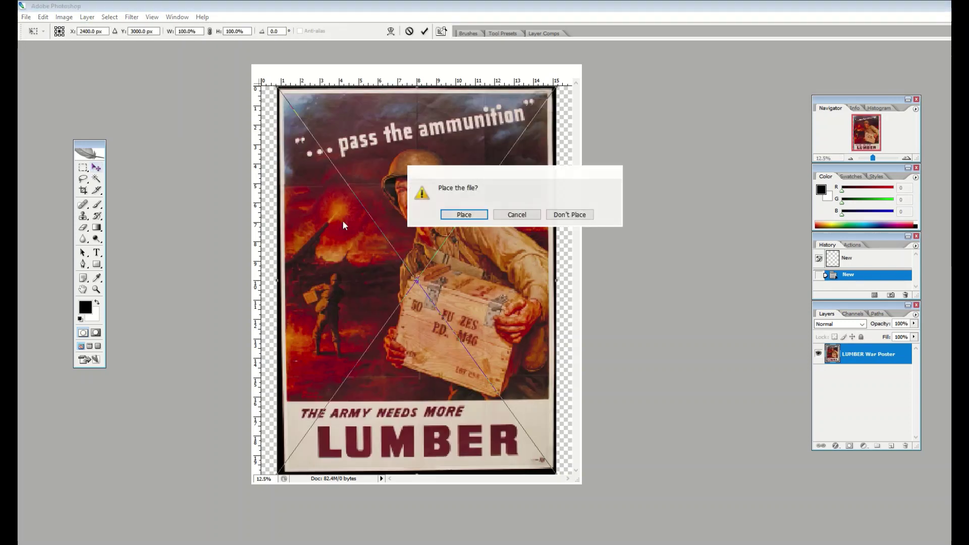
click(462, 214)
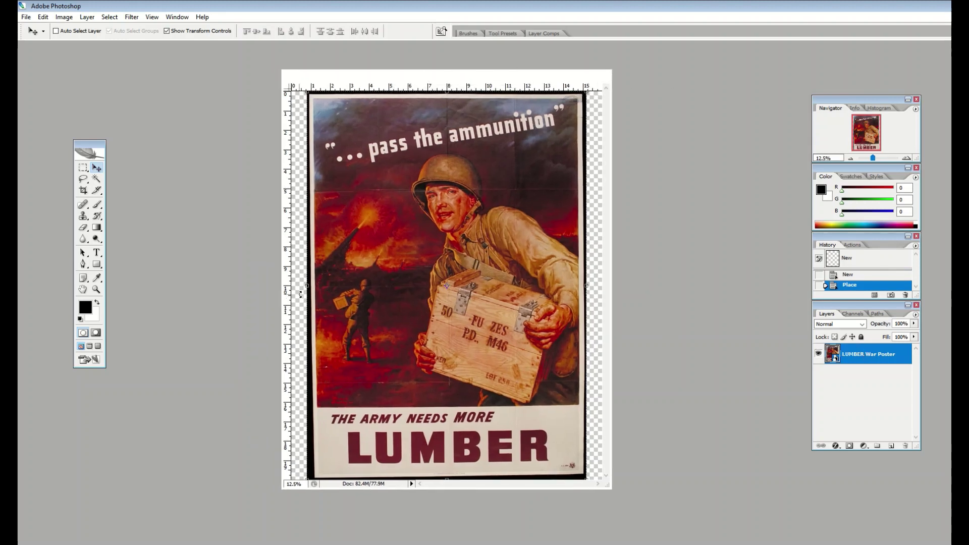
drag(536, 77, 511, 80)
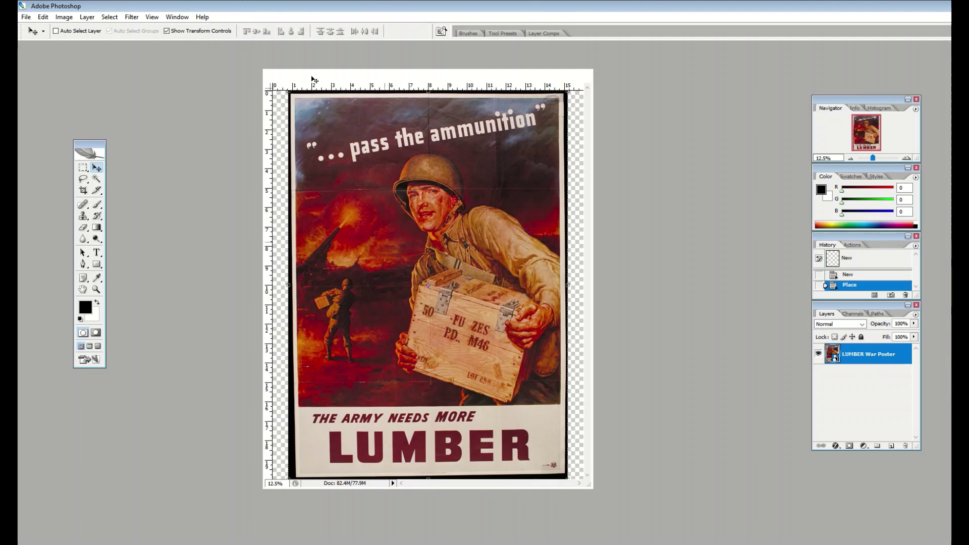
drag(313, 79, 307, 78)
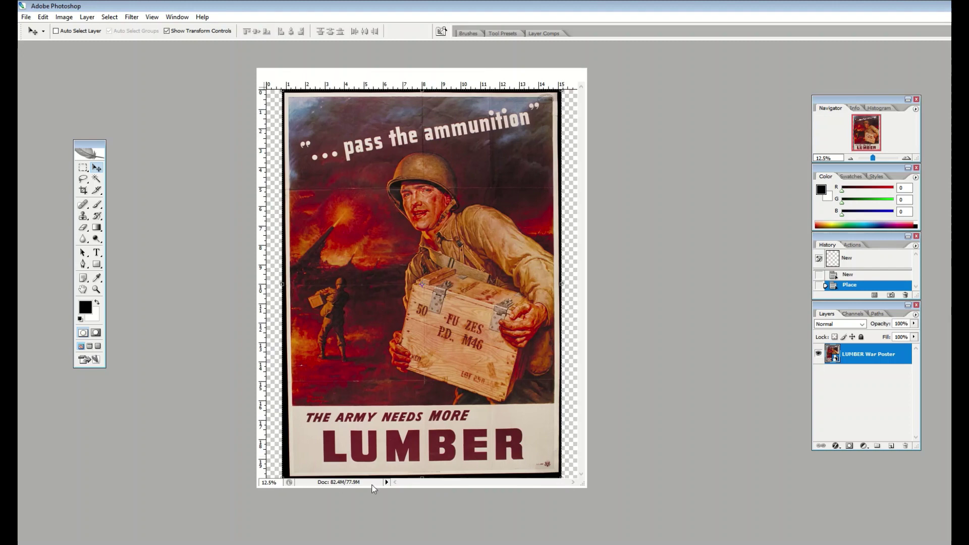
click(564, 74)
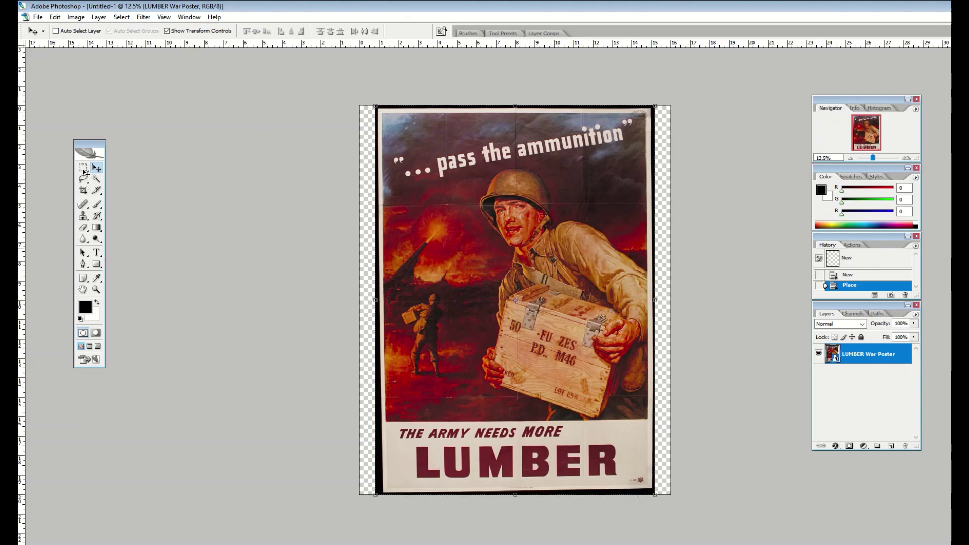
- Rasterize the poster layer and erase the black border around the poster with the Magic Eraser at tolerance 50
click(83, 230)
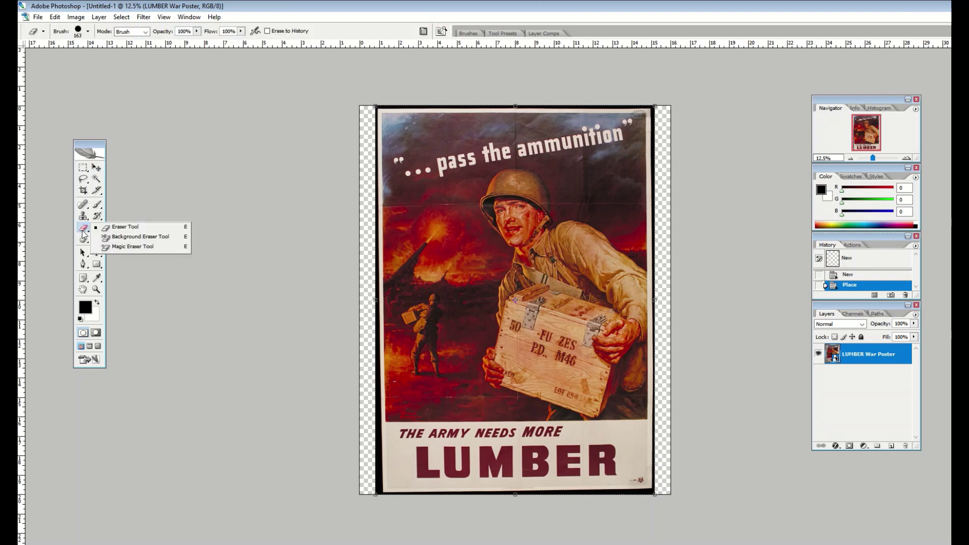
click(121, 248)
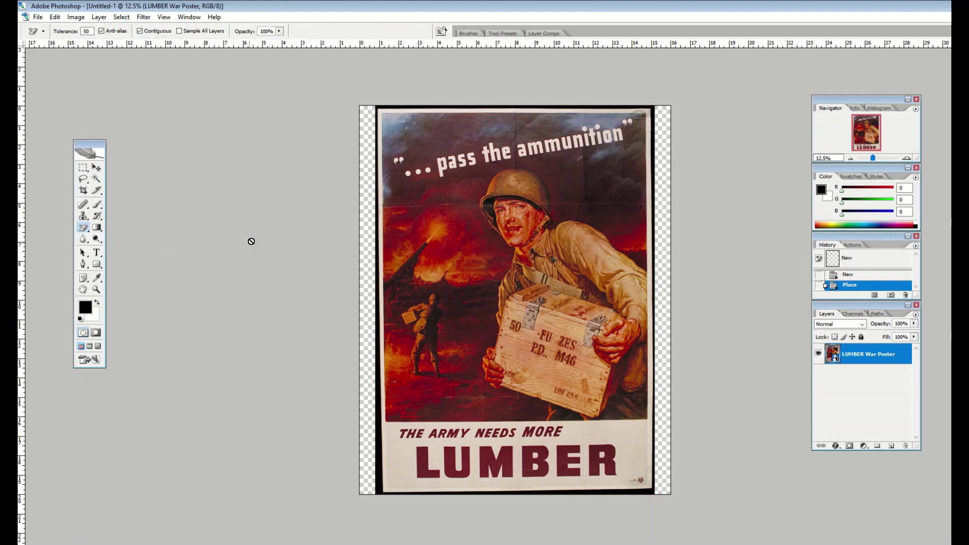
click(455, 236)
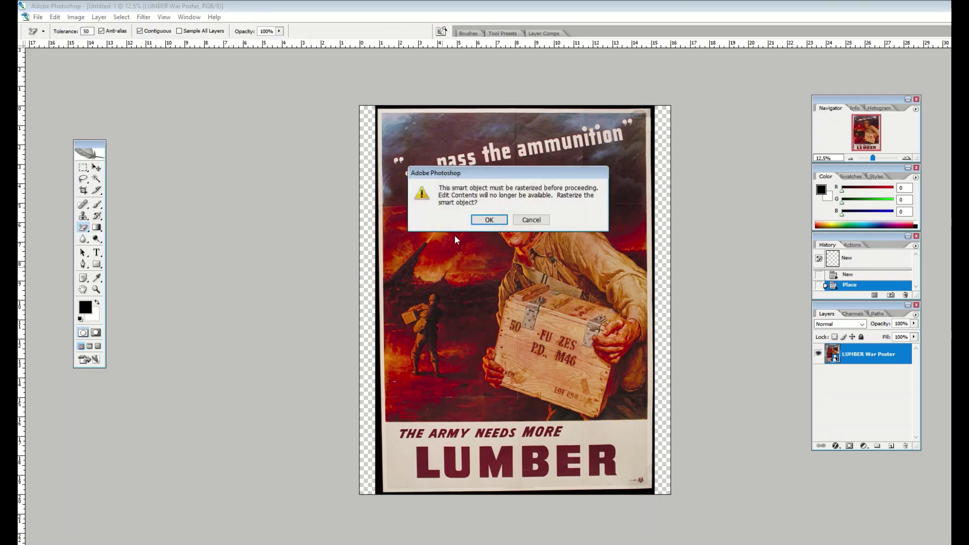
click(479, 222)
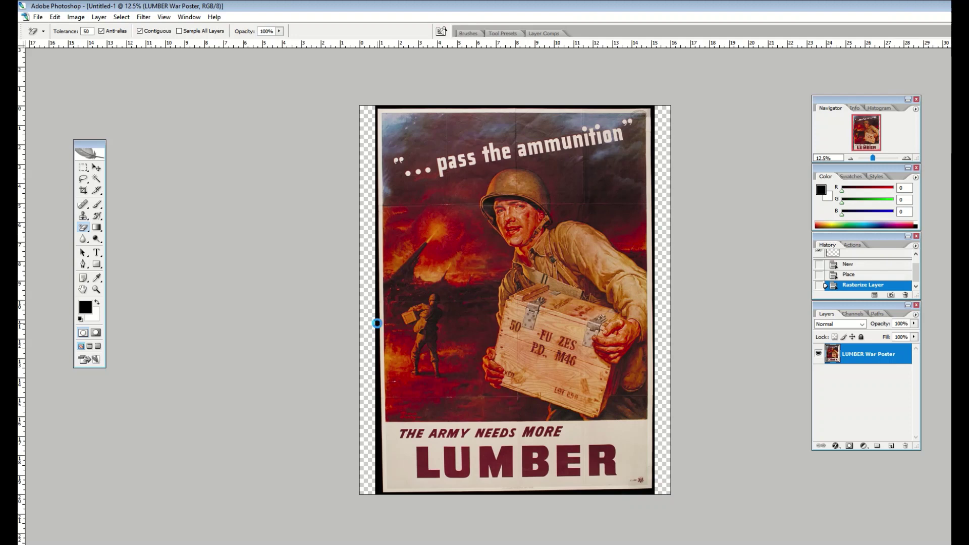
click(378, 327)
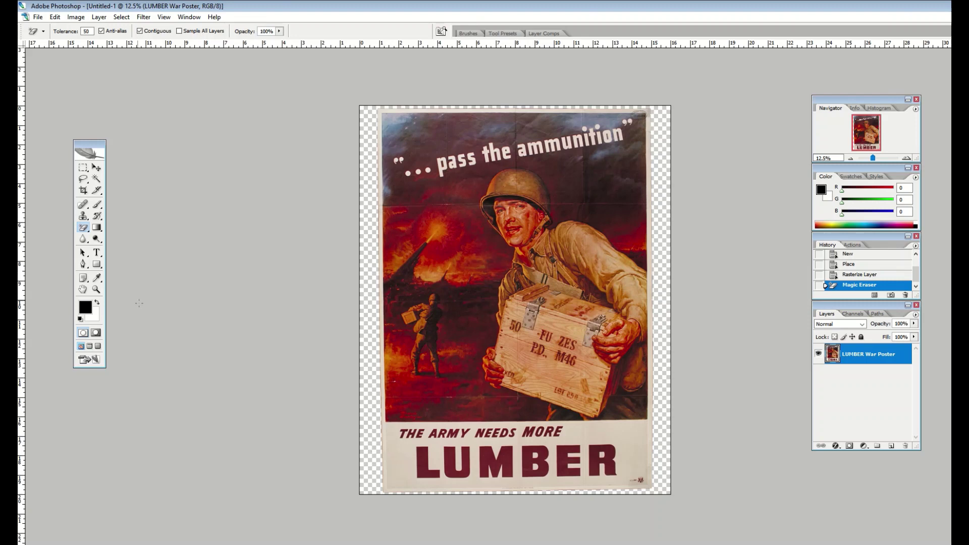
- Remove the poster's off-white paper margin with the Magic Eraser and clean up remnants around the bottom lettering with the regular Eraser
drag(85, 232, 134, 249)
click(383, 452)
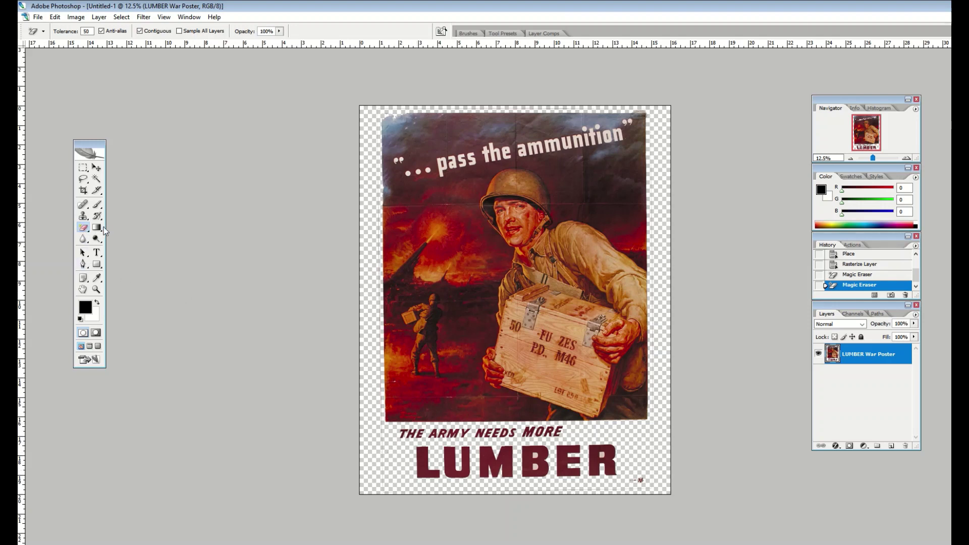
drag(83, 227, 127, 230)
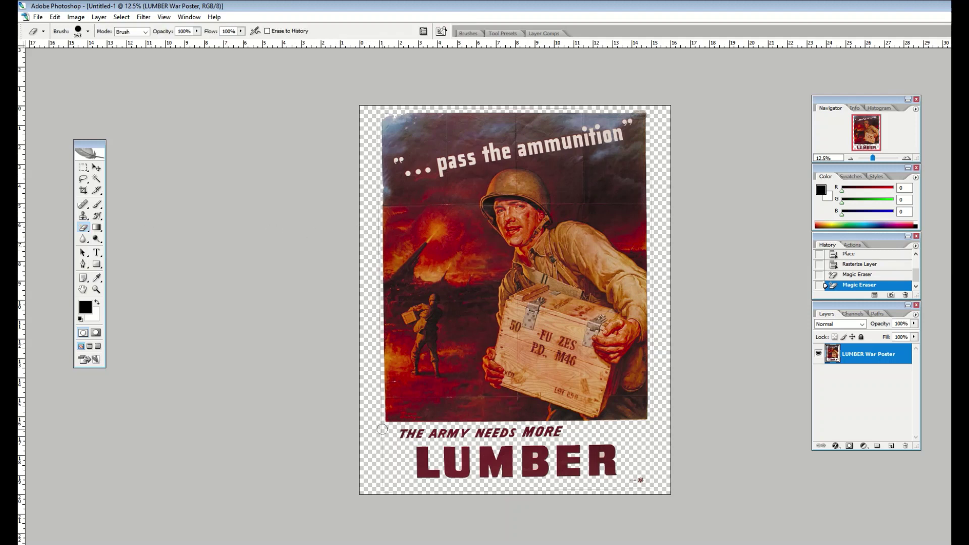
mouse_move(382, 429)
mouse_down()
mouse_move(387, 490)
mouse_move(498, 495)
mouse_move(652, 489)
mouse_move(654, 434)
mouse_up()
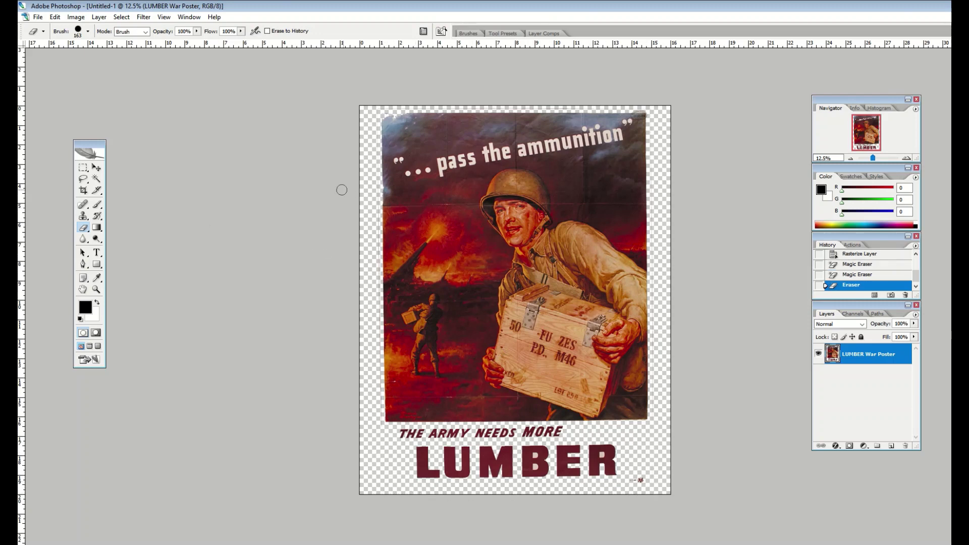
- Marquee a narrow vertical strip along the poster artwork's left edge, nudge the selection outward to the artwork's border, and clear its contents
click(164, 17)
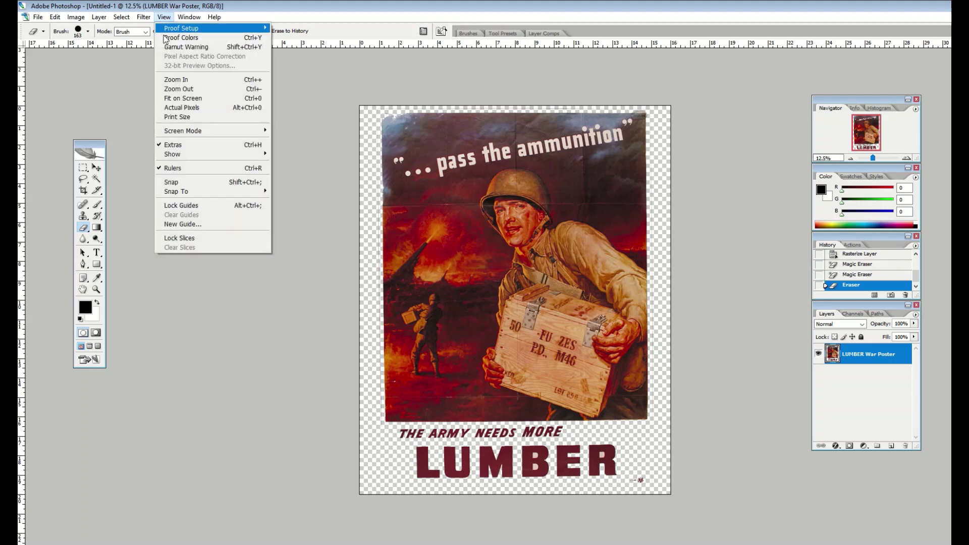
click(176, 79)
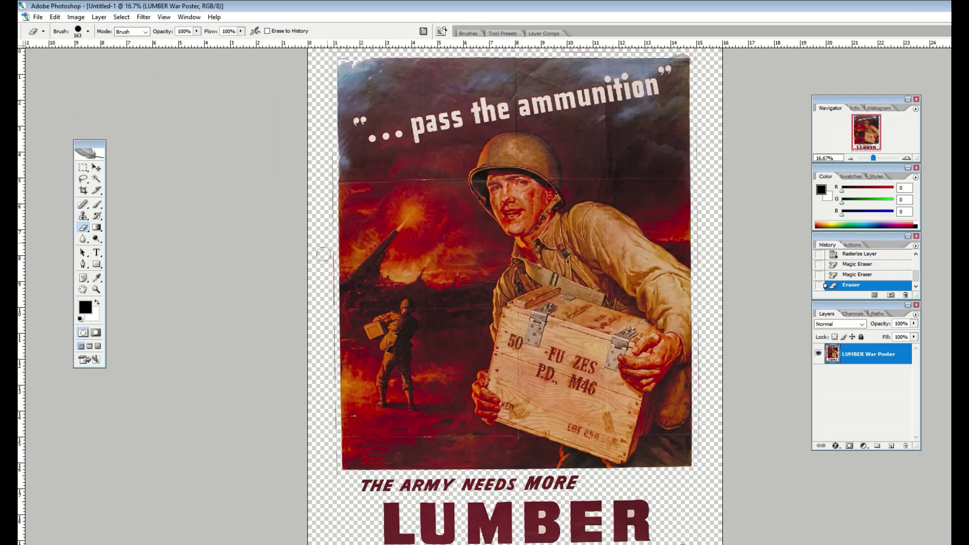
click(83, 167)
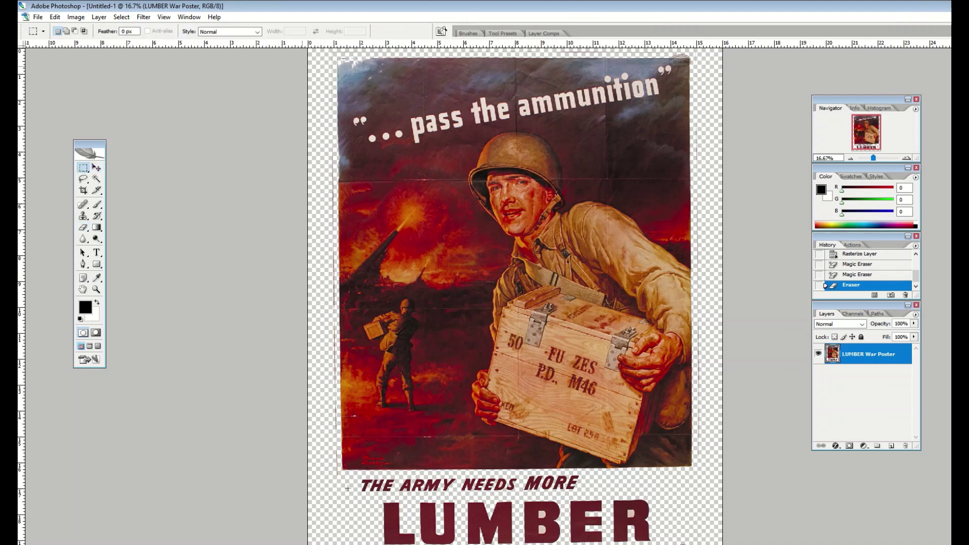
drag(347, 488, 322, 53)
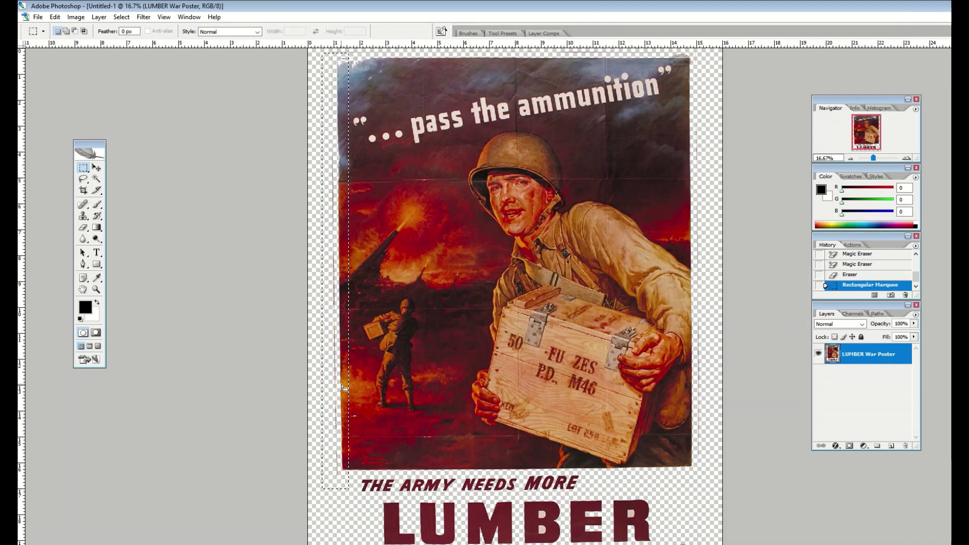
key(shift+Left)
key(shift+Left)
key(shift+Left)
key(shift+Left)
key(shift+Left)
key(shift+Left)
key(shift+Left)
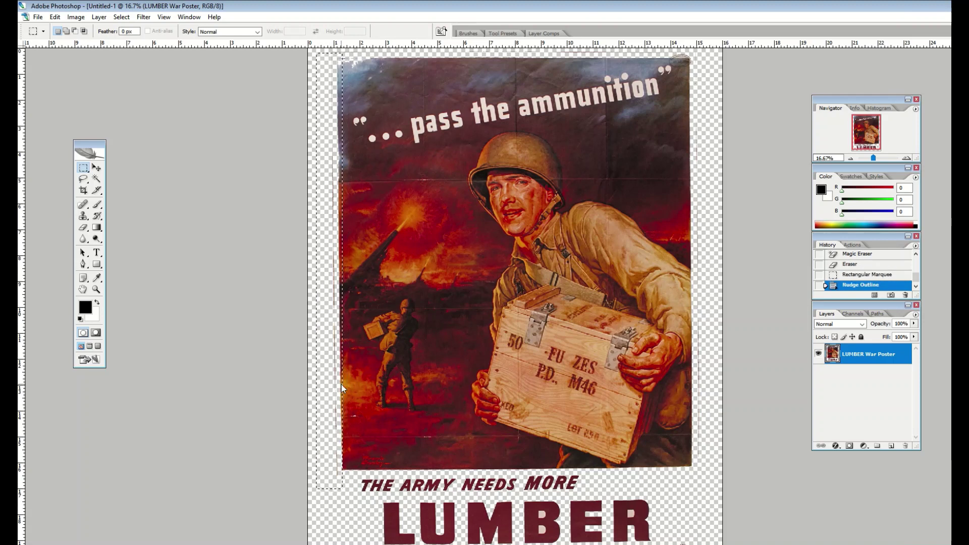
key(shift+Left)
key(shift+Left)
key(shift+Left)
key(shift+Left)
key(shift+Left)
key(shift+Left)
key(shift+Left)
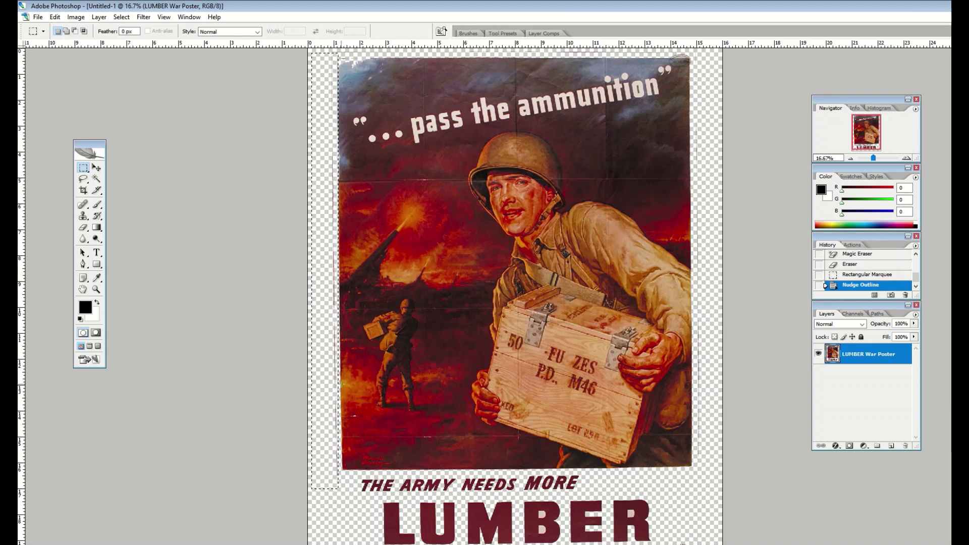
key(Delete)
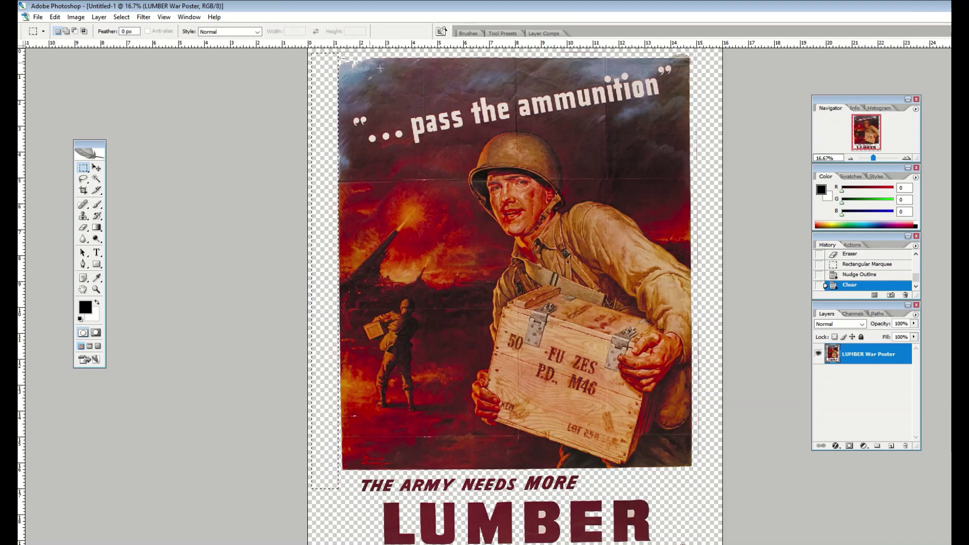
- Clear thin rectangular strips just outside the artwork's top and right edges, and deselect
click(329, 50)
drag(329, 50, 699, 54)
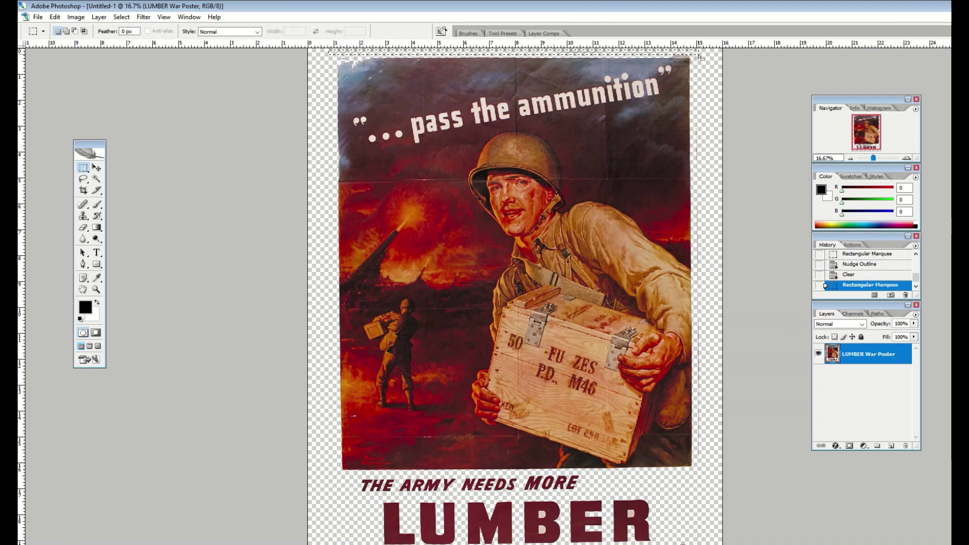
key(Delete)
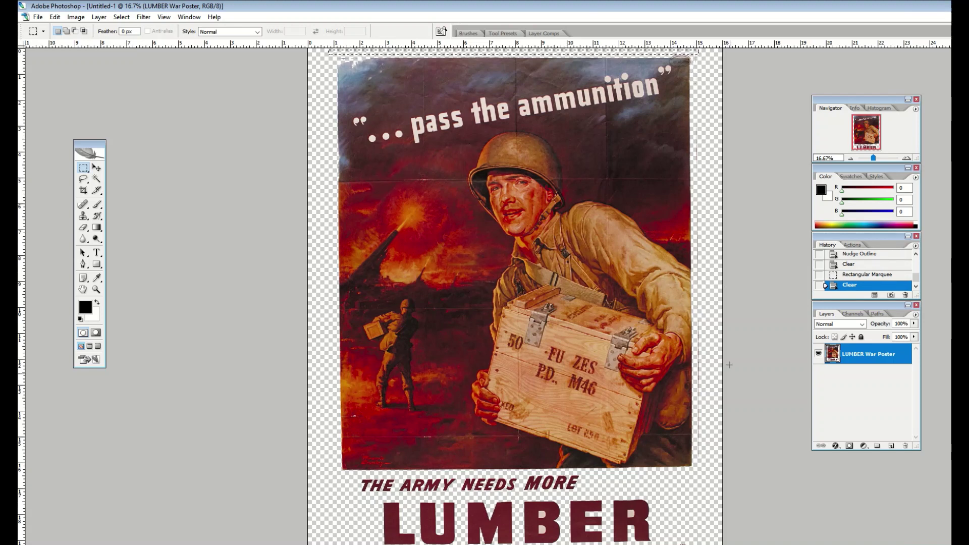
drag(708, 480, 692, 50)
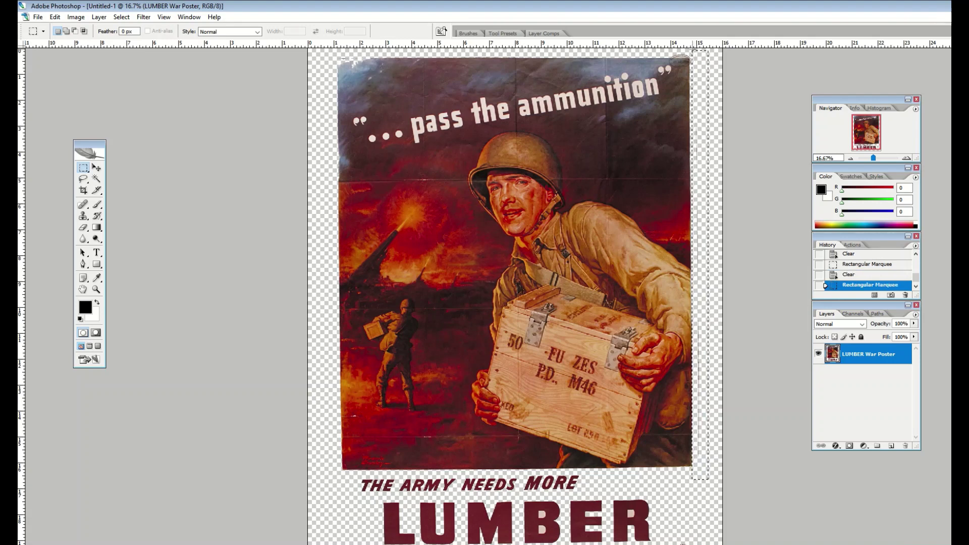
key(Delete)
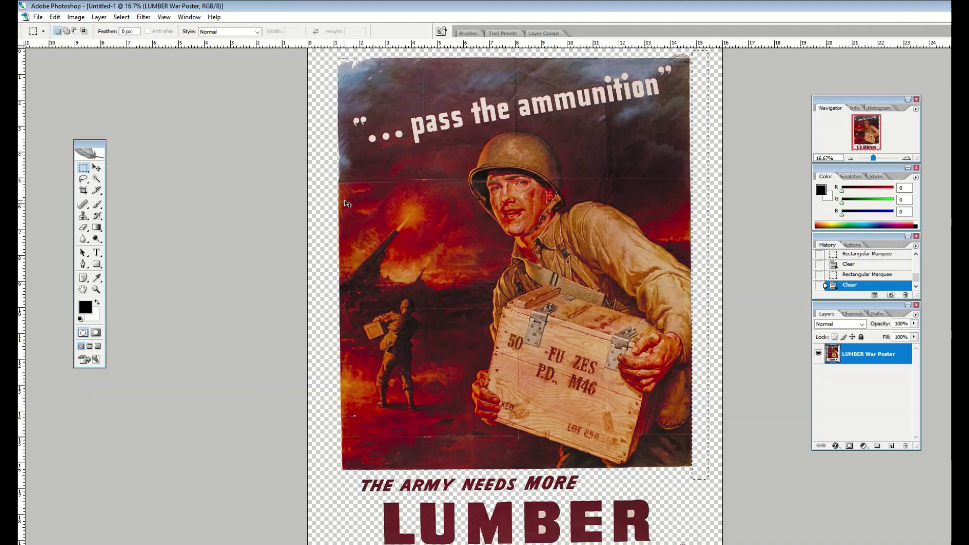
key(ctrl+d)
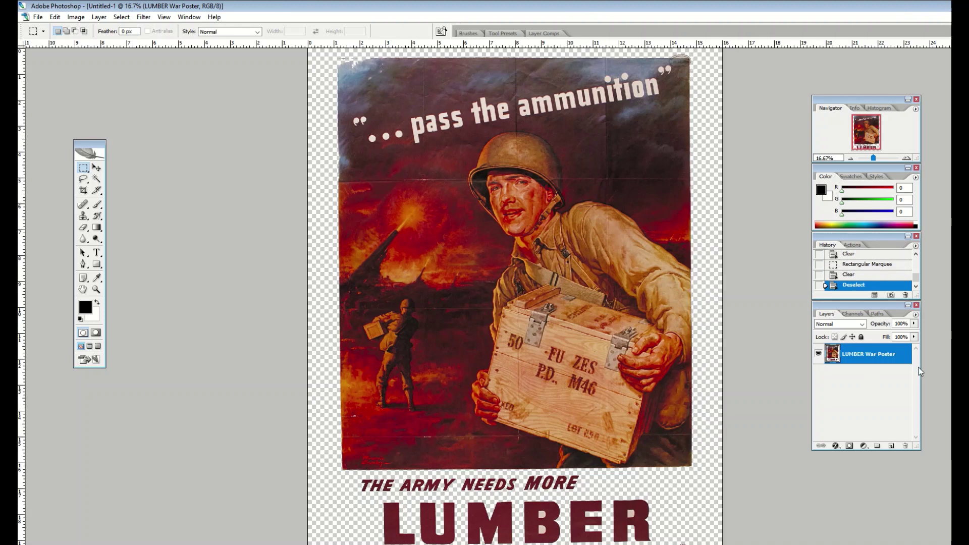
- Add a new layer beneath the LUMBER War Poster layer and fill it with black, hiding the poster while filling
click(891, 445)
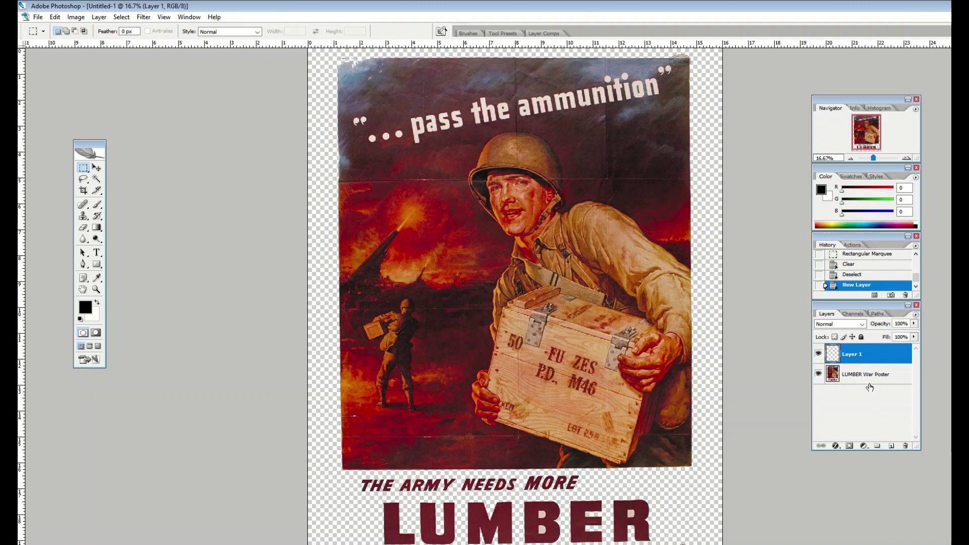
drag(867, 359, 867, 374)
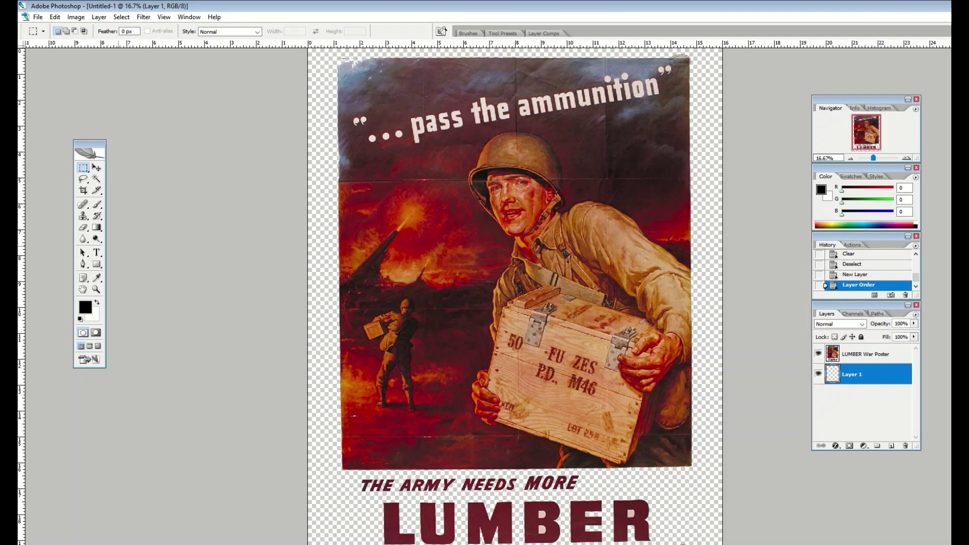
key(g)
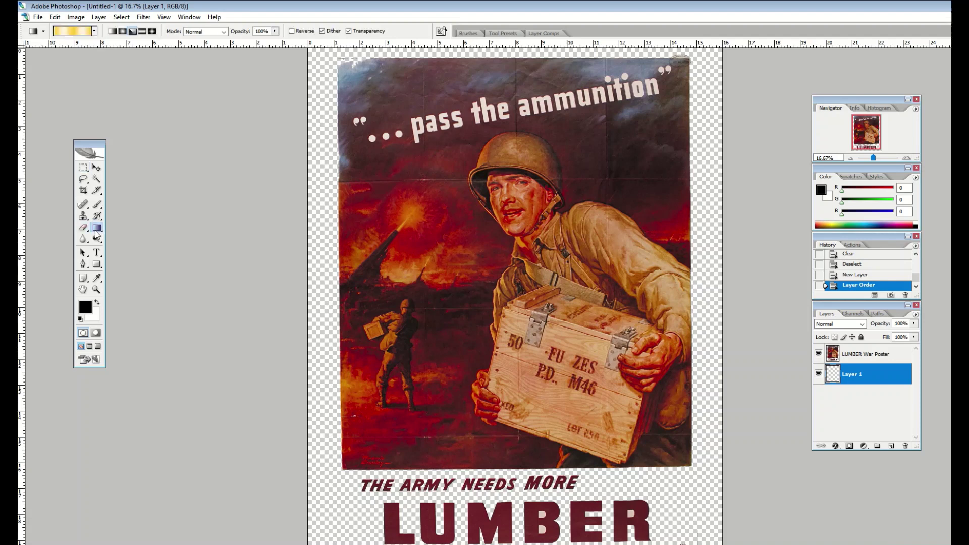
drag(97, 228, 127, 237)
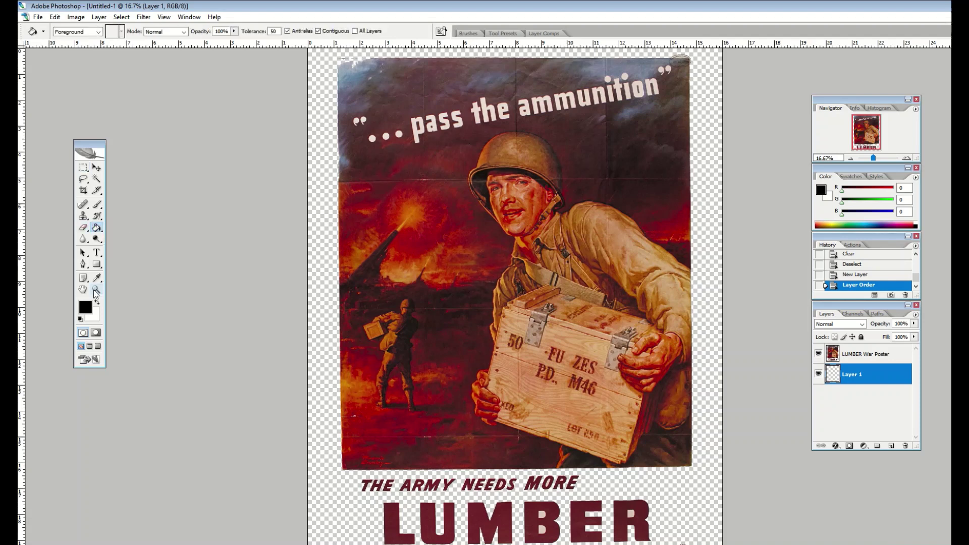
click(819, 354)
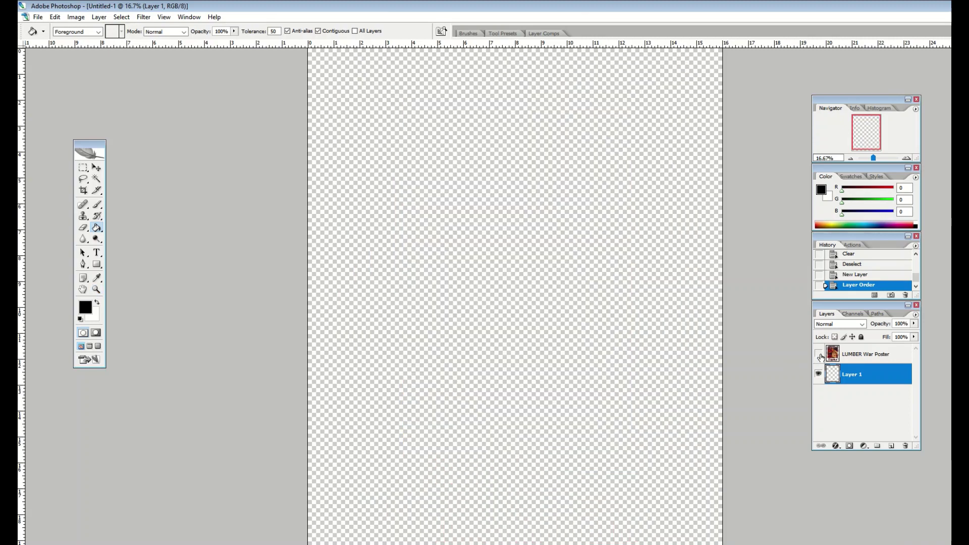
click(494, 243)
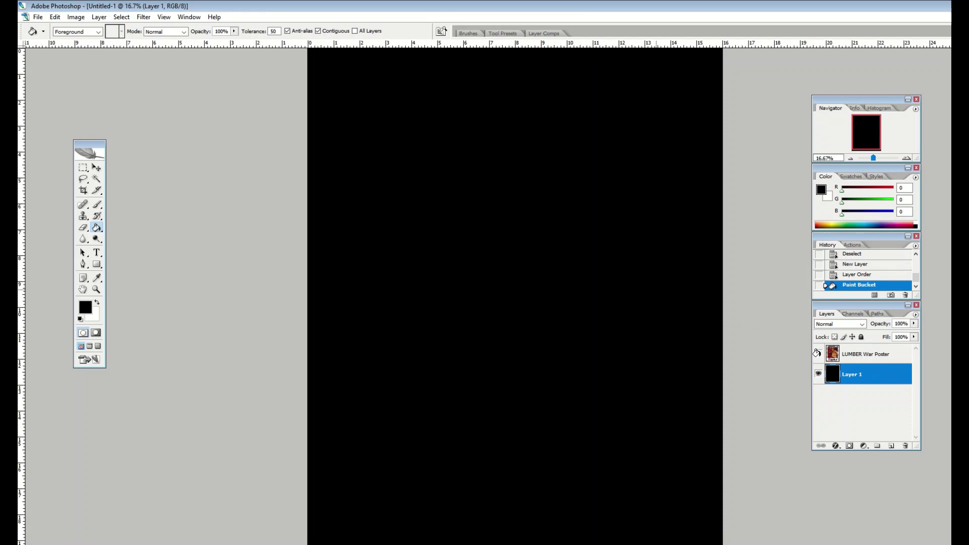
click(819, 354)
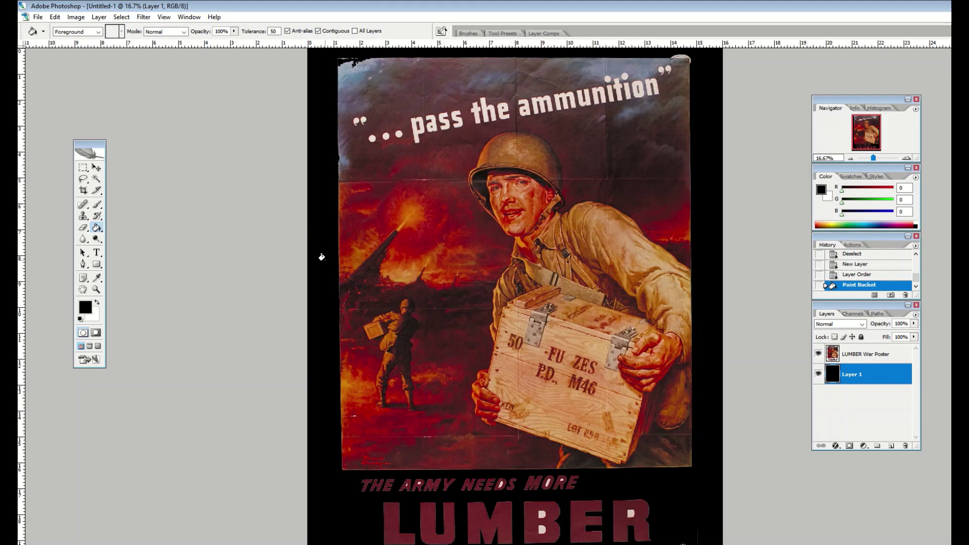
scroll(321, 257, down, 1)
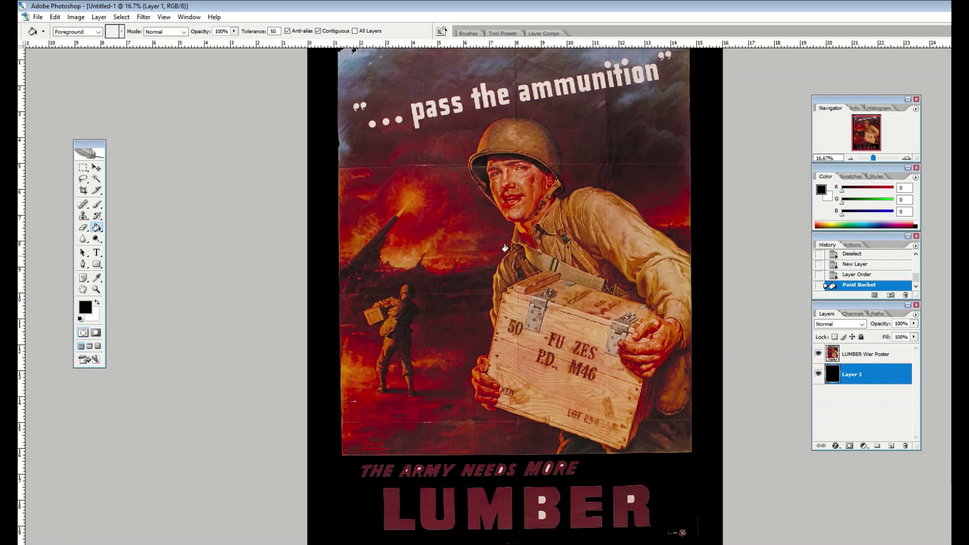
scroll(504, 248, up, 1)
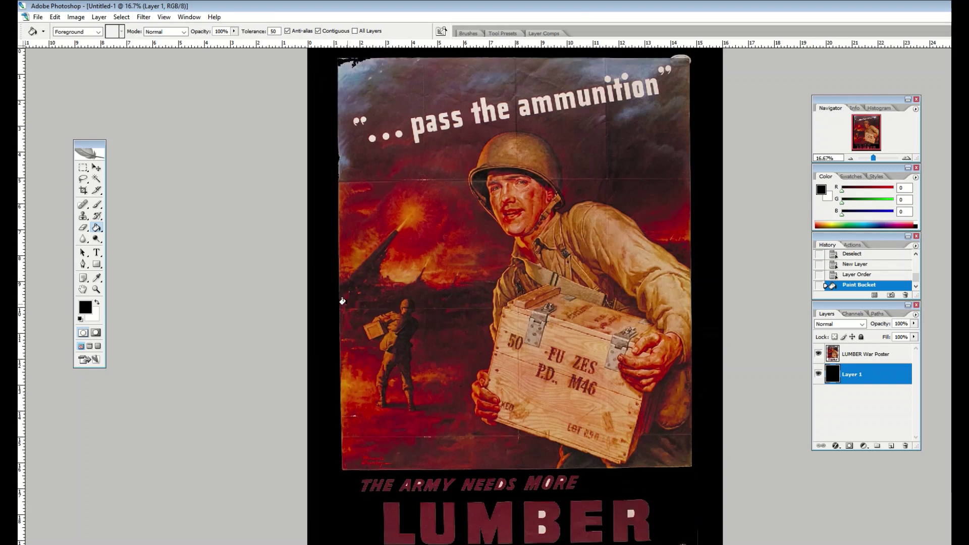
scroll(444, 376, down, 1)
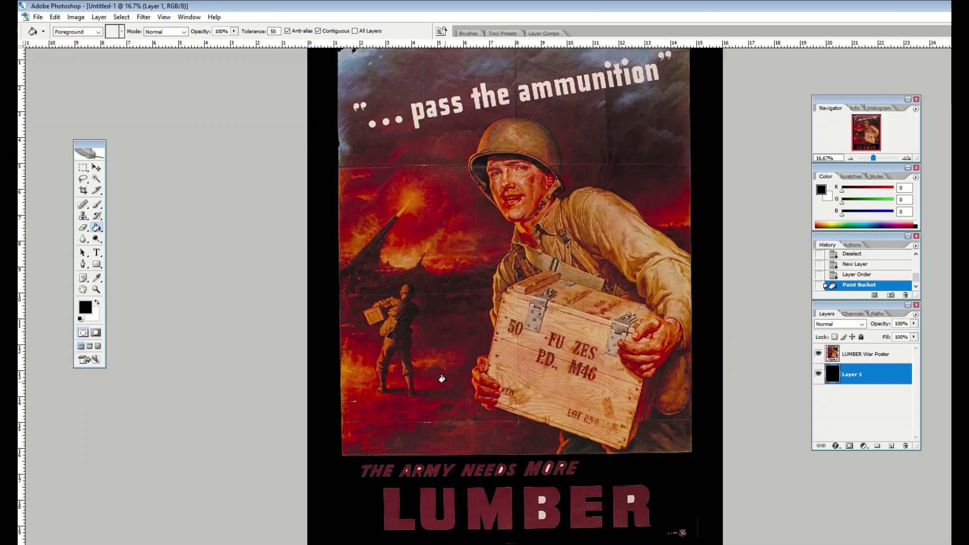
scroll(442, 379, up, 1)
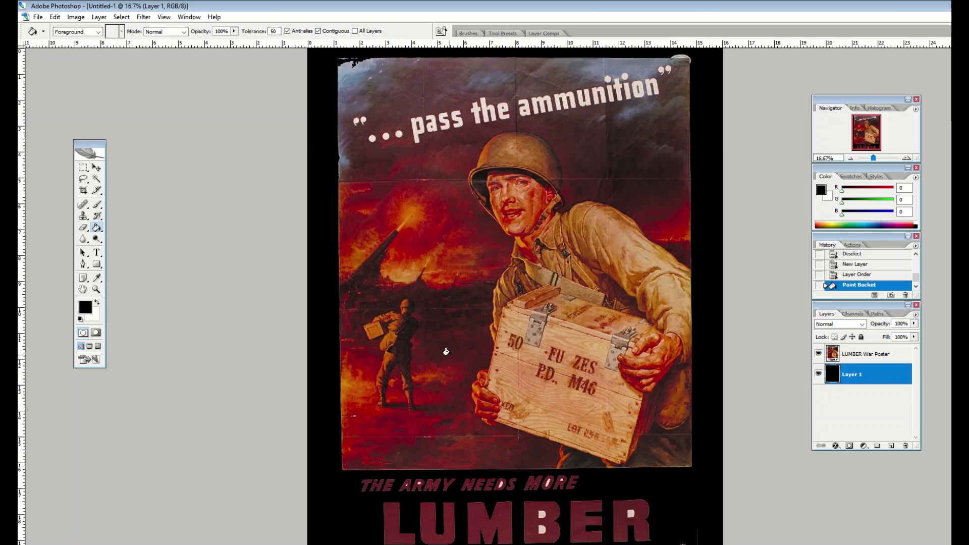
- Add a layer above the black one and fill it with a tan (RGB 210, 155, 109) sampled from the soldier's wrist area
click(891, 446)
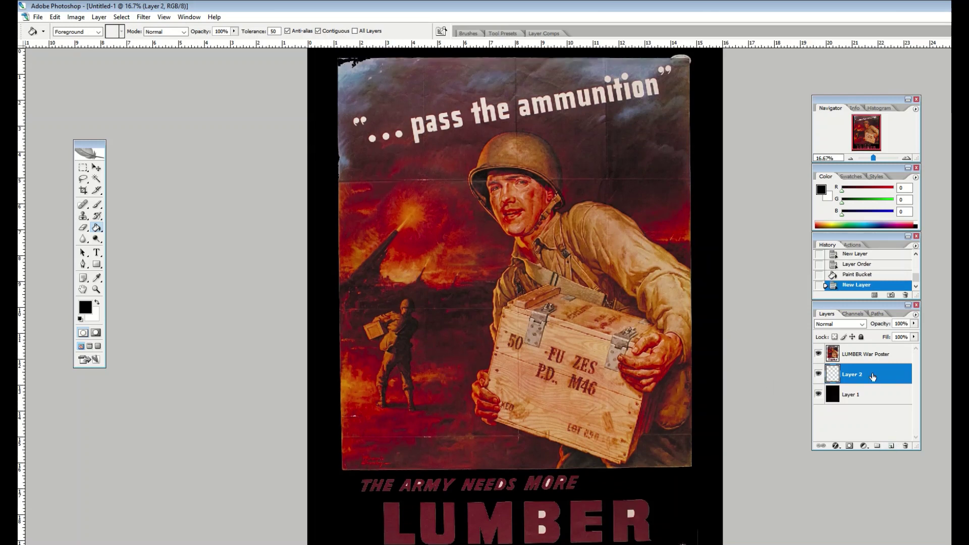
click(97, 278)
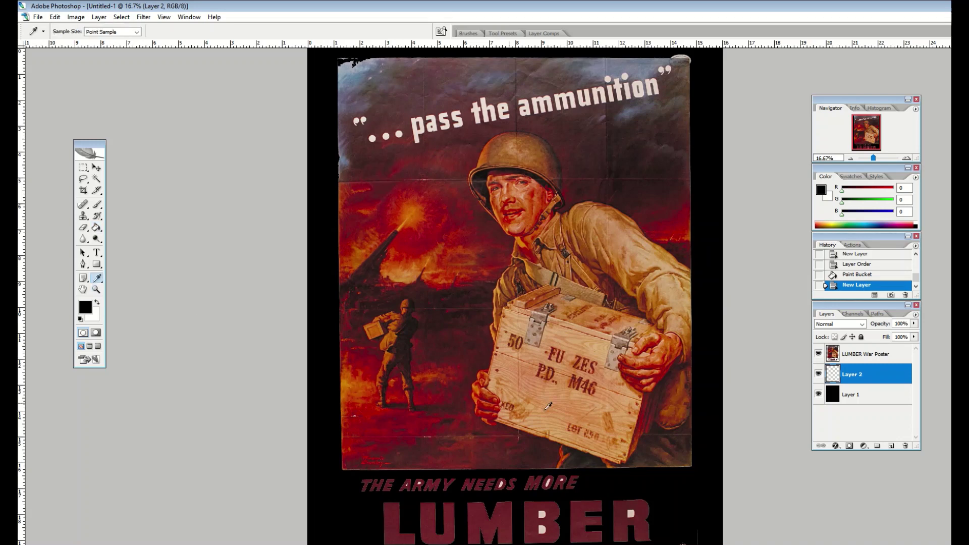
click(680, 327)
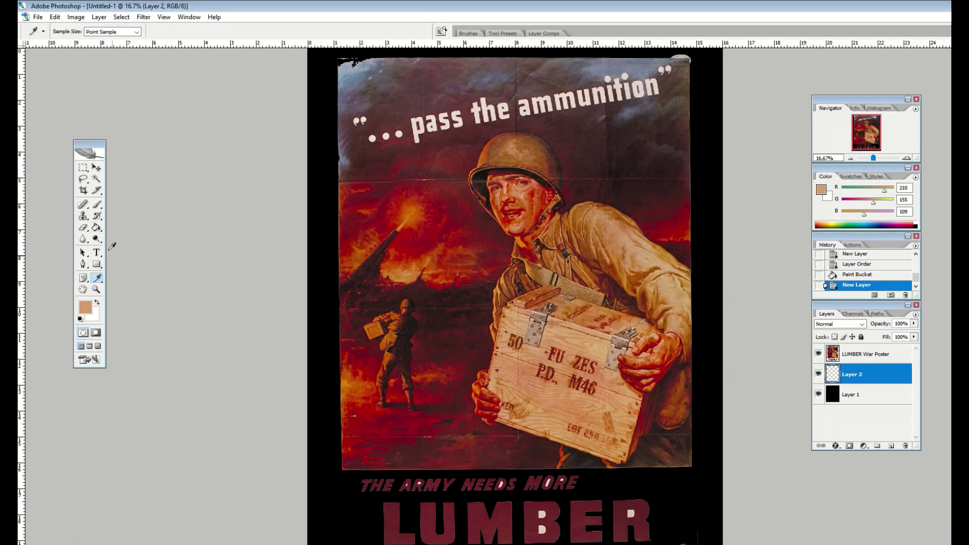
click(97, 227)
click(319, 307)
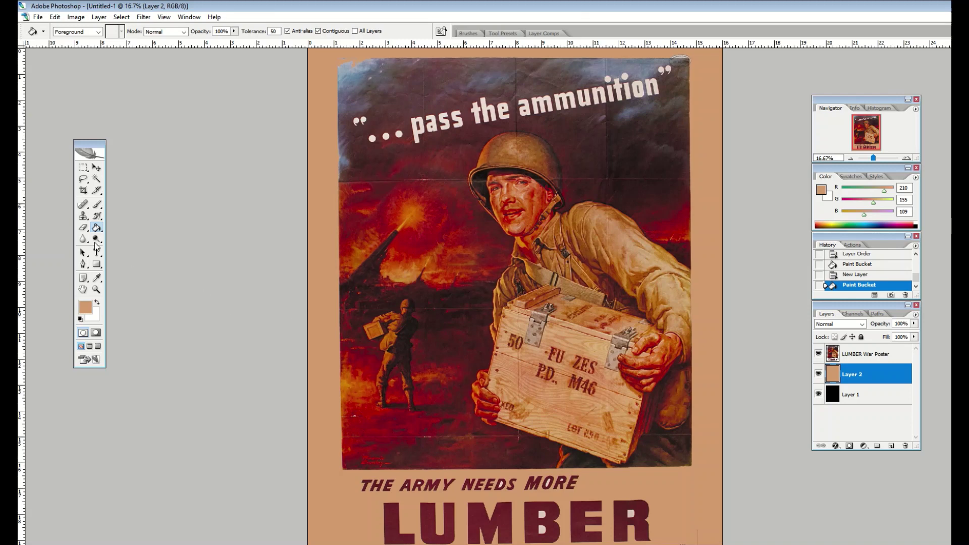
- Erase the paper left inside both openings of the B in LUMBER on the poster layer with the Magic Eraser
drag(84, 228, 130, 230)
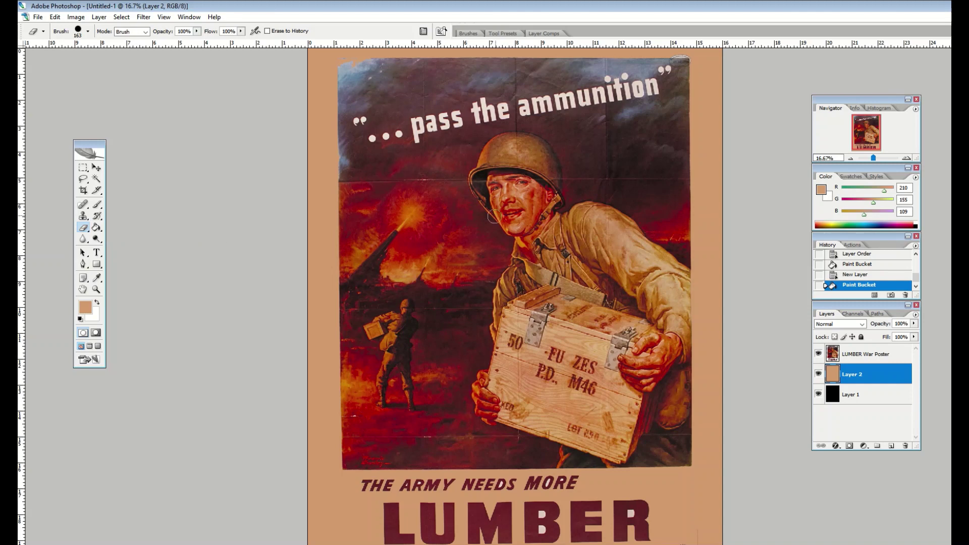
click(847, 352)
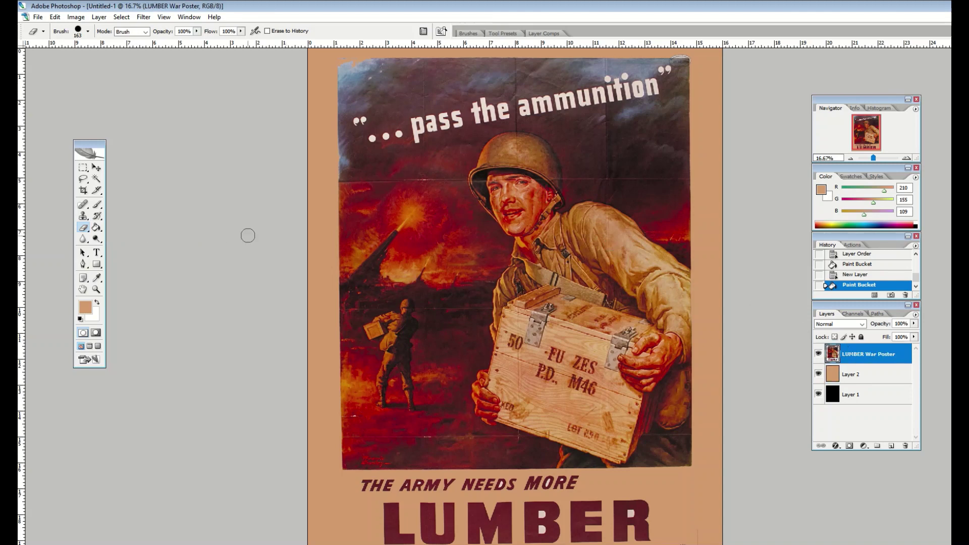
drag(84, 228, 122, 251)
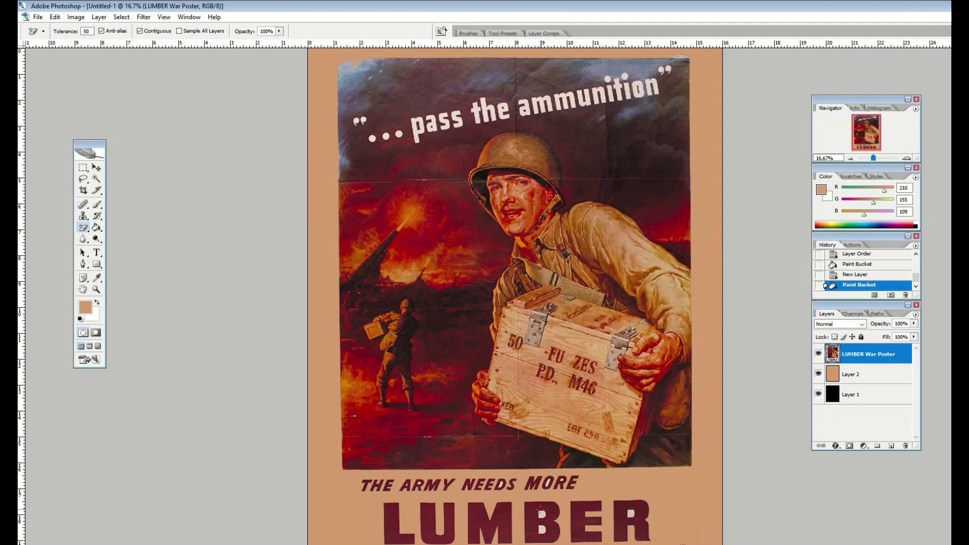
click(542, 514)
click(542, 531)
- Erase the paper left inside the D of NEEDS and the O and R of MORE with the Magic Eraser
click(164, 17)
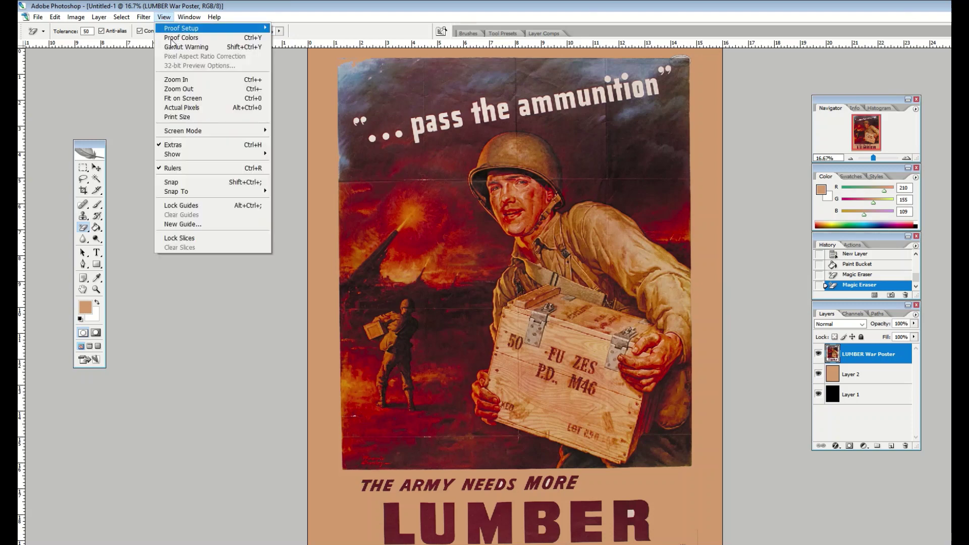
click(178, 108)
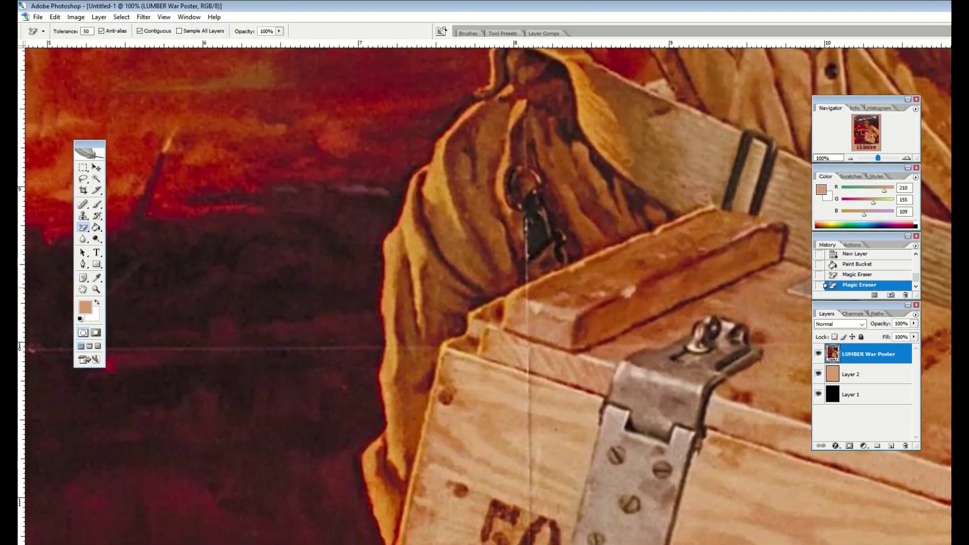
scroll(475, 424, down, 15)
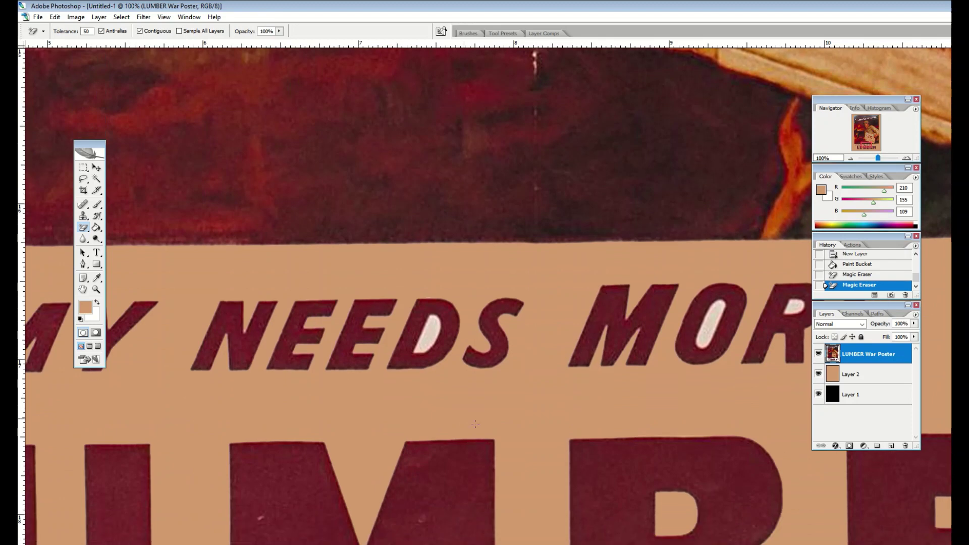
click(426, 339)
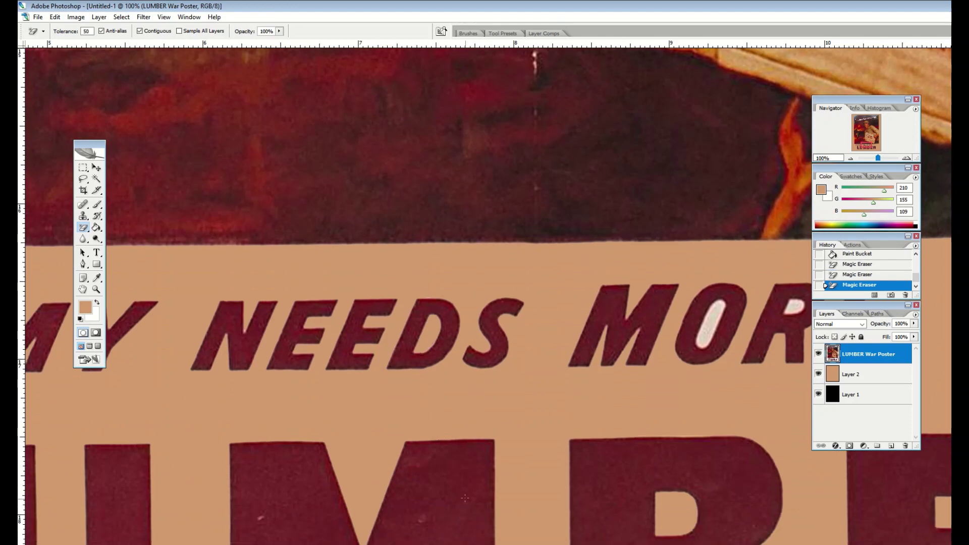
scroll(553, 334, right, 3)
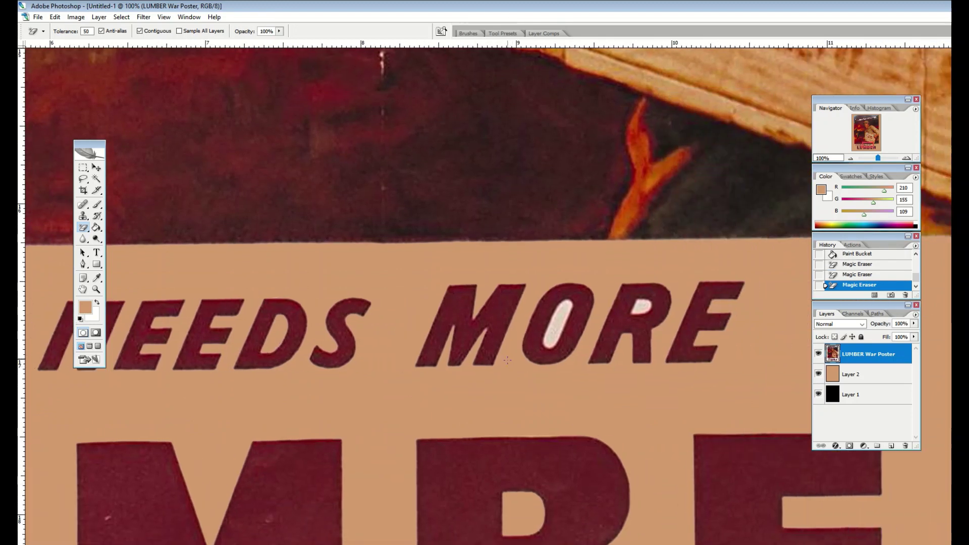
click(554, 333)
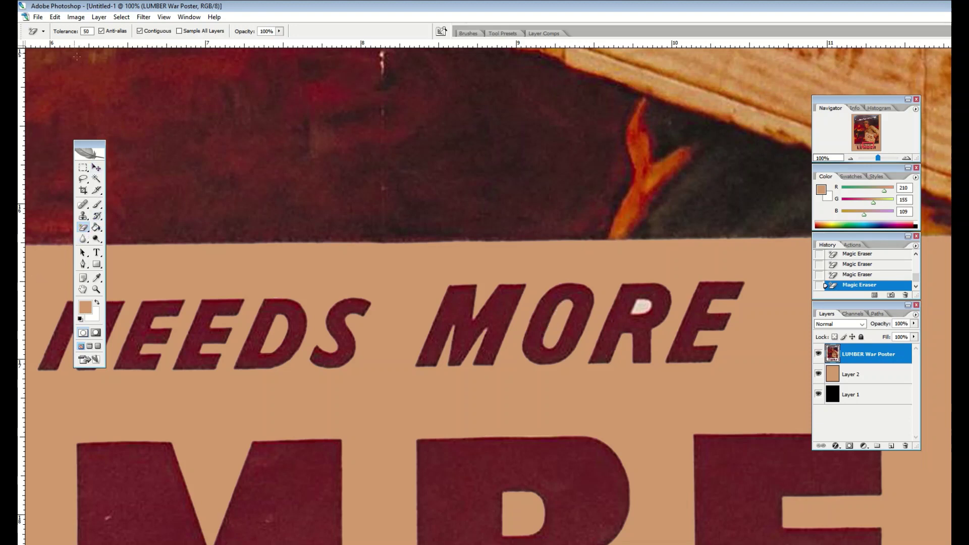
click(87, 31)
key(BackSpace)
- Sample the pale paper color (RGB 209, 190, 176) inside the R of LUMBER and fill Layer 2 with it
scroll(400, 248, down, 8)
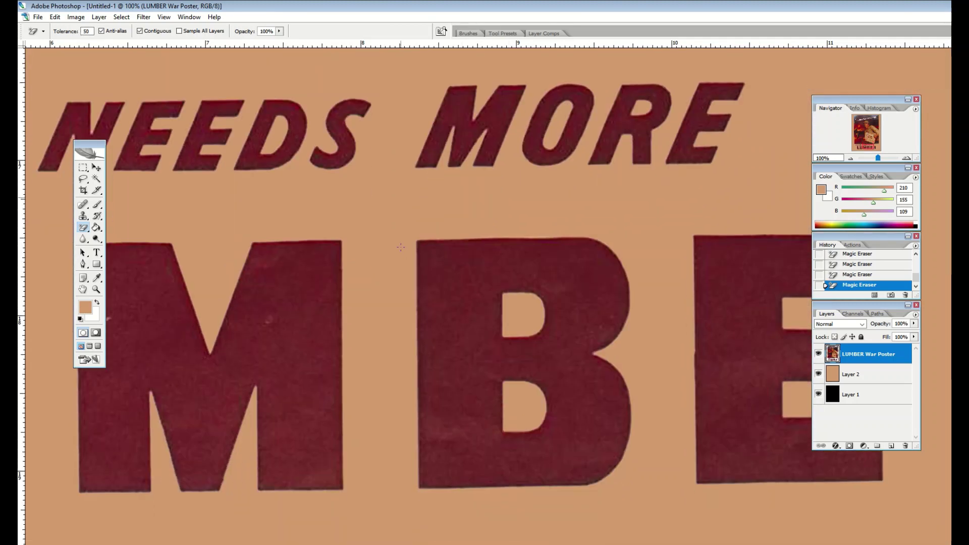
scroll(401, 247, down, 1)
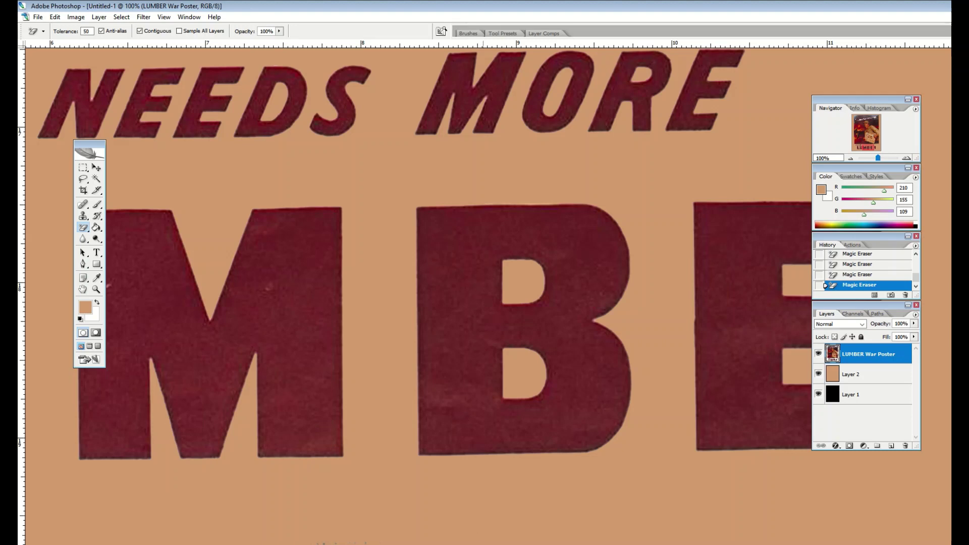
scroll(647, 525, right, 10)
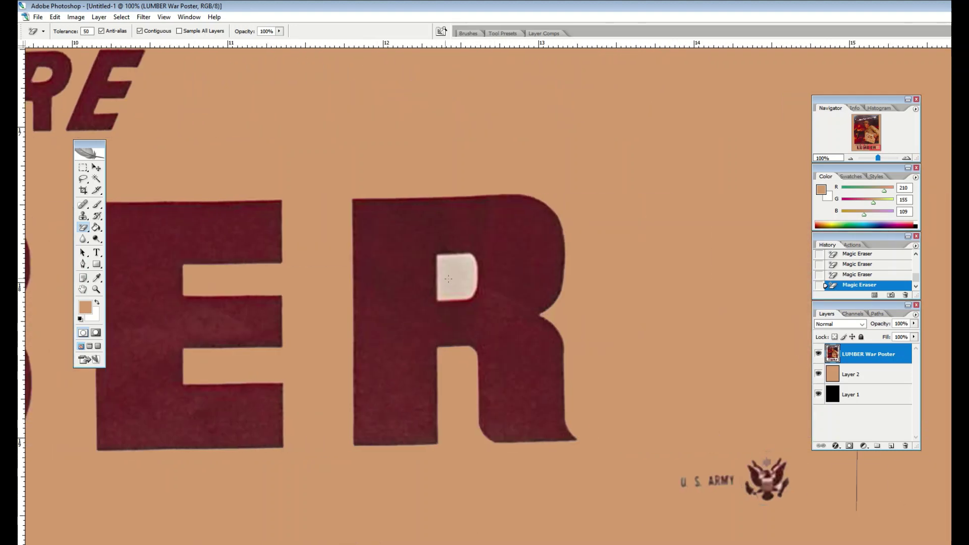
click(97, 277)
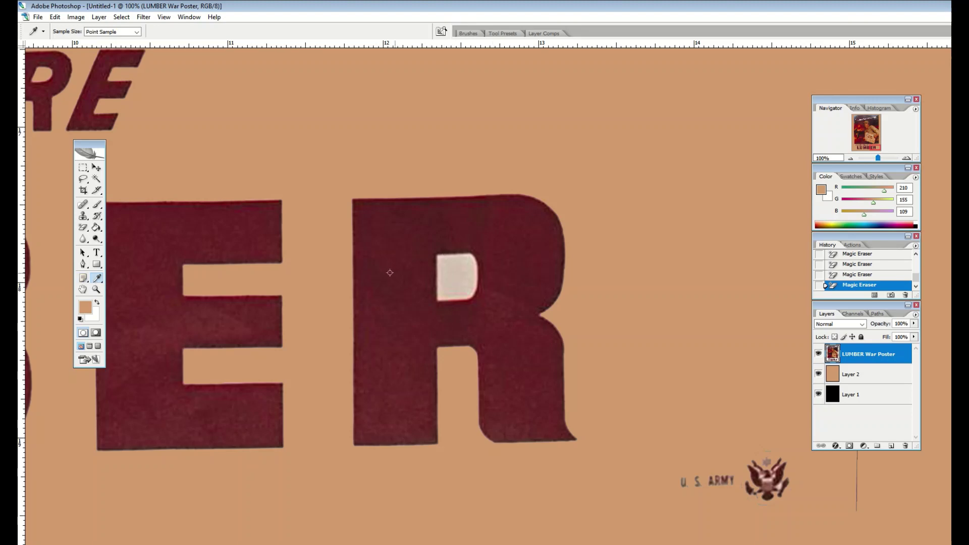
click(456, 280)
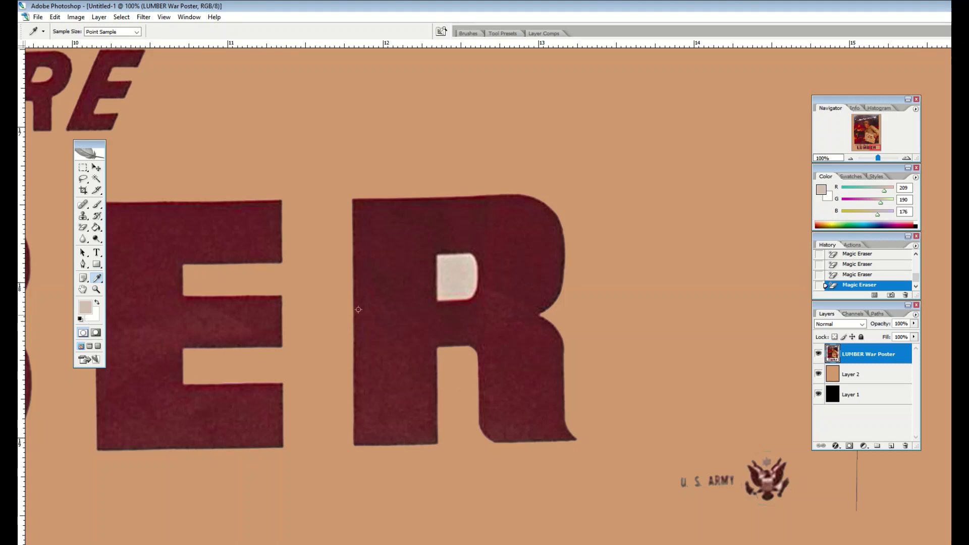
click(857, 375)
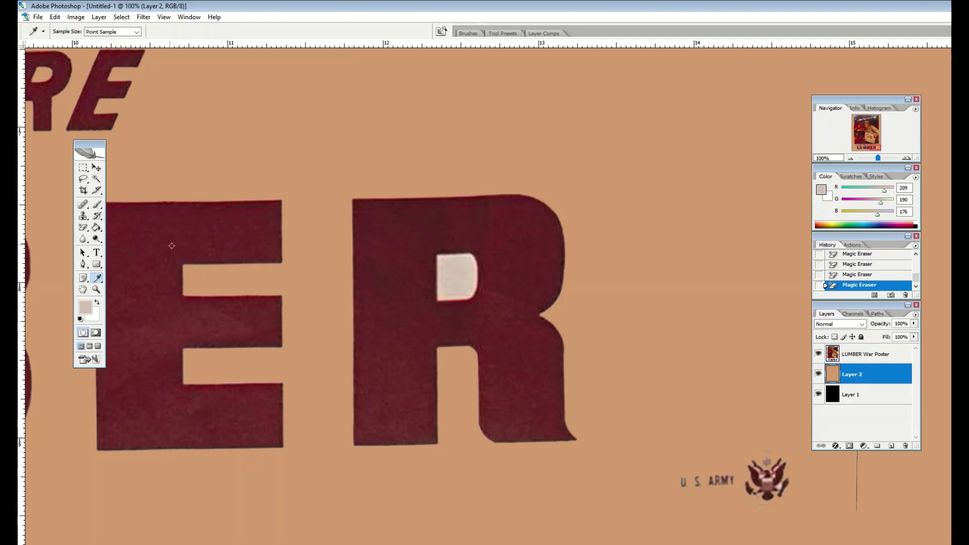
click(97, 227)
click(328, 235)
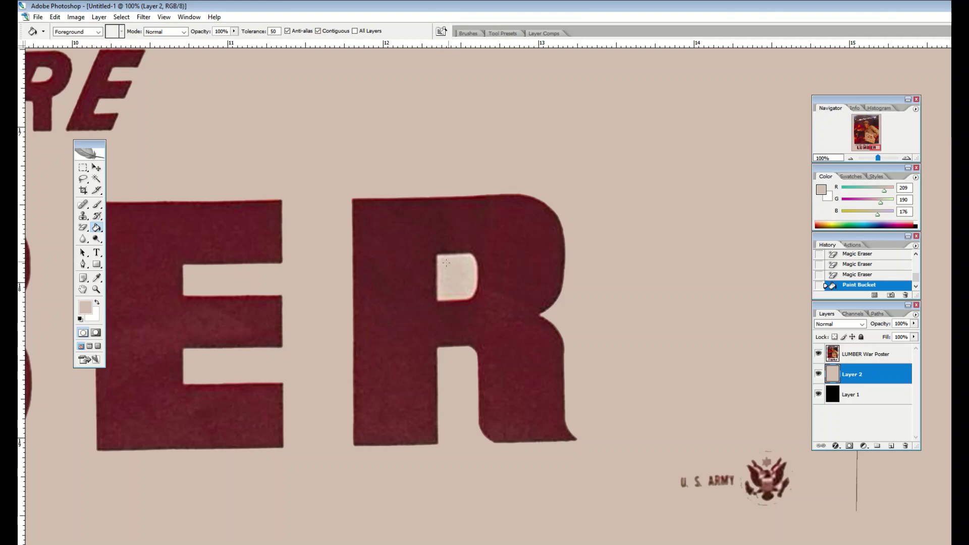
- Erase the paper inside the R of LUMBER on the poster layer with the Magic Eraser
drag(83, 227, 164, 249)
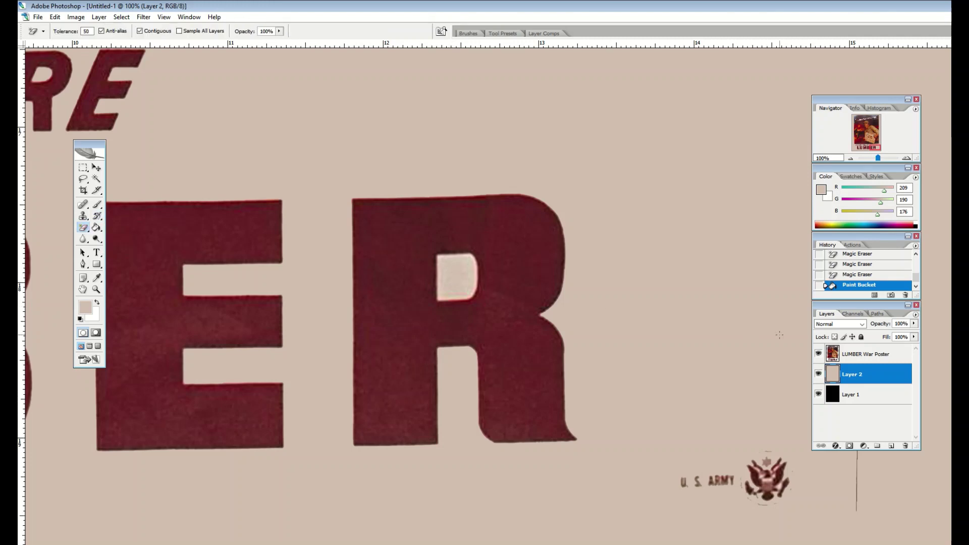
click(858, 355)
click(457, 293)
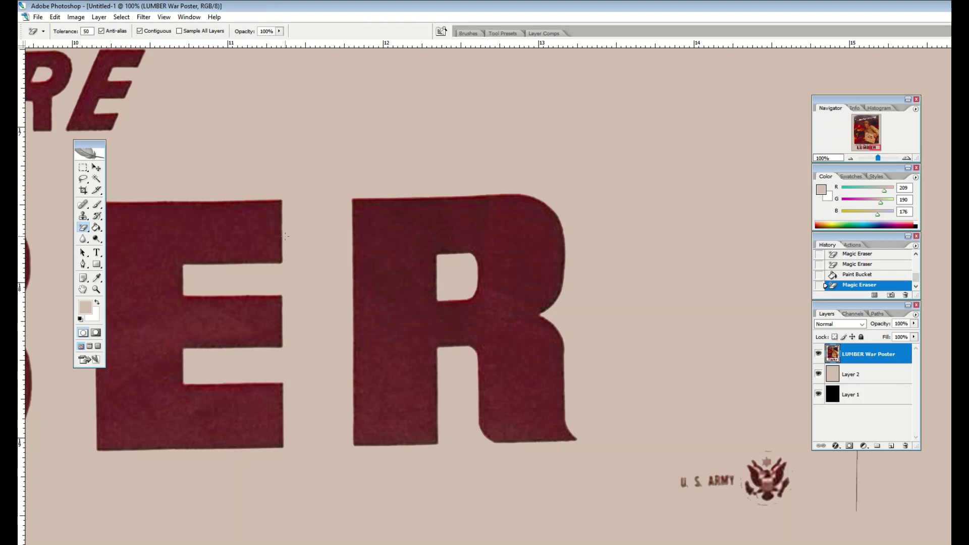
- Erase the U.S. ARMY text, the eagle emblem and the stray vertical line beside it with the 163-pixel Eraser
click(83, 228)
click(114, 227)
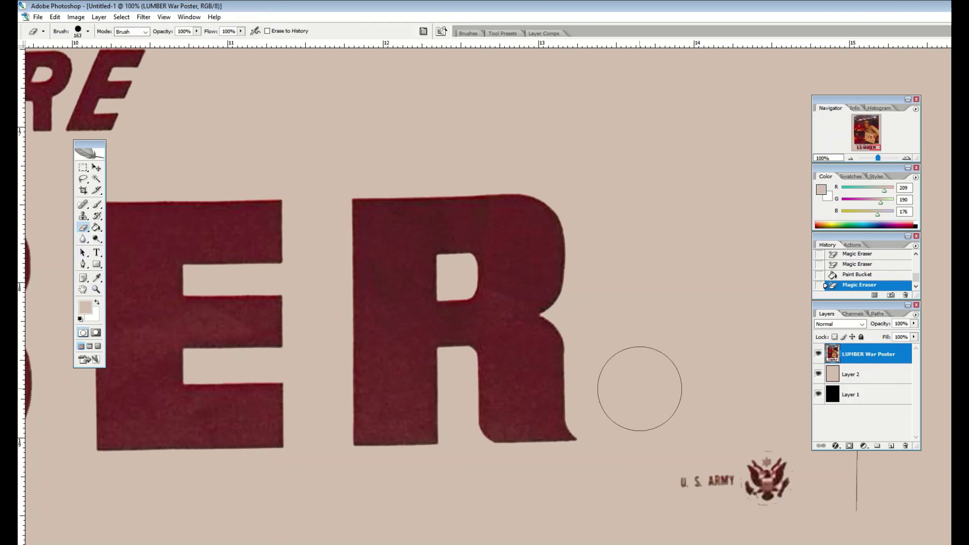
mouse_move(681, 480)
mouse_down()
mouse_move(813, 471)
mouse_move(848, 484)
mouse_up()
click(848, 481)
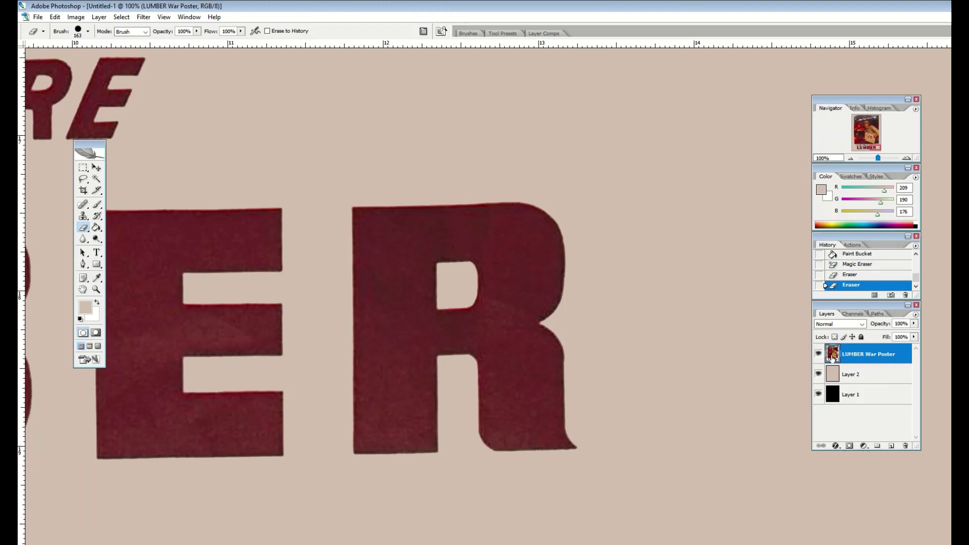
scroll(796, 368, up, 4)
click(838, 498)
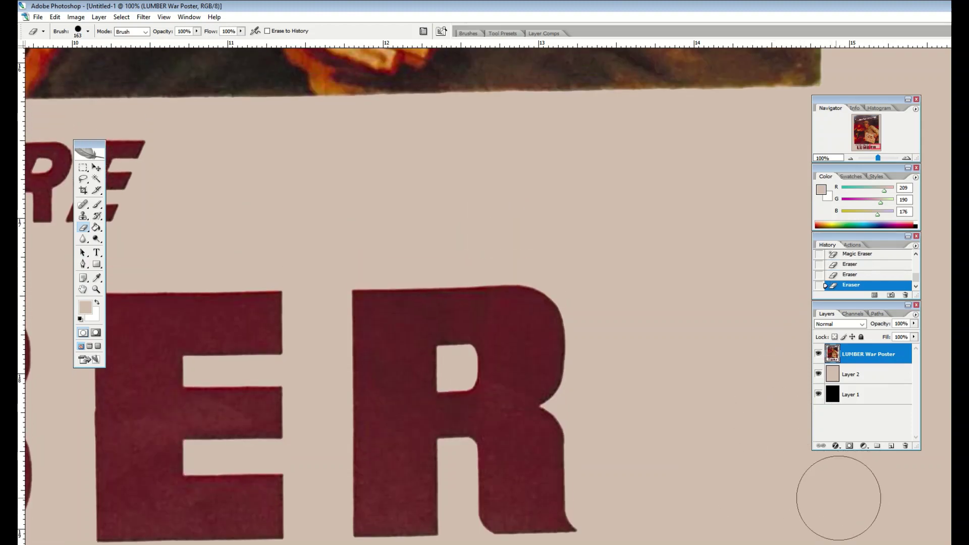
scroll(707, 469, down, 6)
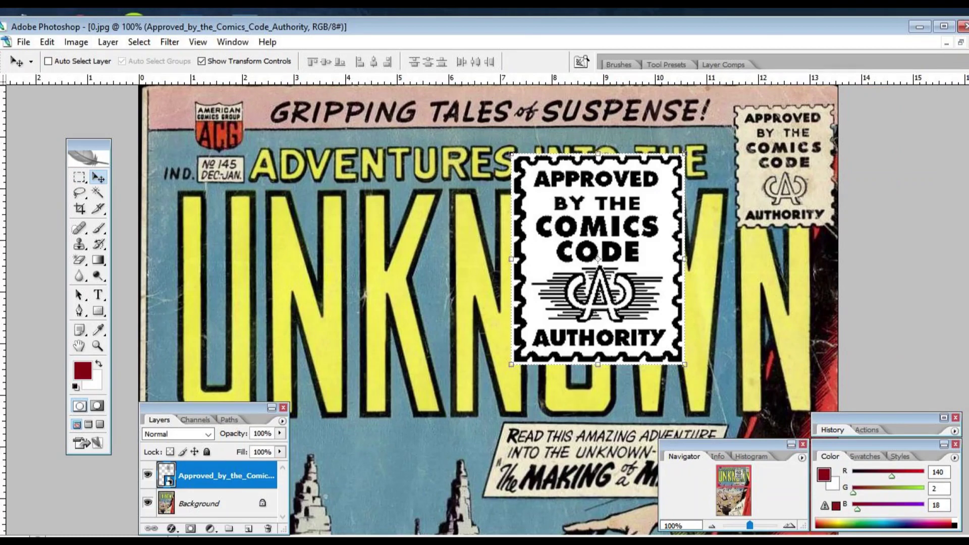
key(e)
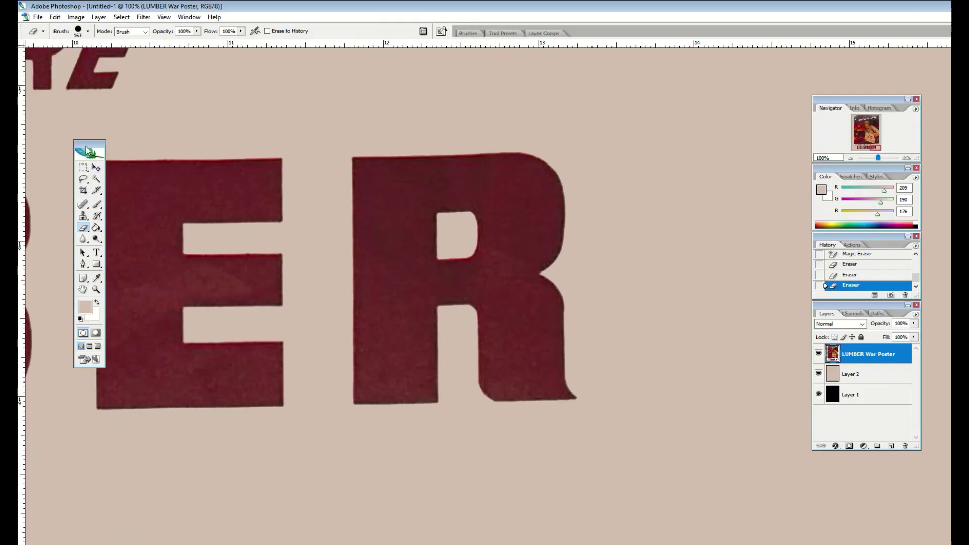
- Sample the dark maroon (RGB 94, 35, 37) from the R of LUMBER and fill the letters R, E, B and M with it
drag(86, 152, 62, 148)
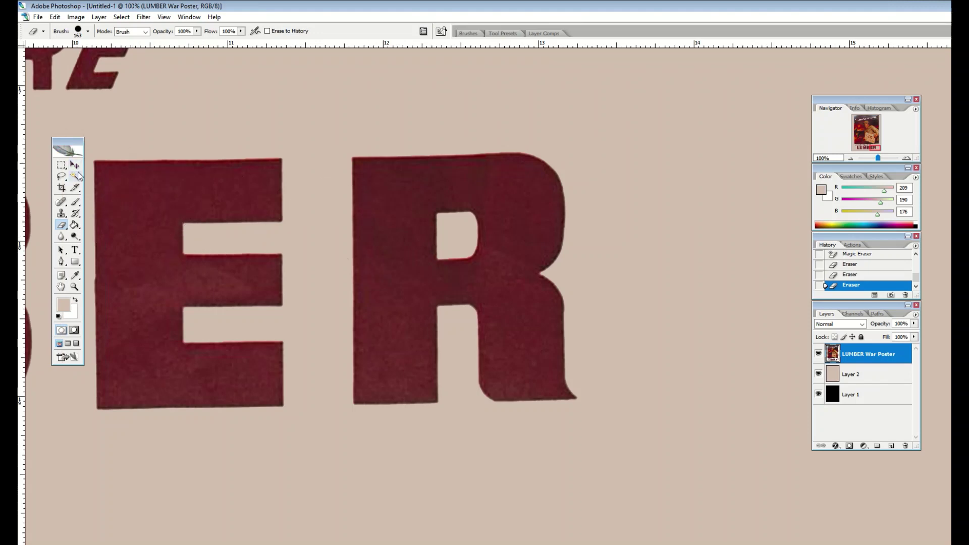
click(76, 276)
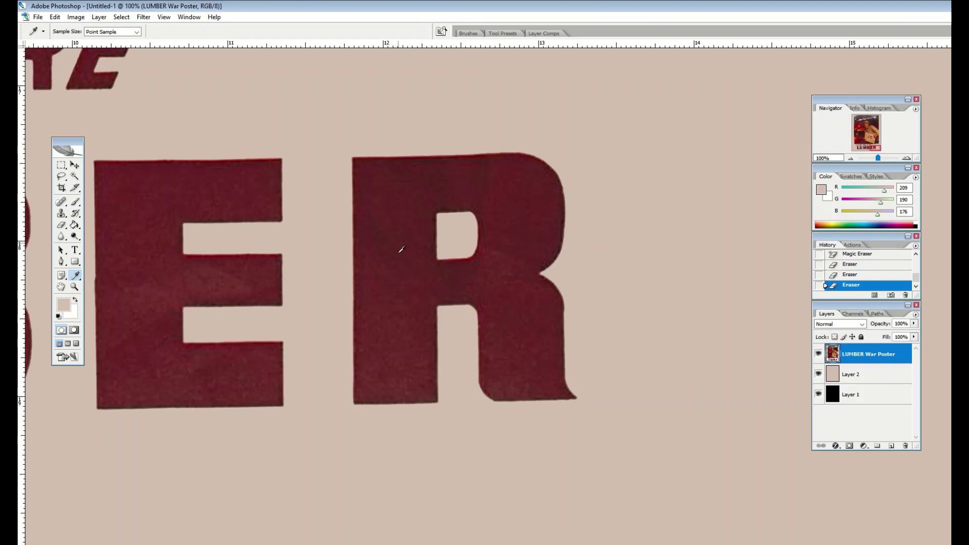
click(412, 271)
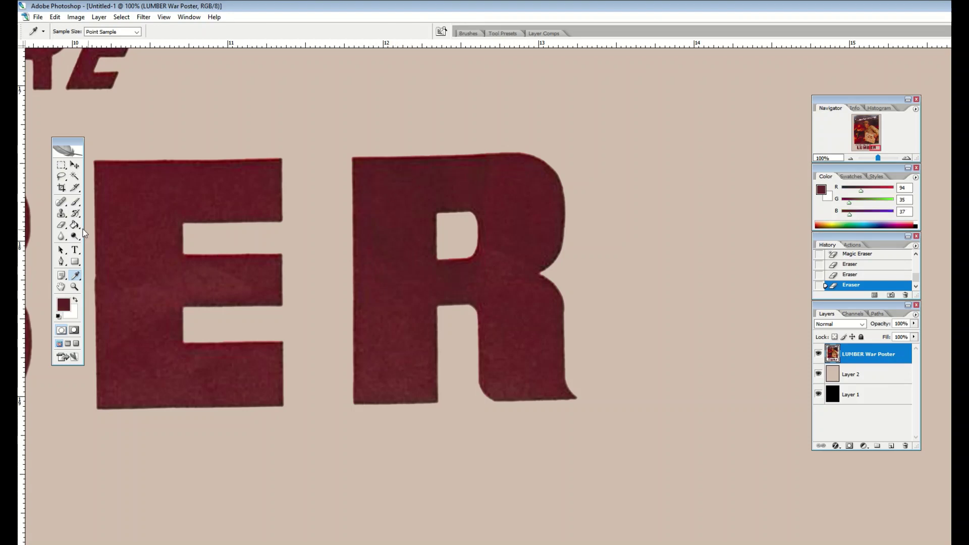
click(75, 228)
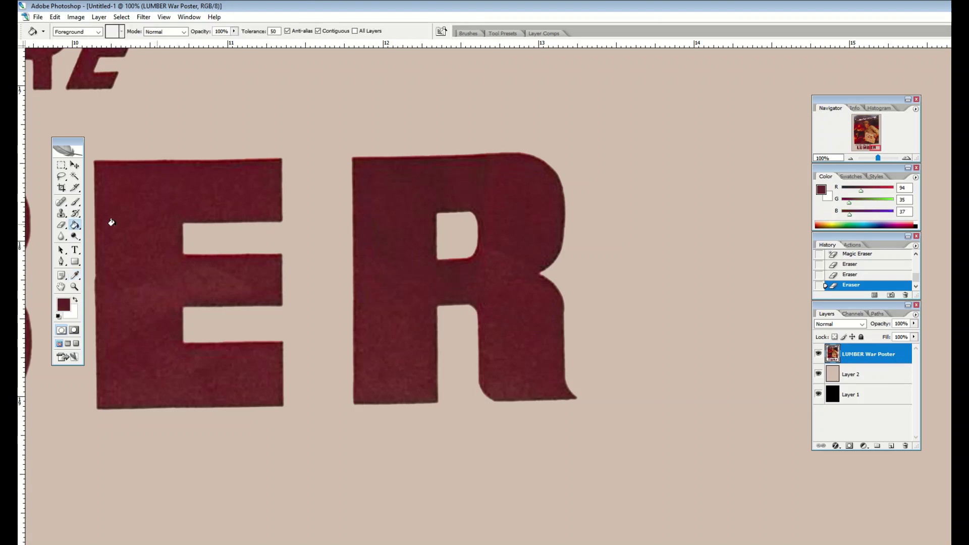
drag(75, 230, 108, 235)
click(404, 295)
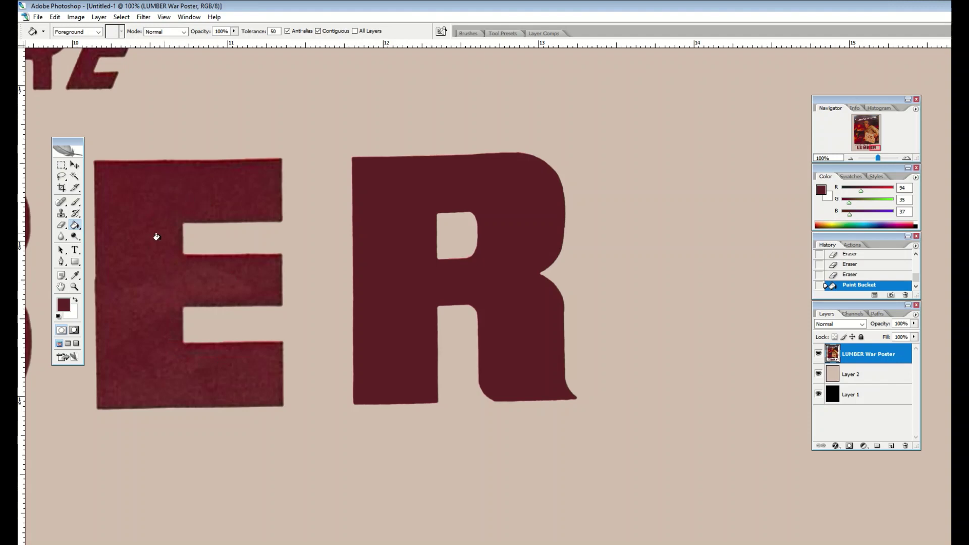
click(144, 275)
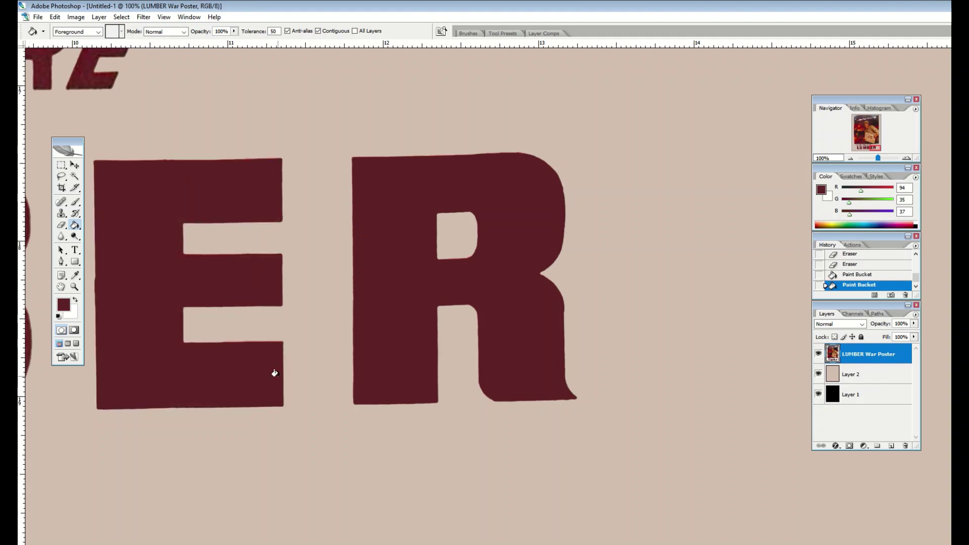
scroll(485, 283, left, 10)
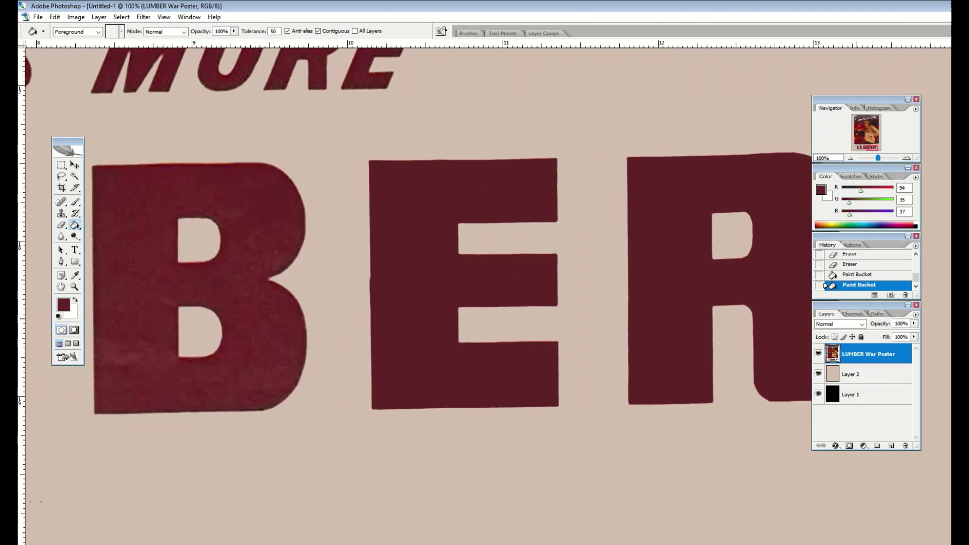
click(384, 394)
click(216, 349)
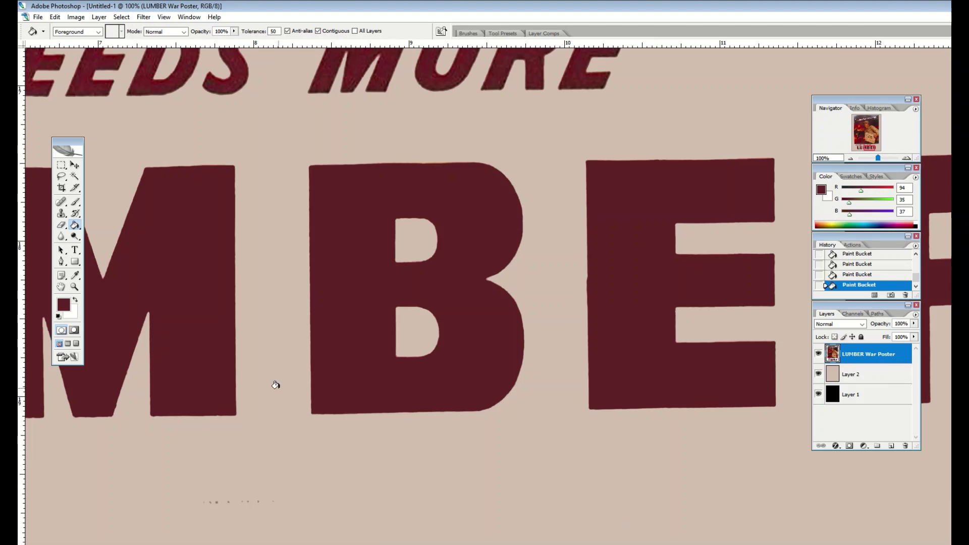
- Erase the row of small specks below the M and B of LUMBER with the Eraser
drag(61, 225, 96, 225)
drag(195, 480, 365, 498)
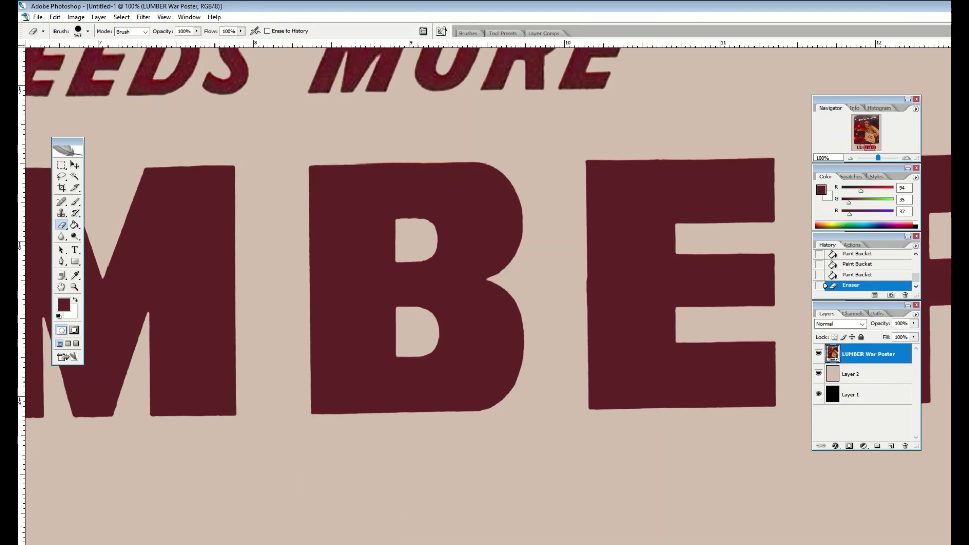
- Examine the THE ARMY NEEDS MORE lettering and the fold creases along the lower part of the artwork
scroll(485, 293, left, 20)
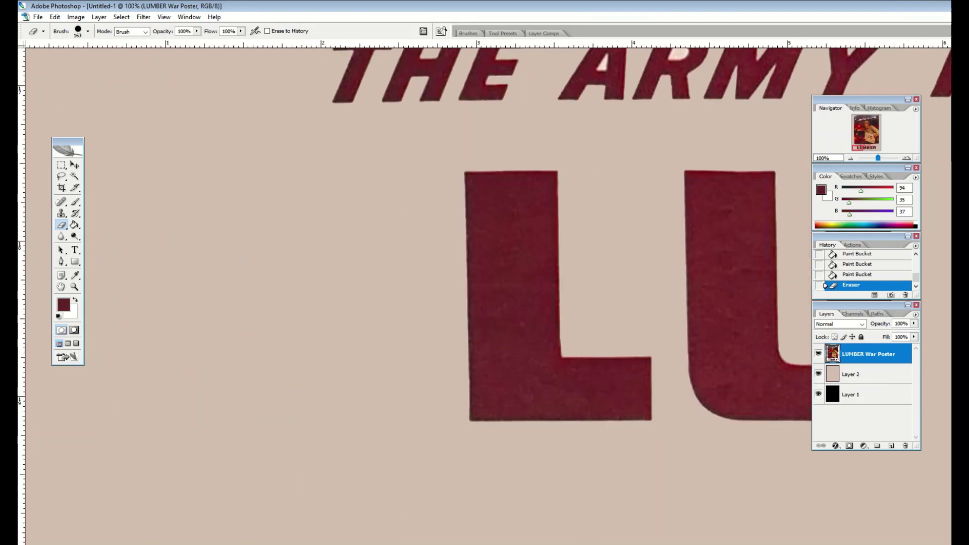
scroll(241, 407, up, 10)
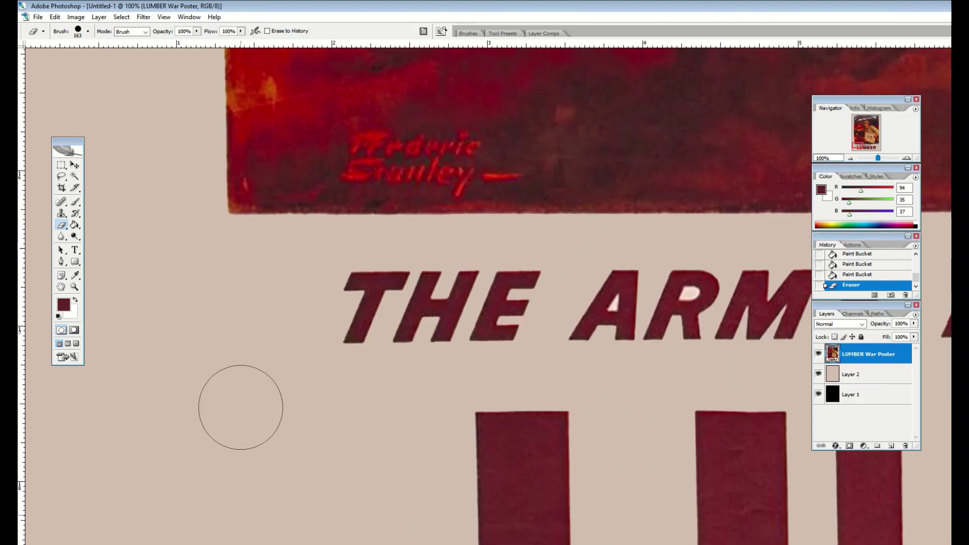
scroll(238, 409, down, 4)
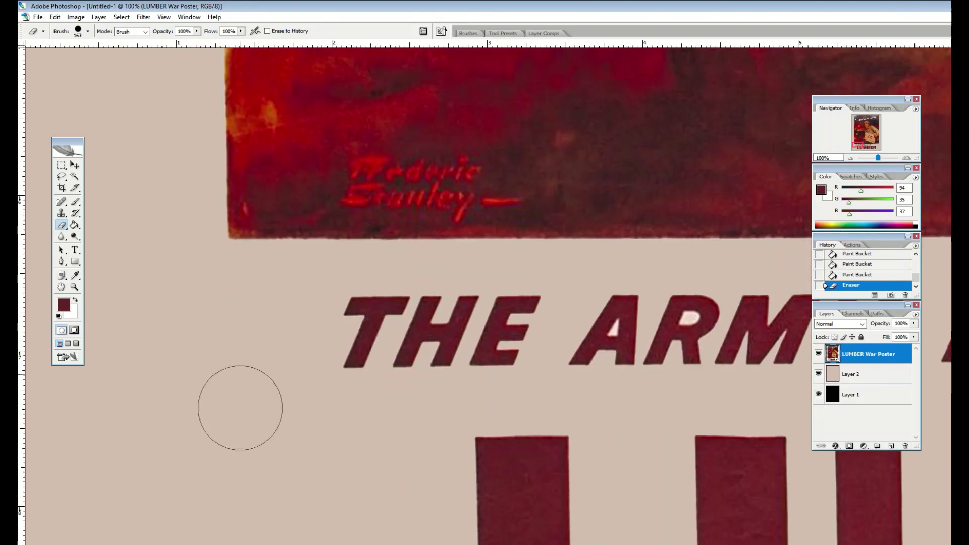
scroll(235, 389, up, 3)
scroll(230, 381, up, 4)
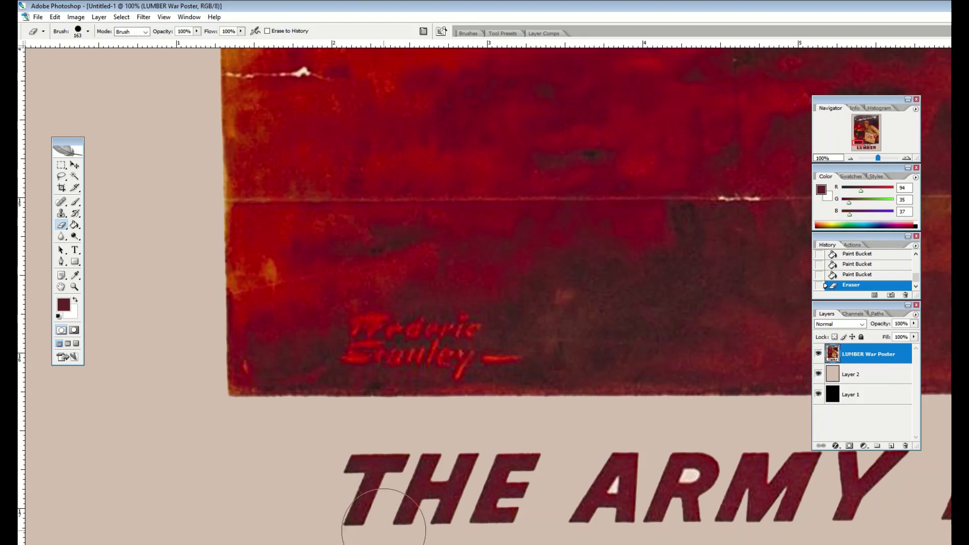
scroll(385, 527, right, 15)
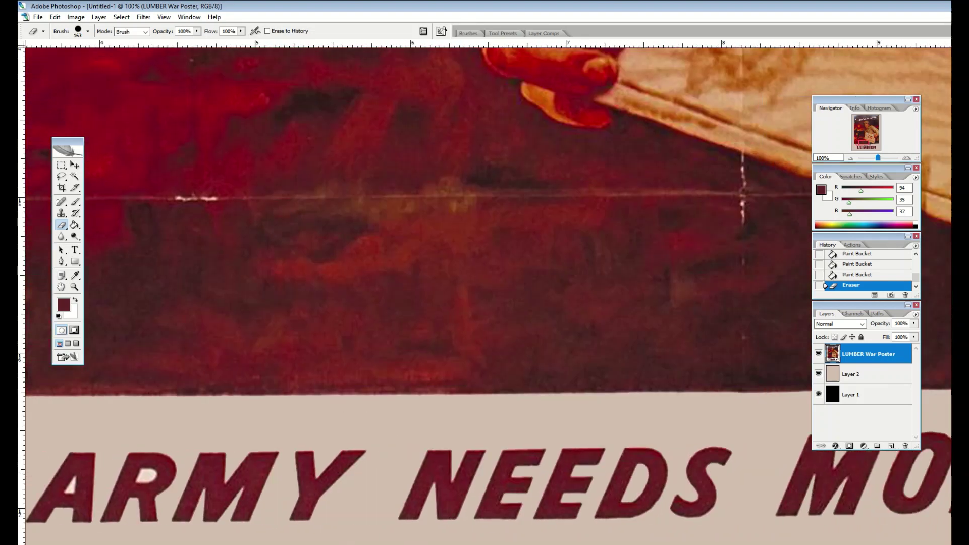
scroll(385, 528, right, 3)
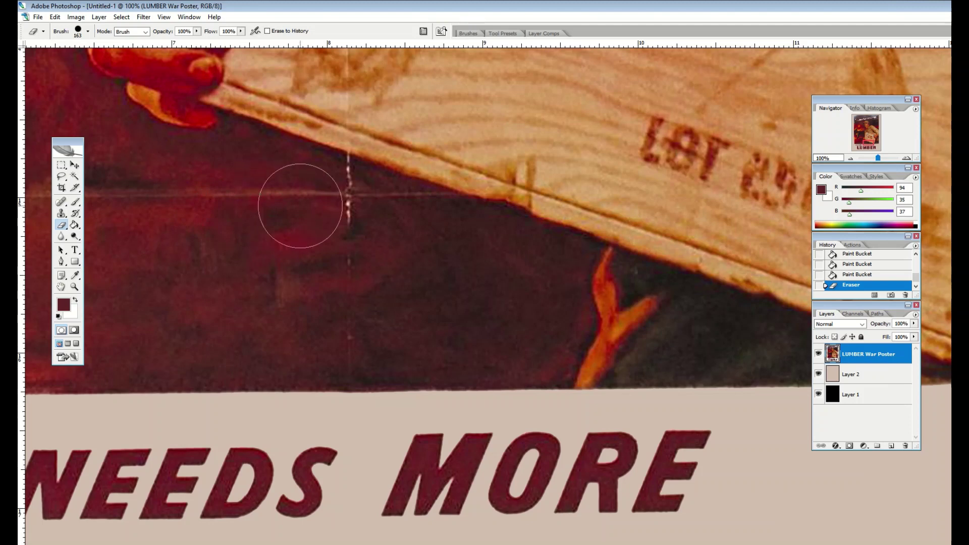
- Set up the Brush tool with a 190-pixel diameter and 100% hardness
click(76, 277)
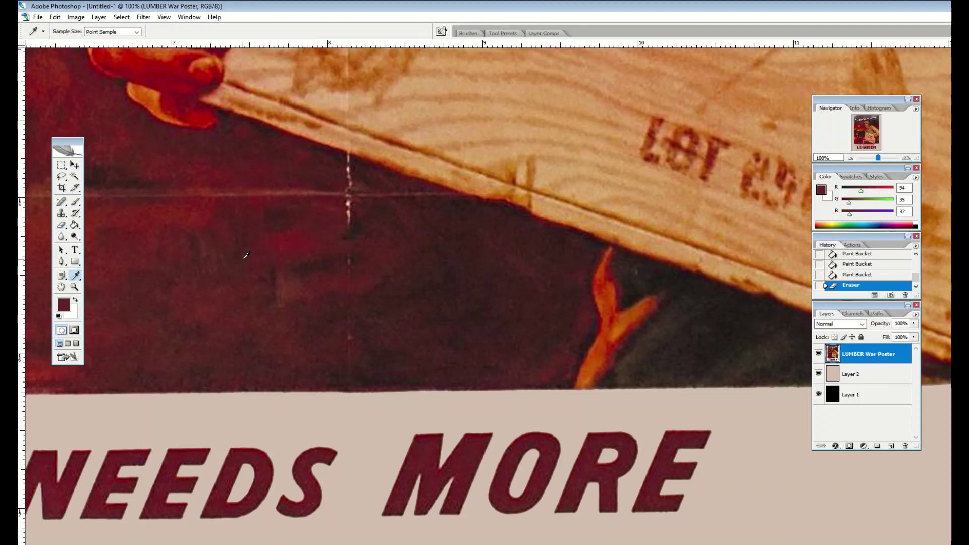
click(74, 206)
click(110, 203)
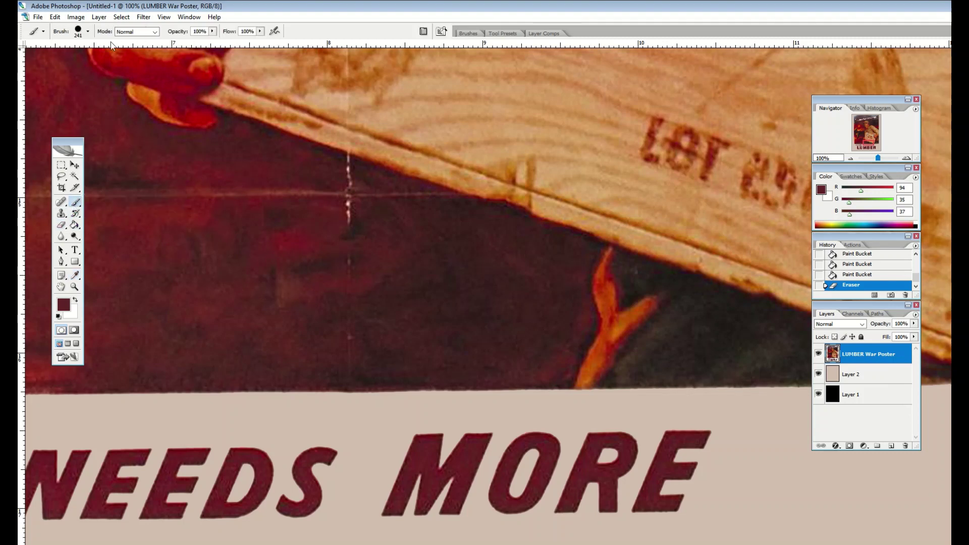
click(88, 31)
click(53, 58)
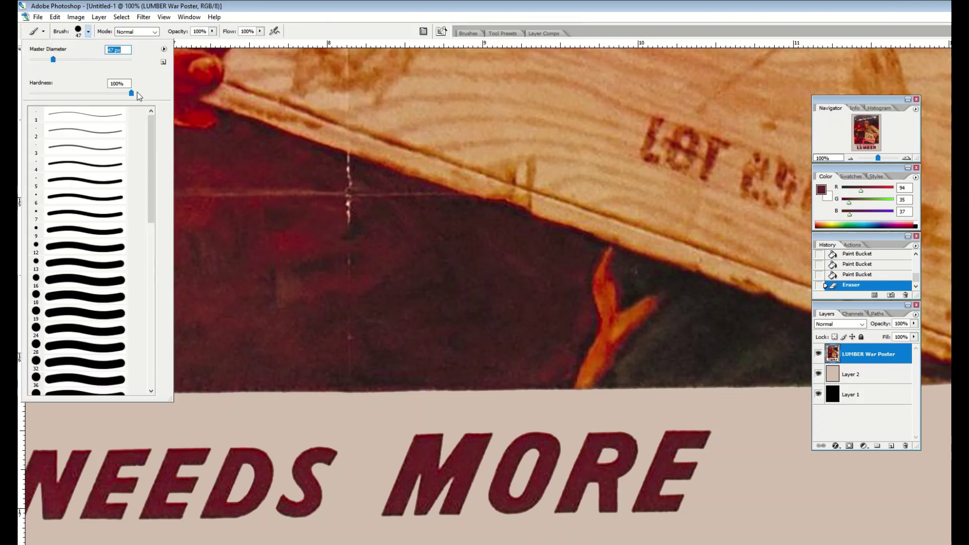
mouse_move(131, 95)
mouse_down()
mouse_move(29, 94)
mouse_move(147, 98)
mouse_up()
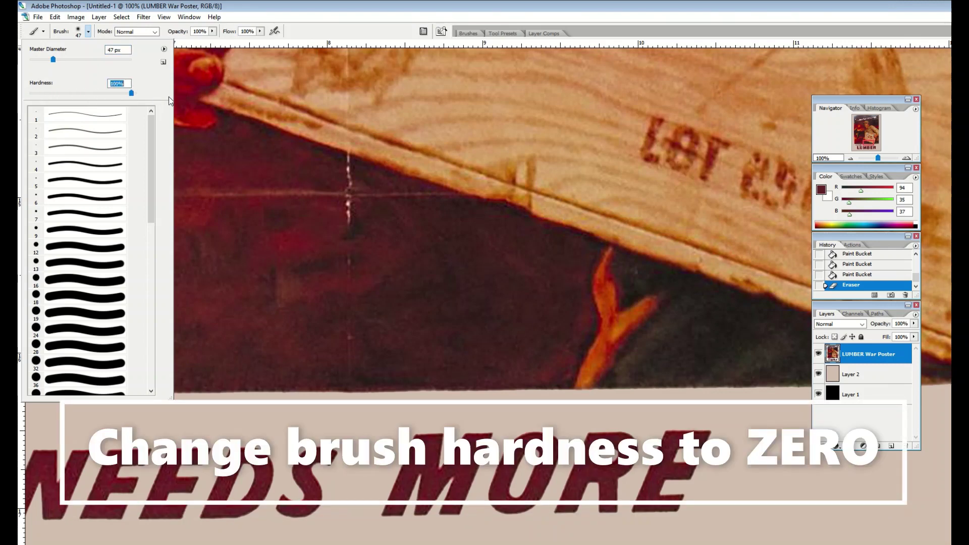
drag(53, 59, 104, 59)
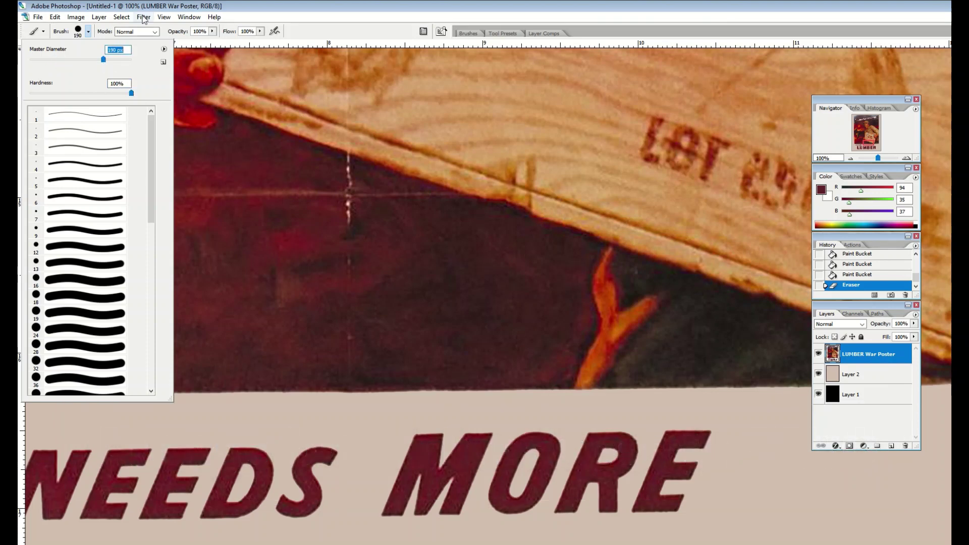
click(296, 6)
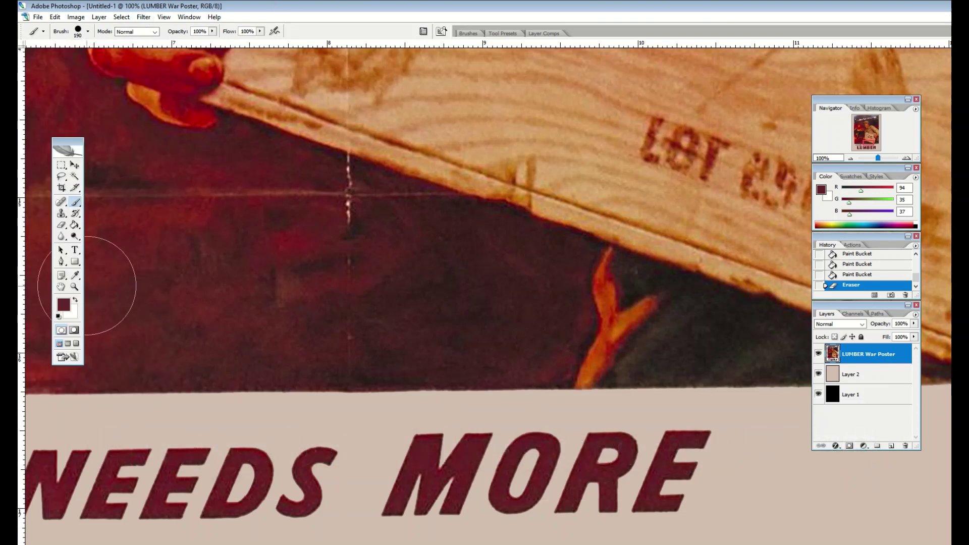
- Try to cover the white crease marks below the crate edge with the 190-pixel brush in sampled RGB 82, 32, 31, and undo the stroke
click(76, 276)
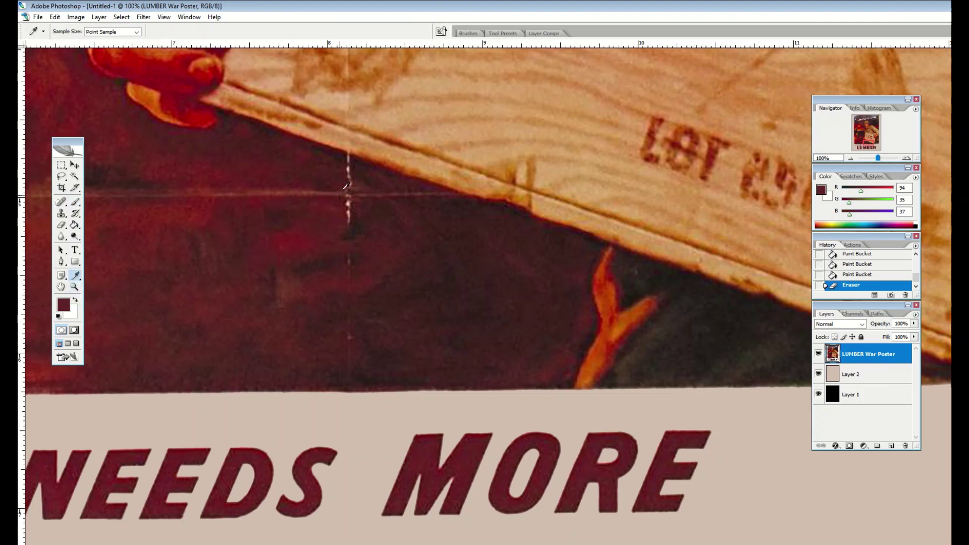
click(321, 220)
click(75, 202)
click(339, 213)
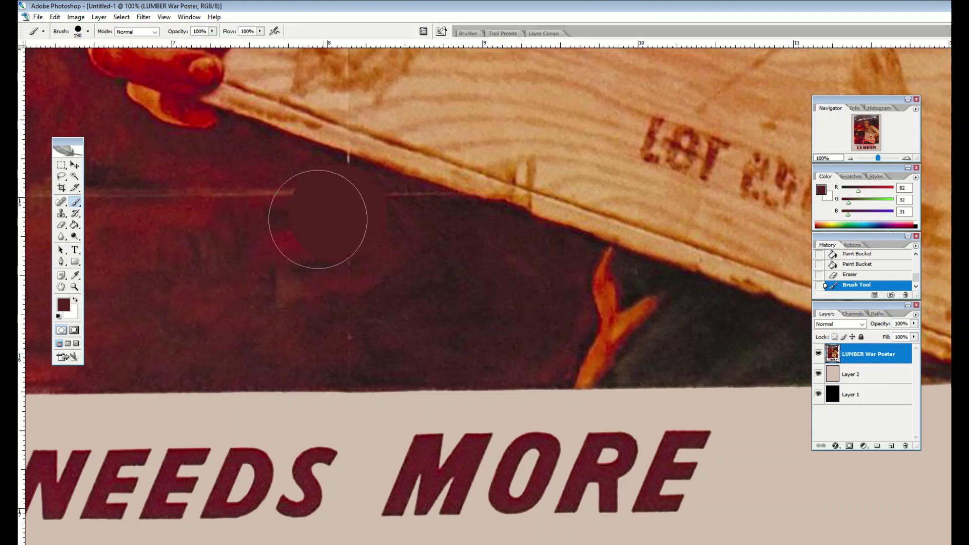
click(55, 16)
click(70, 24)
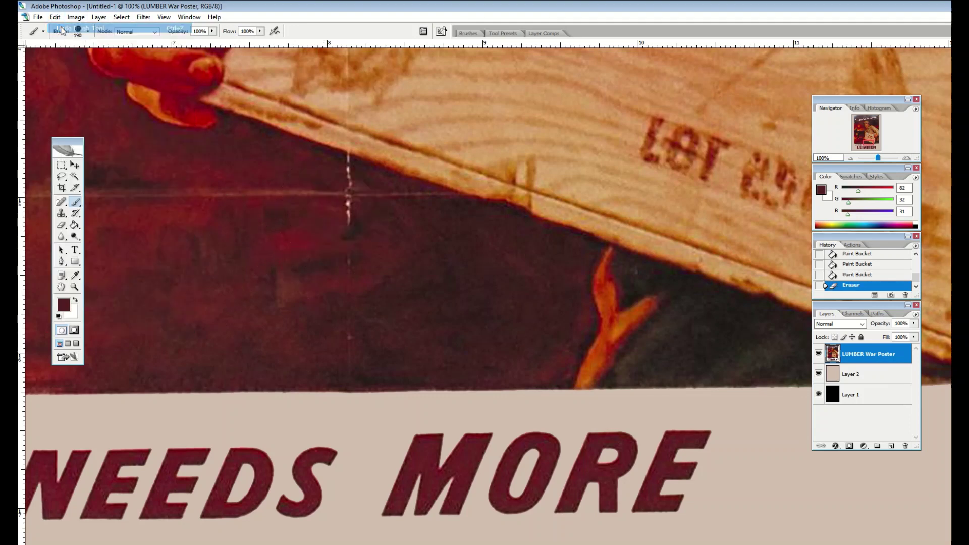
- Paint over the white specks below the horizontal fold with a 23-pixel, 0% hardness brush in sampled maroon (RGB 90, 31, 34)
click(75, 275)
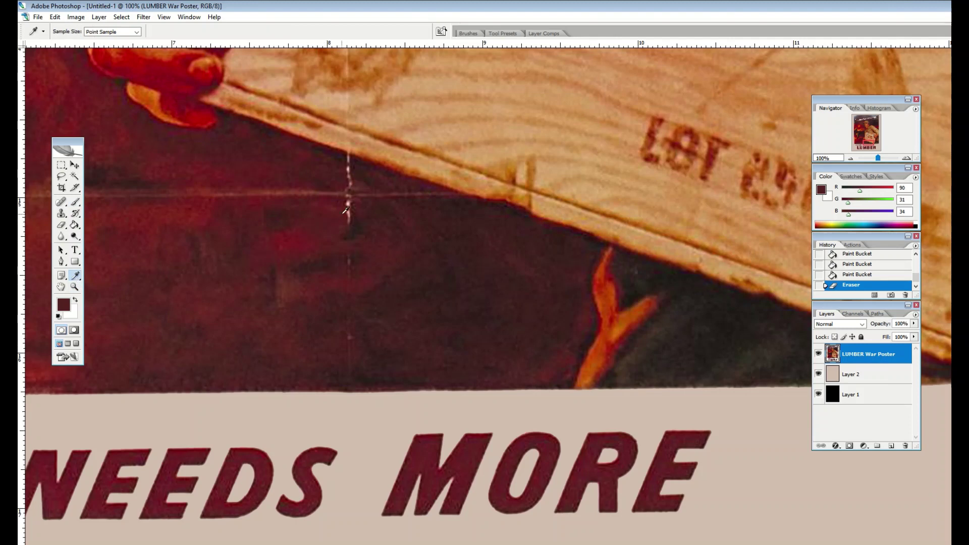
click(75, 201)
click(88, 31)
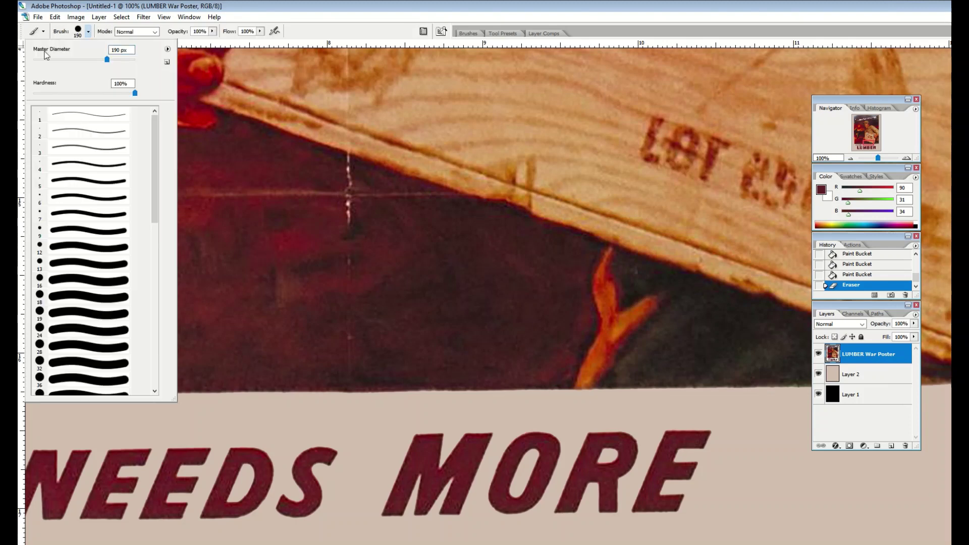
drag(49, 59, 45, 60)
drag(138, 97, 26, 99)
key(Return)
click(343, 208)
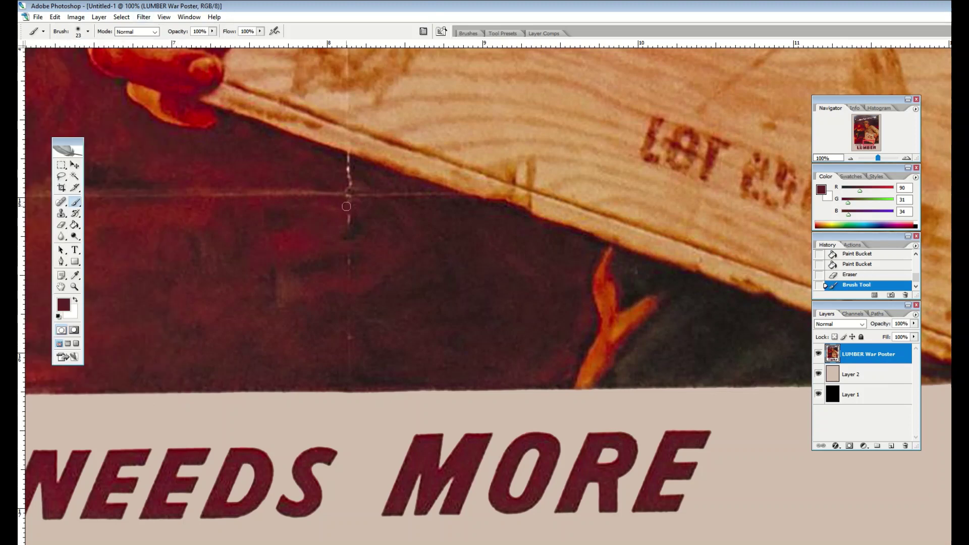
click(343, 216)
click(342, 225)
click(347, 258)
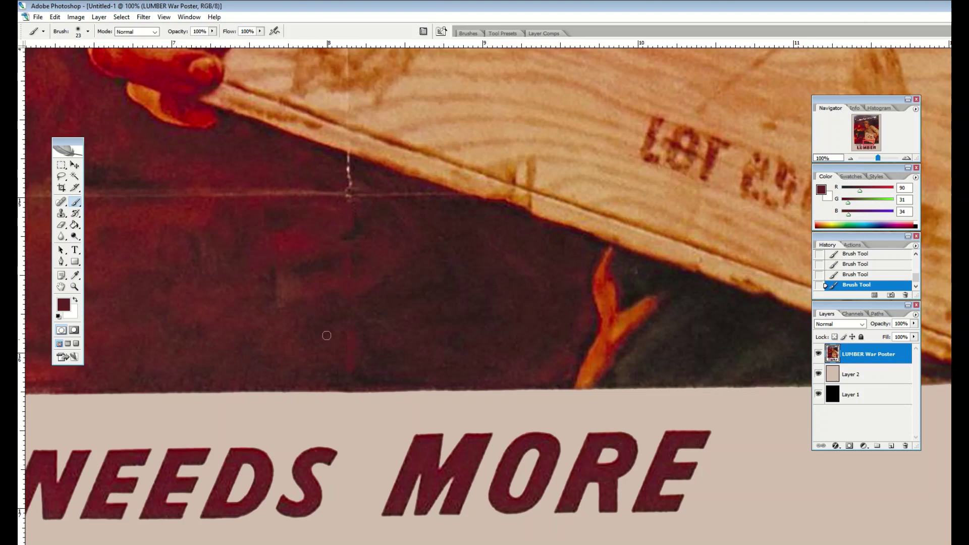
- Sample the darker brown (RGB 55, 27, 26) beside the vertical crease and paint over its lower end near the artwork's bottom edge
click(75, 275)
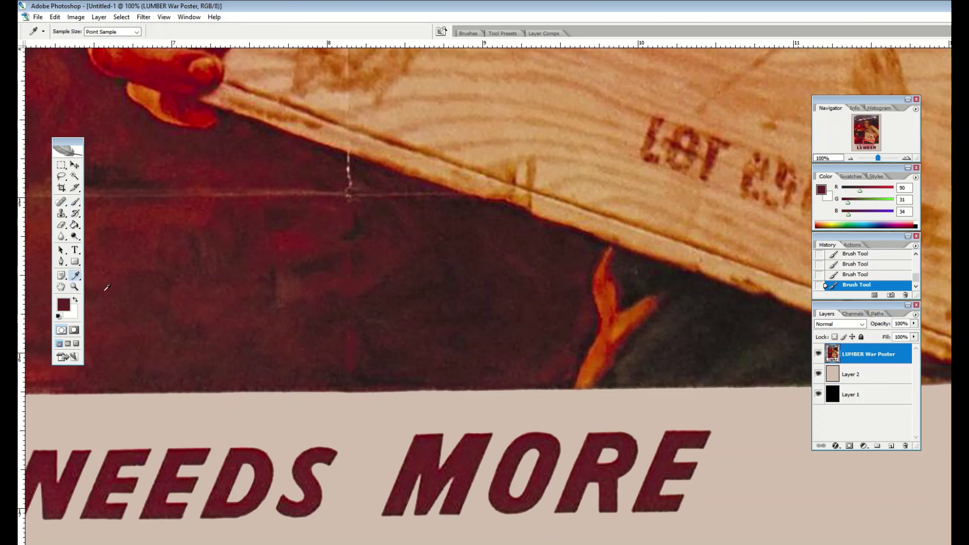
click(367, 337)
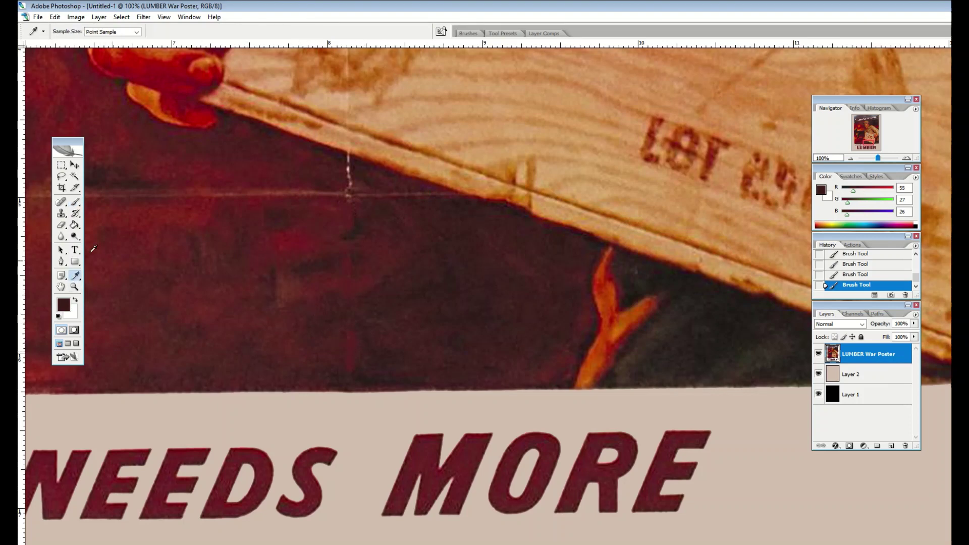
click(76, 201)
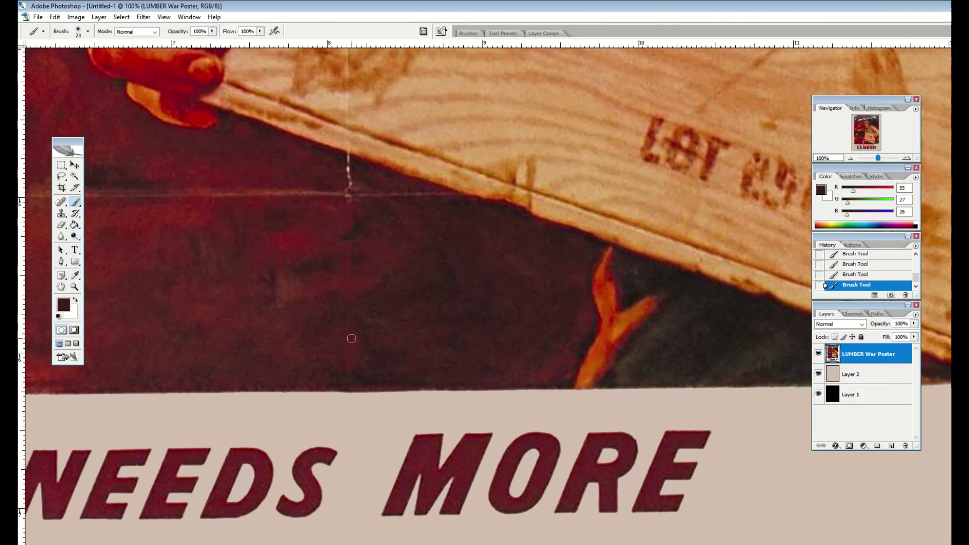
drag(352, 339, 353, 364)
- Sample RGB 76, 33, 29 and paint out the white vertical crease between the crate edge and the horizontal fold
click(76, 276)
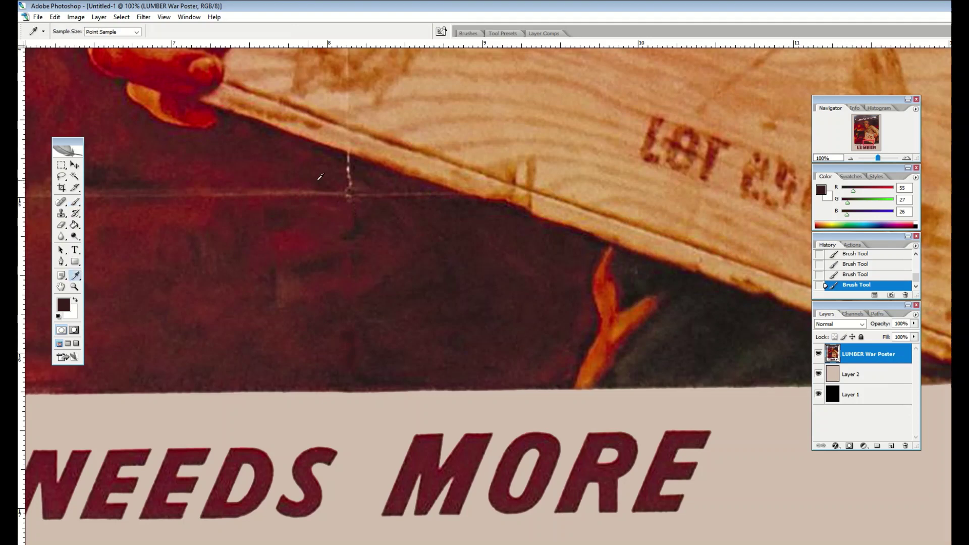
click(346, 176)
click(75, 202)
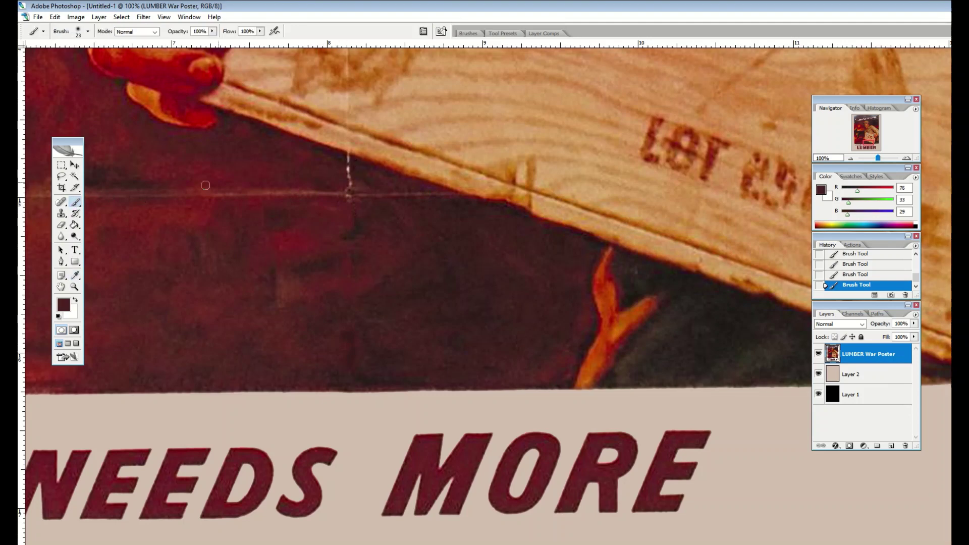
mouse_move(348, 161)
mouse_down()
mouse_move(351, 201)
mouse_move(350, 186)
mouse_up()
- Try to touch up the fold crossing with a 34-pixel brush in sampled RGB 89, 46, 41, and undo the stroke
click(75, 275)
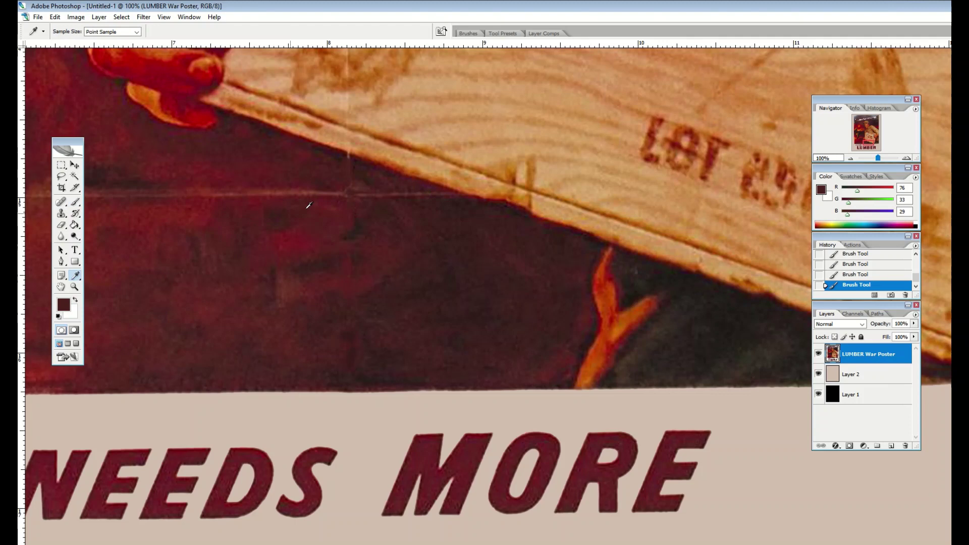
click(360, 187)
click(75, 201)
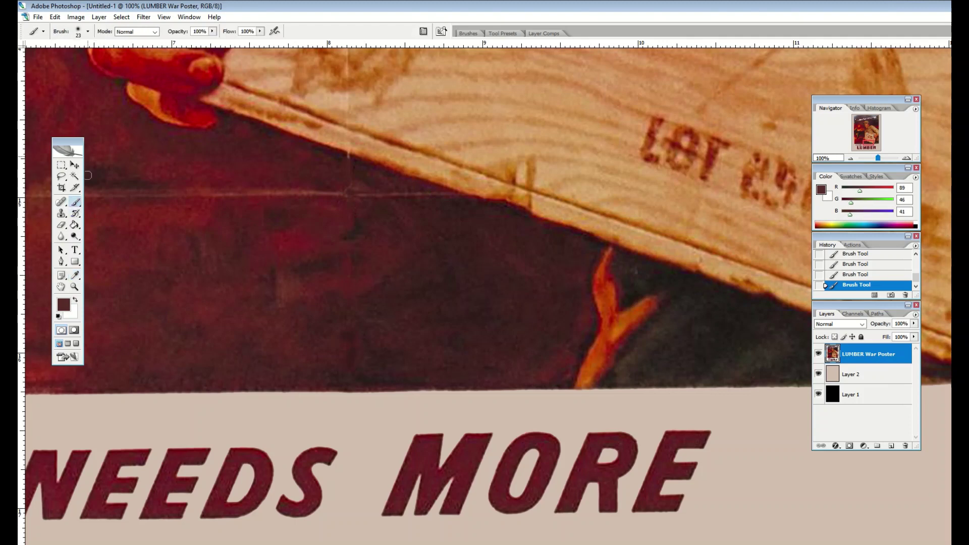
click(88, 31)
drag(49, 60, 50, 60)
click(335, 174)
click(55, 17)
click(55, 17)
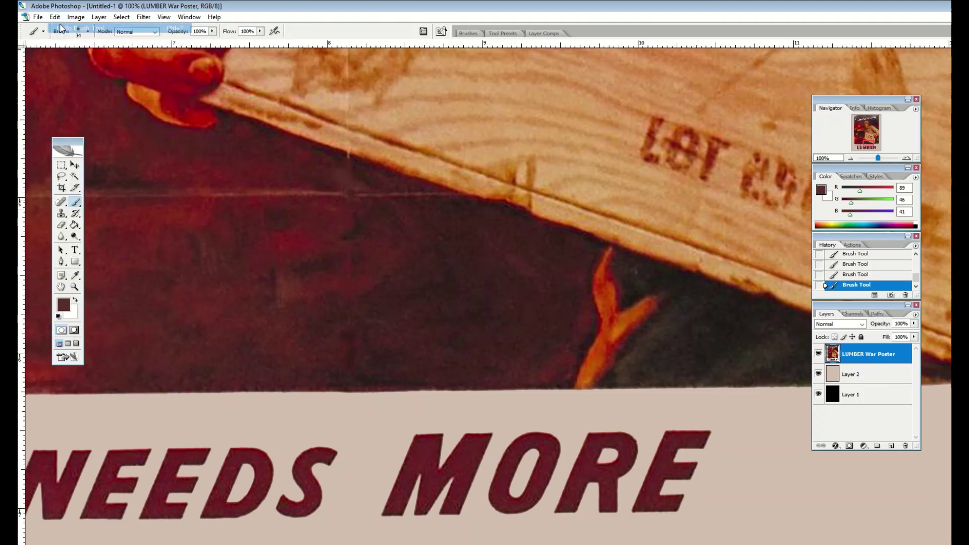
- Sample the dark brown (RGB 54, 33, 21) near the crate edge and dab over the fold crossing with the 34-pixel brush
click(83, 273)
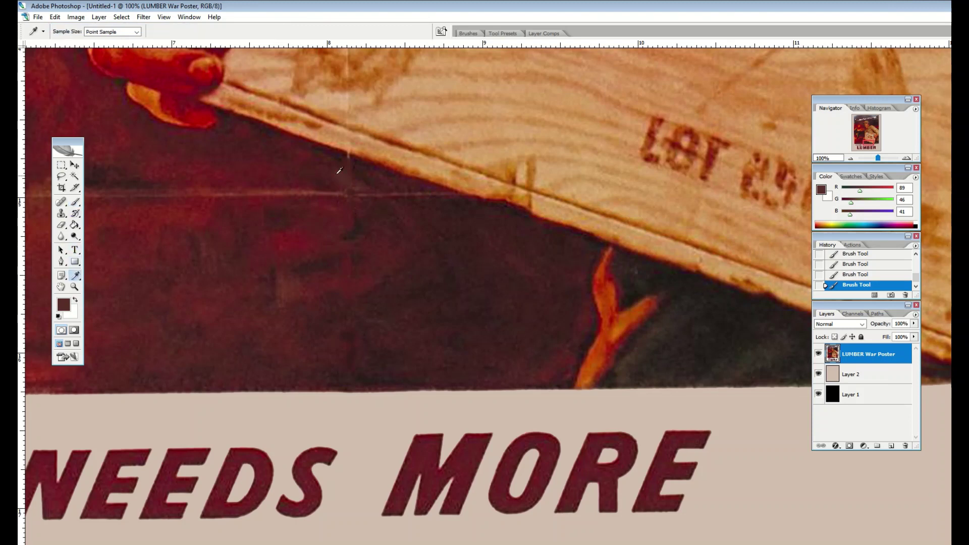
click(360, 170)
click(76, 202)
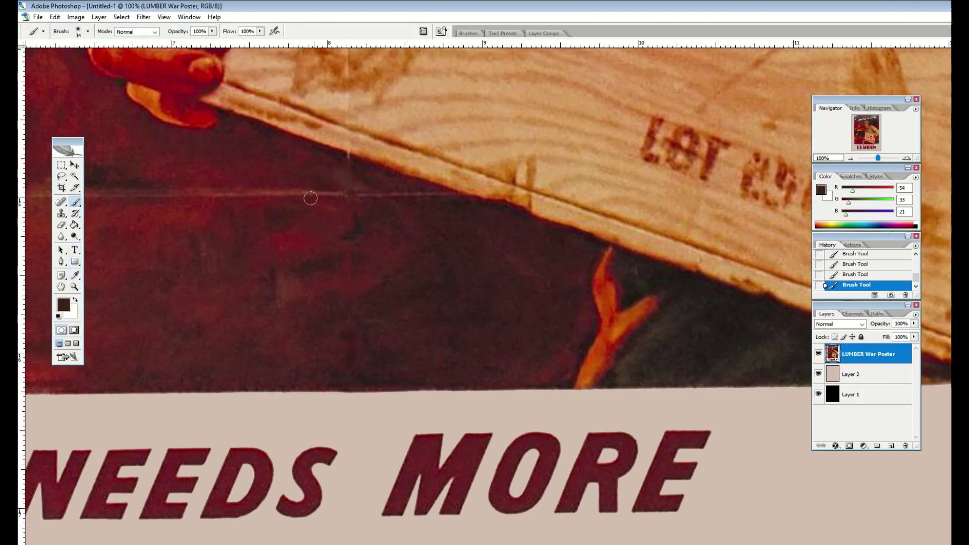
click(321, 190)
- Paint out the horizontal crease from the fold crossing to the crate edge with a 16-pixel brush in sampled RGB 72, 34, 33
click(87, 31)
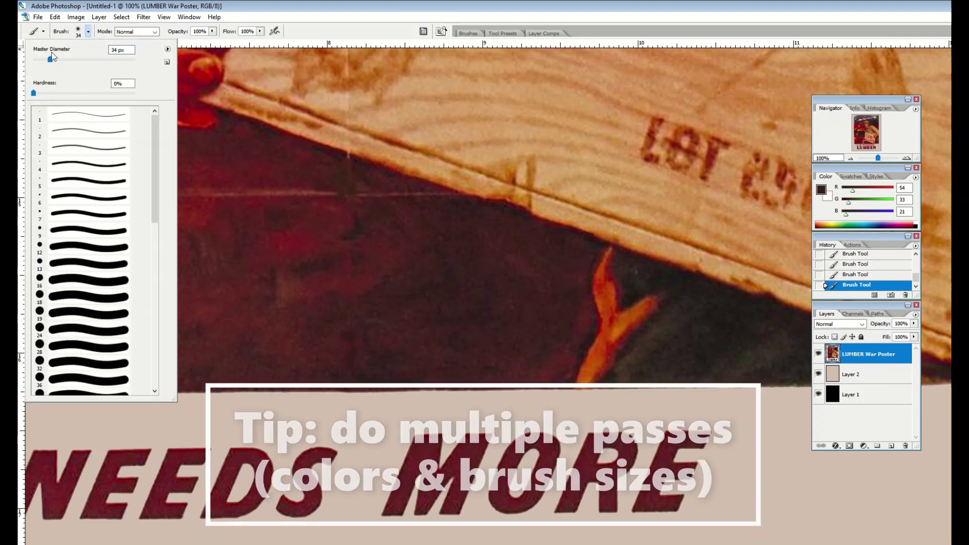
drag(45, 59, 41, 59)
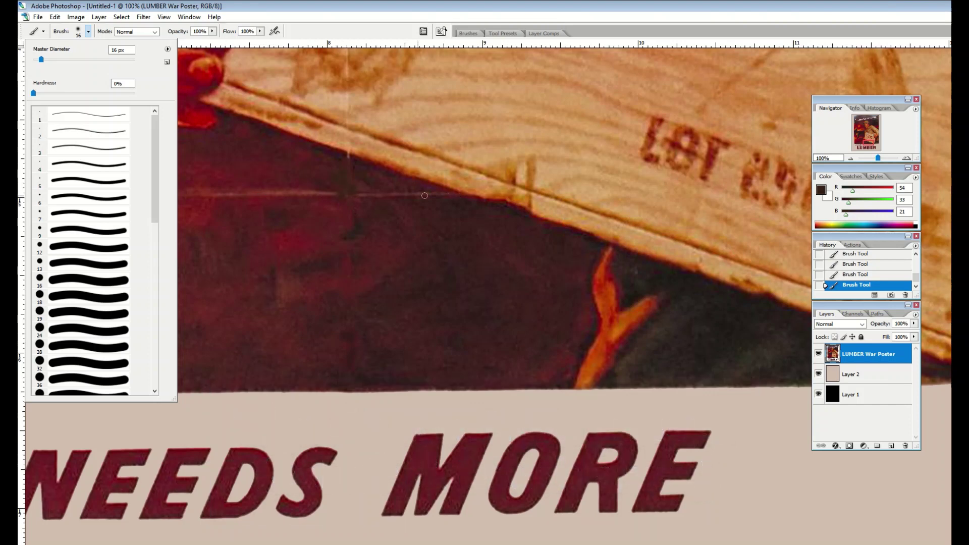
click(113, 12)
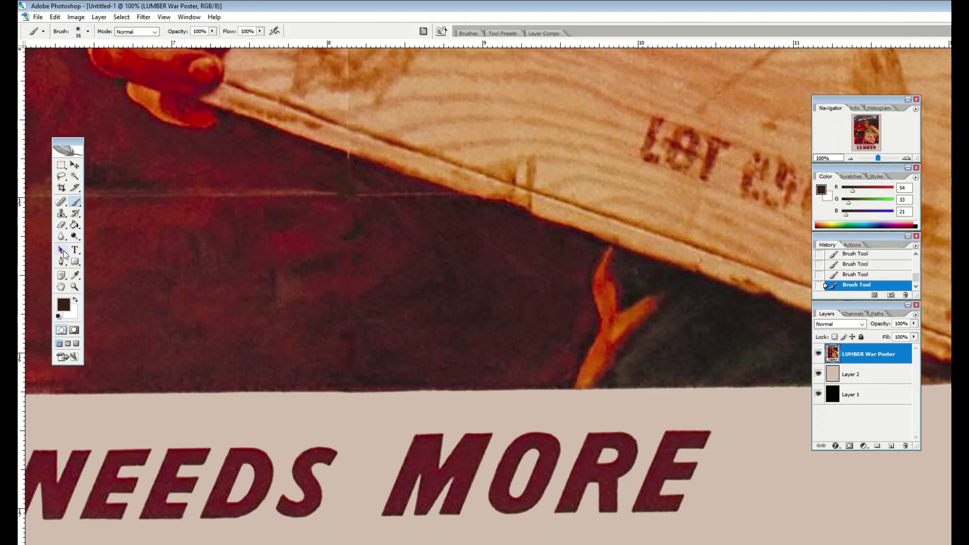
click(75, 275)
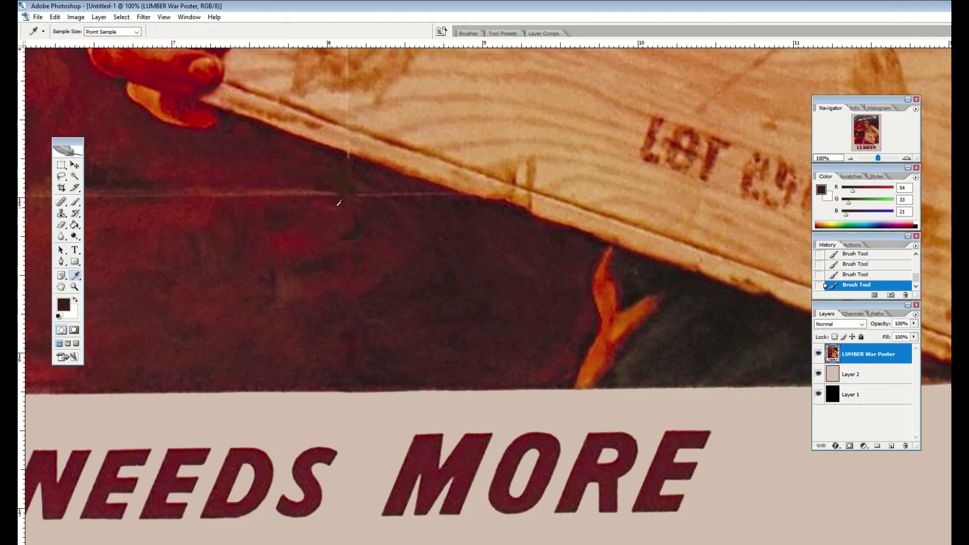
click(394, 197)
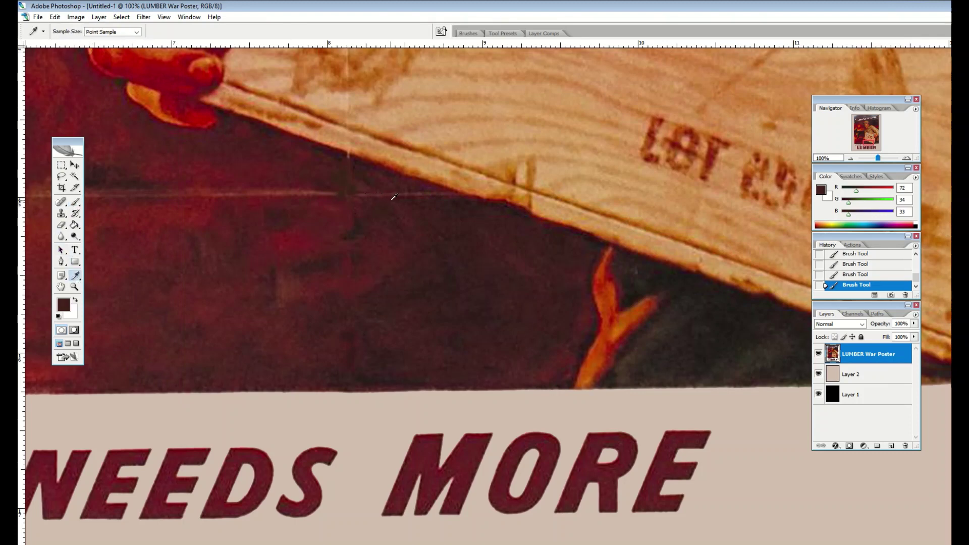
click(75, 202)
drag(337, 195, 442, 194)
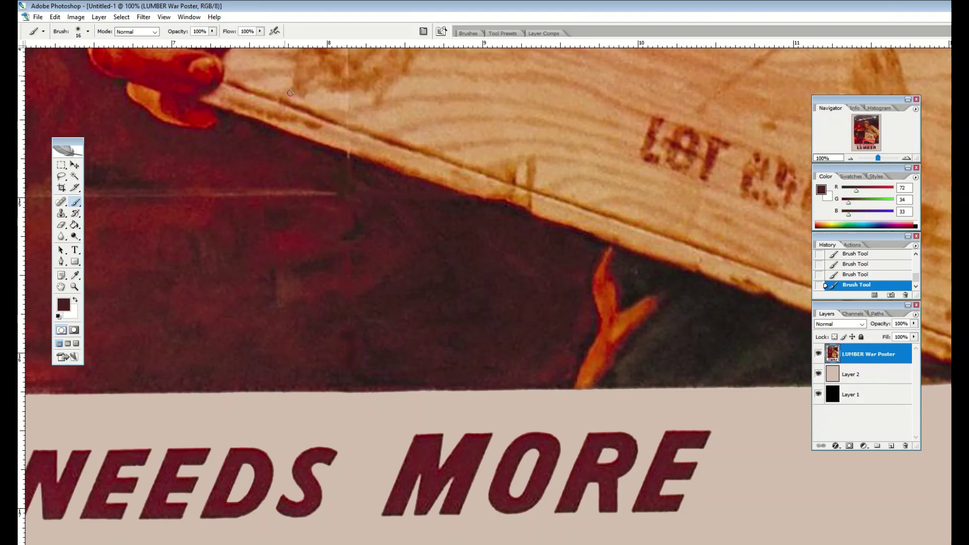
- Sample the dark tone RGB 73, 33, 35 and paint over the artist's signature in the poster's lower-left corner with a 165-pixel soft brush
click(164, 17)
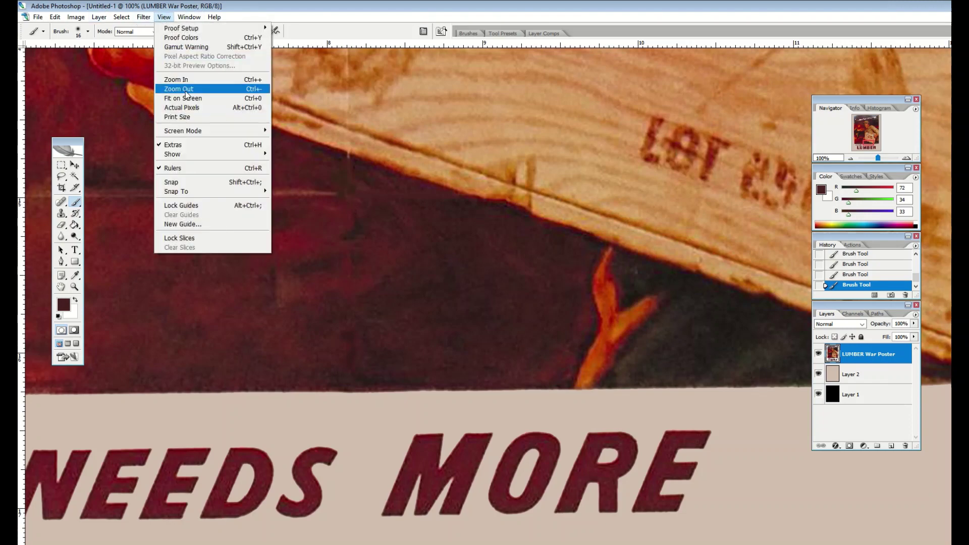
click(184, 98)
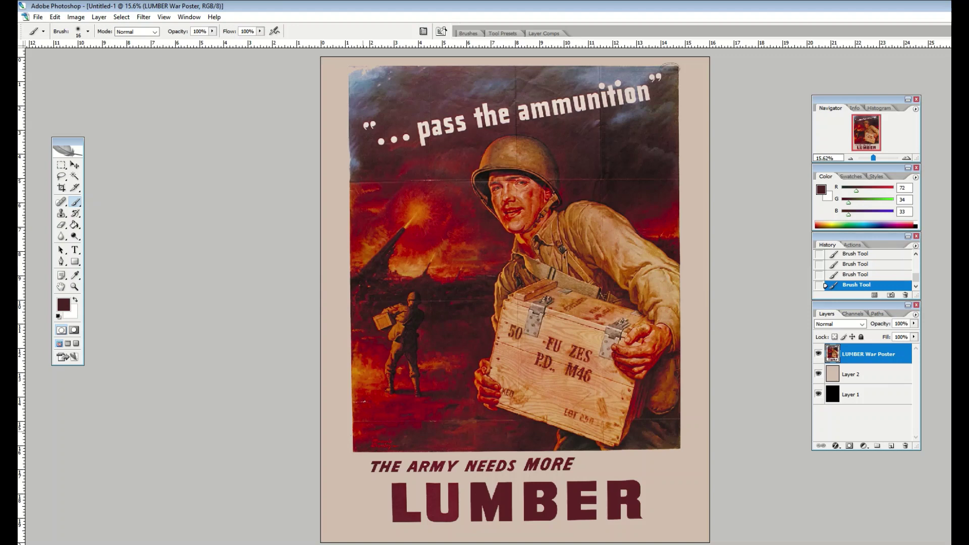
click(182, 18)
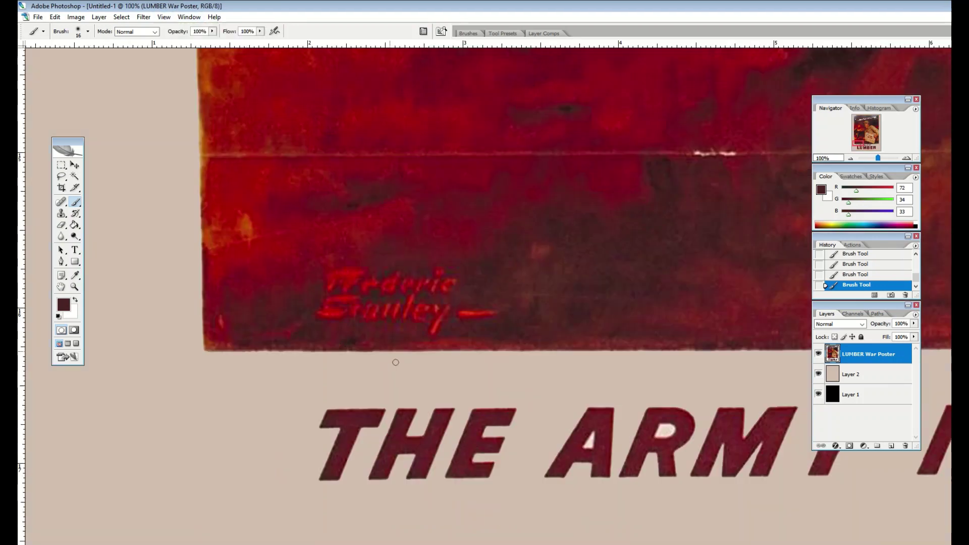
scroll(394, 361, up, 2)
click(75, 275)
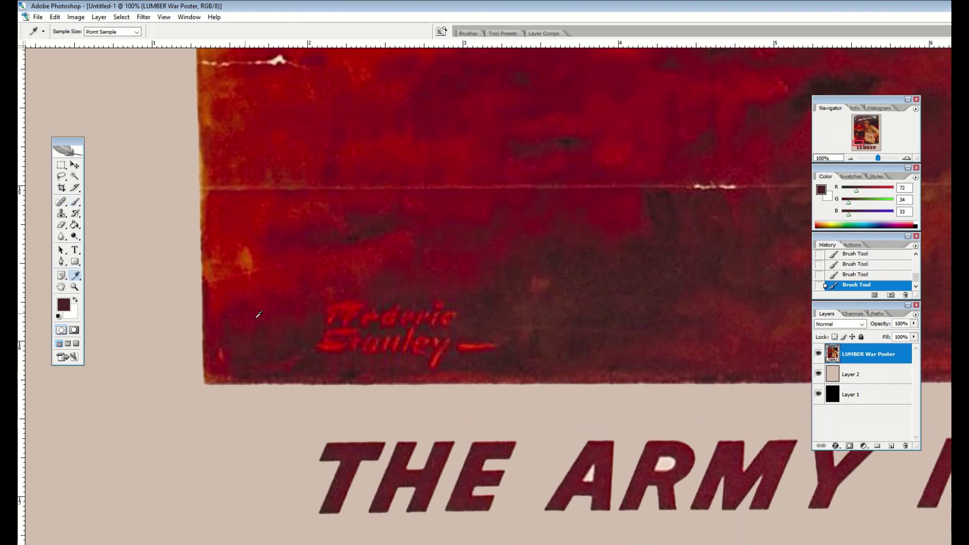
click(76, 202)
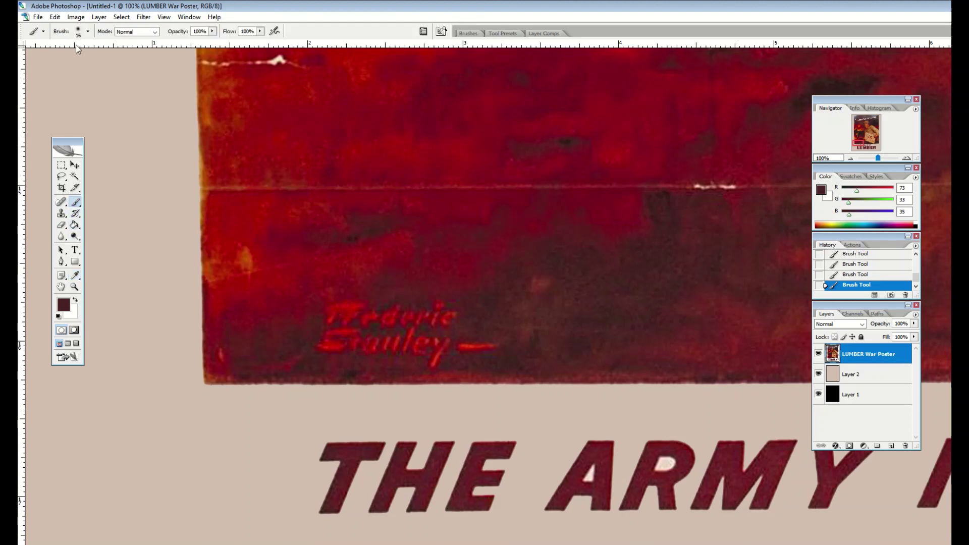
click(88, 31)
click(83, 59)
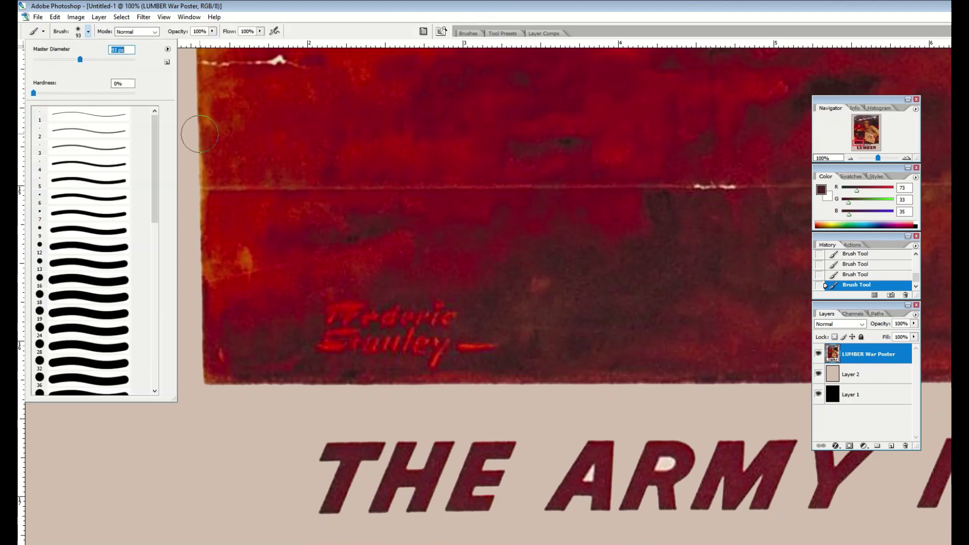
drag(83, 59, 99, 63)
click(356, 317)
mouse_move(356, 316)
mouse_down()
mouse_move(476, 342)
mouse_move(323, 340)
mouse_up()
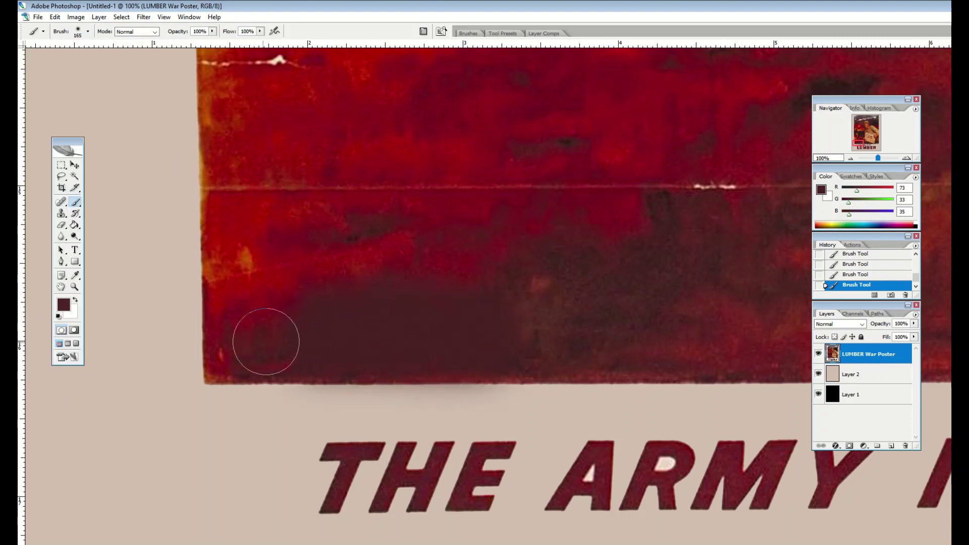
- Sample the dark red RGB 121, 6, 29 and blend it over the painted-out signature area with a 79-pixel brush
click(75, 275)
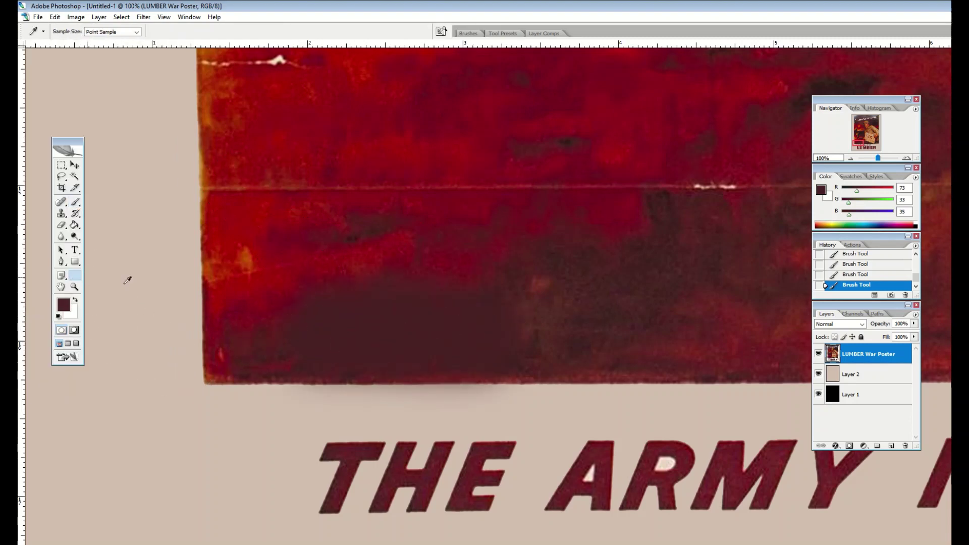
click(279, 302)
click(75, 201)
click(88, 31)
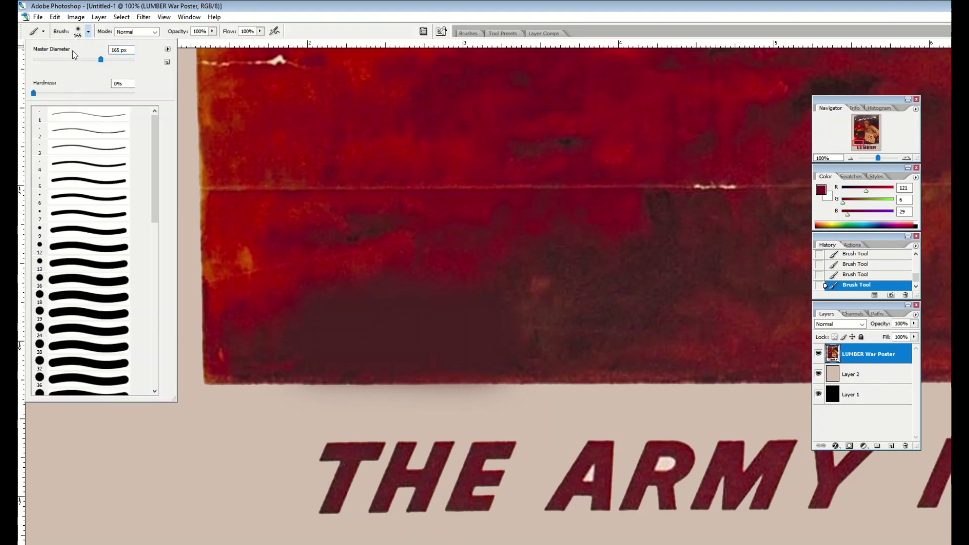
drag(80, 59, 72, 59)
click(319, 316)
drag(314, 318, 459, 338)
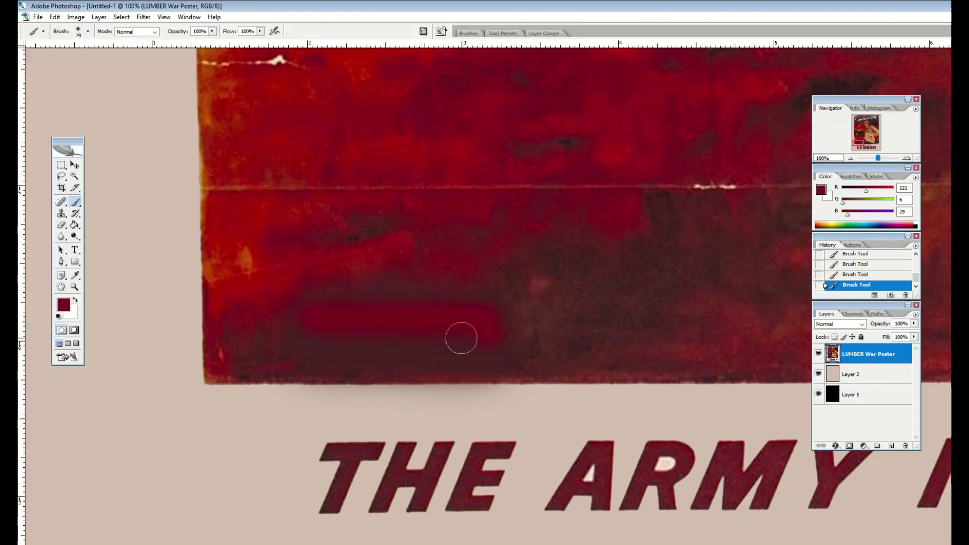
click(548, 341)
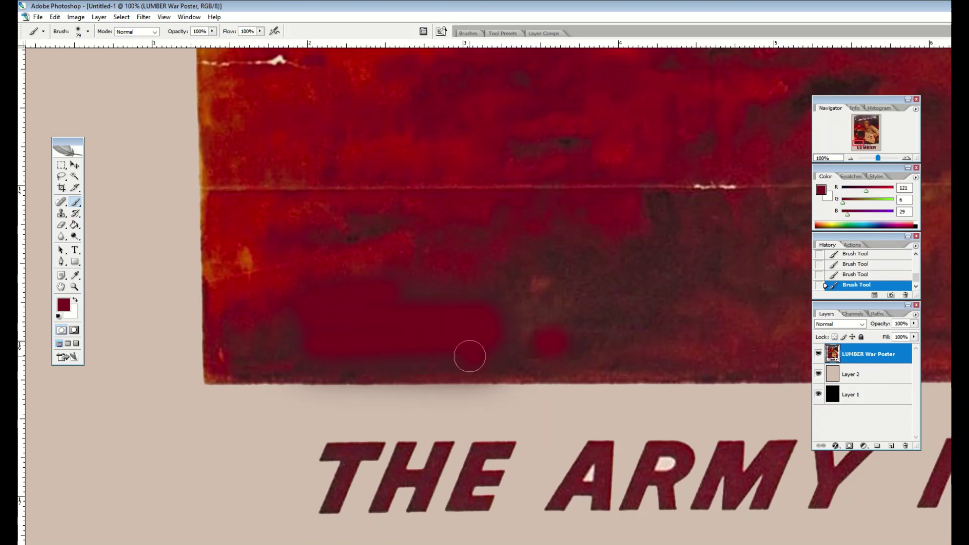
- Sample the brighter red RGB 160, 0, 15 and add highlights over the former signature area with a 65-pixel brush
click(75, 275)
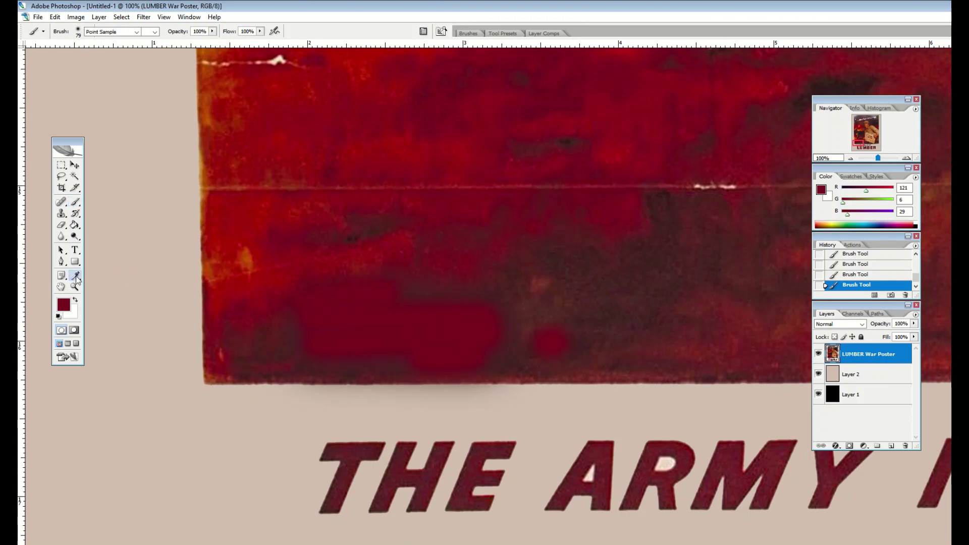
click(242, 228)
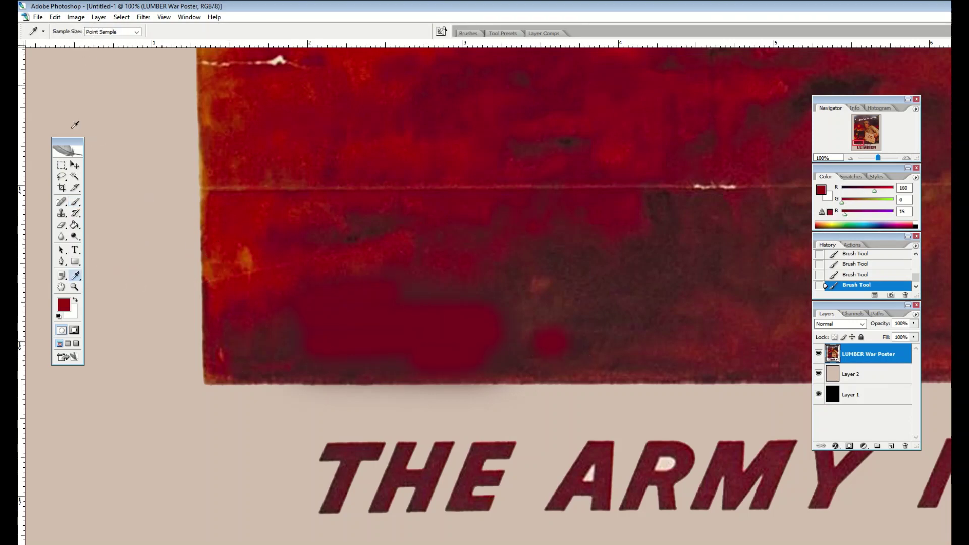
click(76, 202)
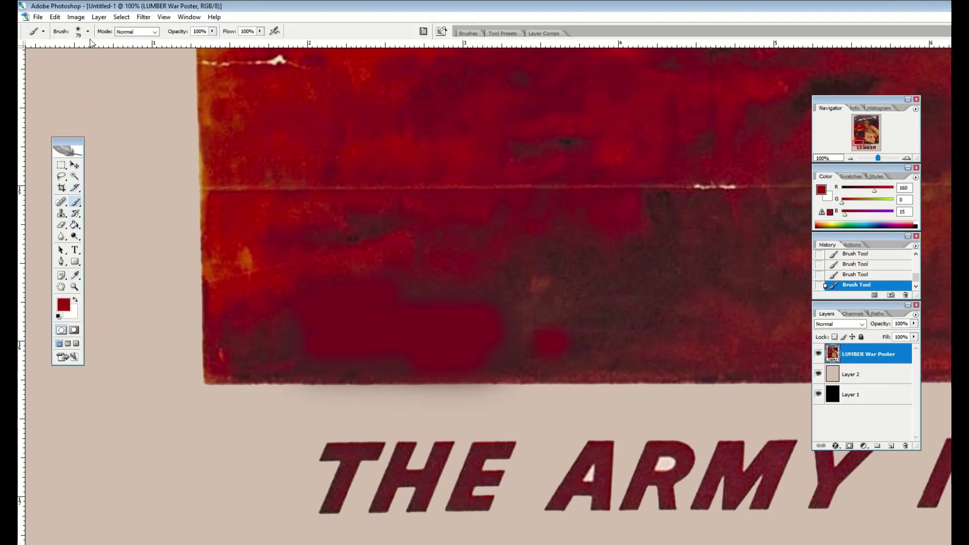
click(88, 31)
drag(67, 61, 64, 61)
click(316, 307)
mouse_move(316, 307)
mouse_down()
mouse_move(489, 326)
mouse_move(328, 343)
mouse_up()
click(422, 302)
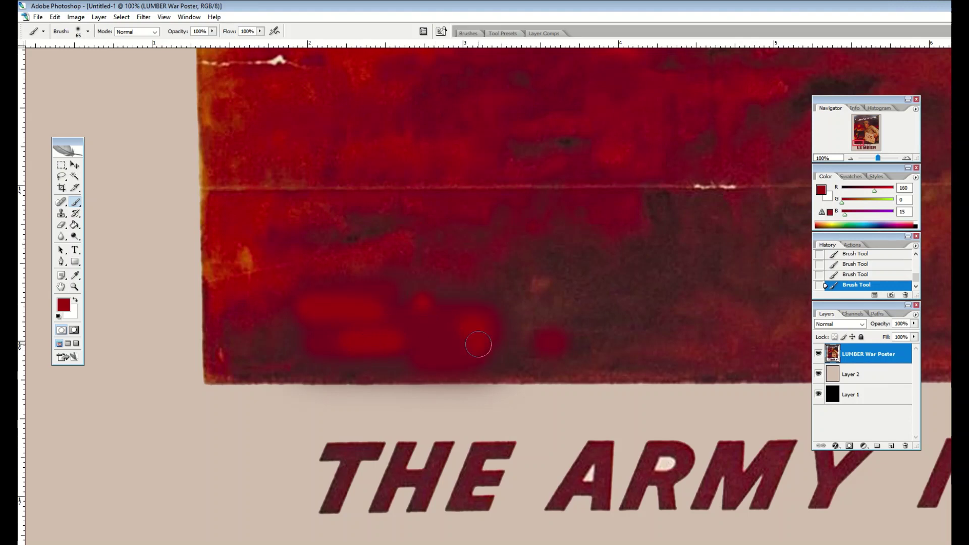
click(437, 351)
- Examine the whole poster at fit-to-screen size, and the repainted lower-left corner at actual pixels
click(165, 18)
click(182, 98)
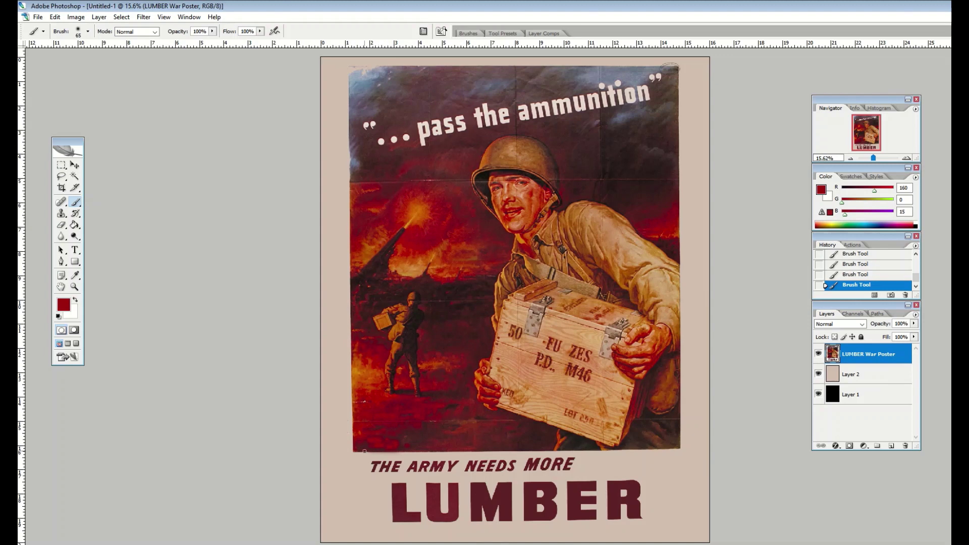
click(164, 17)
click(182, 109)
scroll(271, 167, down, 5)
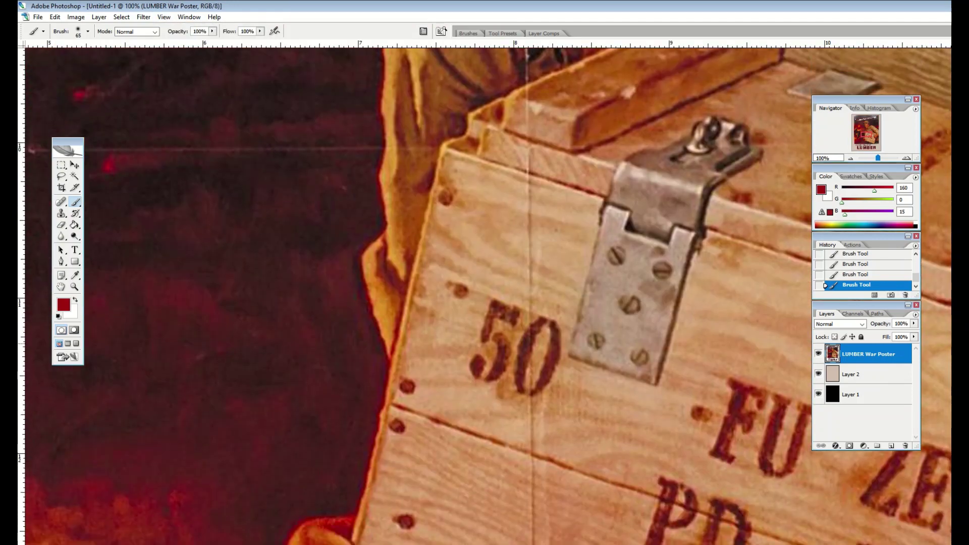
scroll(260, 375, down, 15)
scroll(260, 374, up, 12)
scroll(406, 324, left, 20)
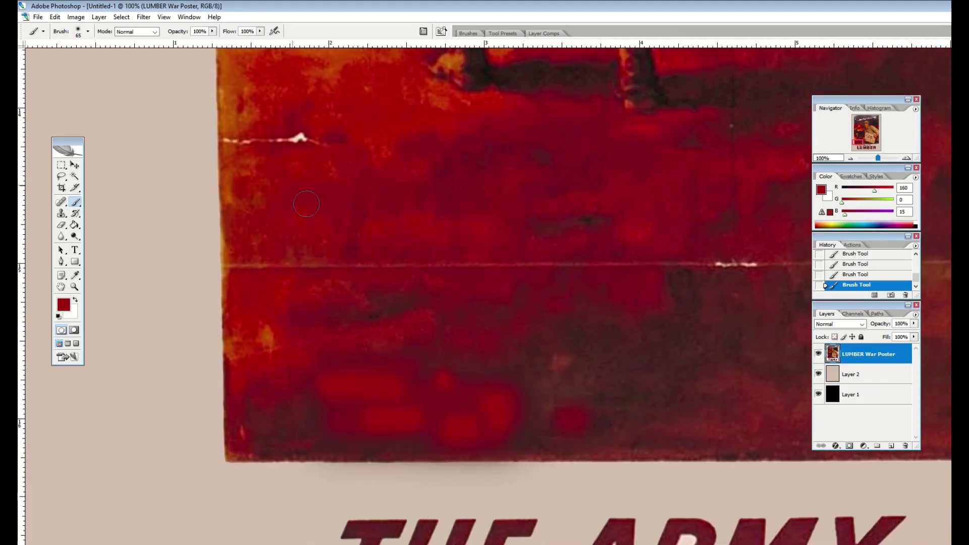
- Try to patch below the horizontal crease with a pasted copy of the red rectangle above it, and delete the pasted layer
click(59, 168)
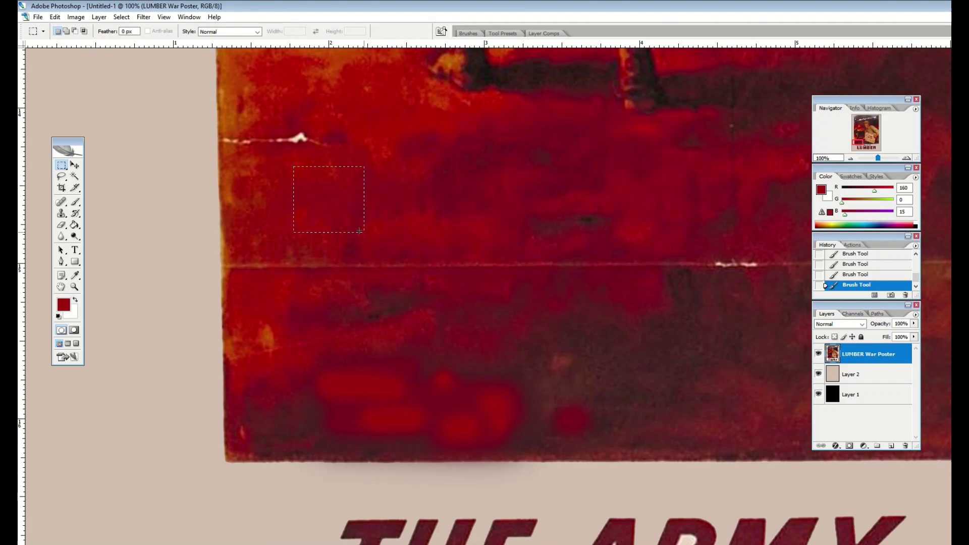
drag(359, 231, 512, 256)
click(55, 17)
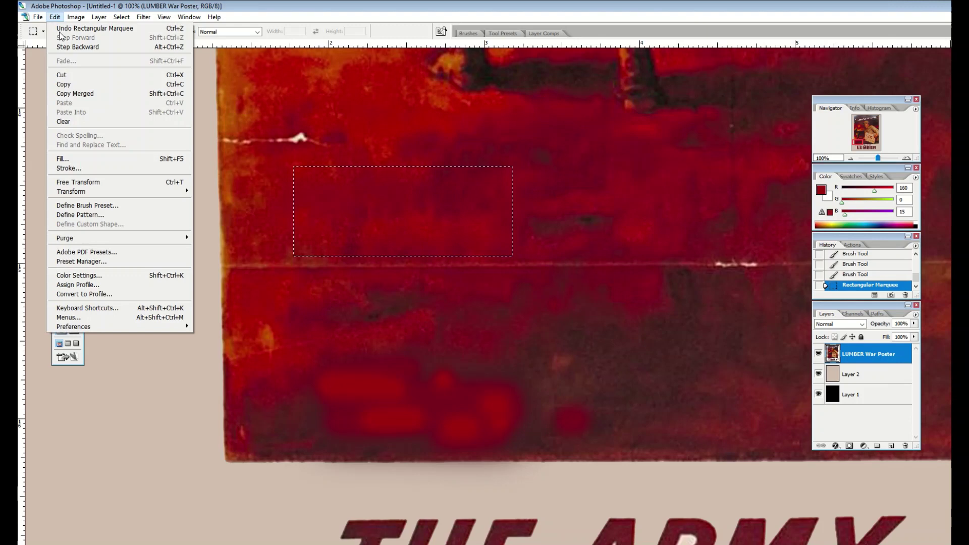
click(74, 84)
click(54, 17)
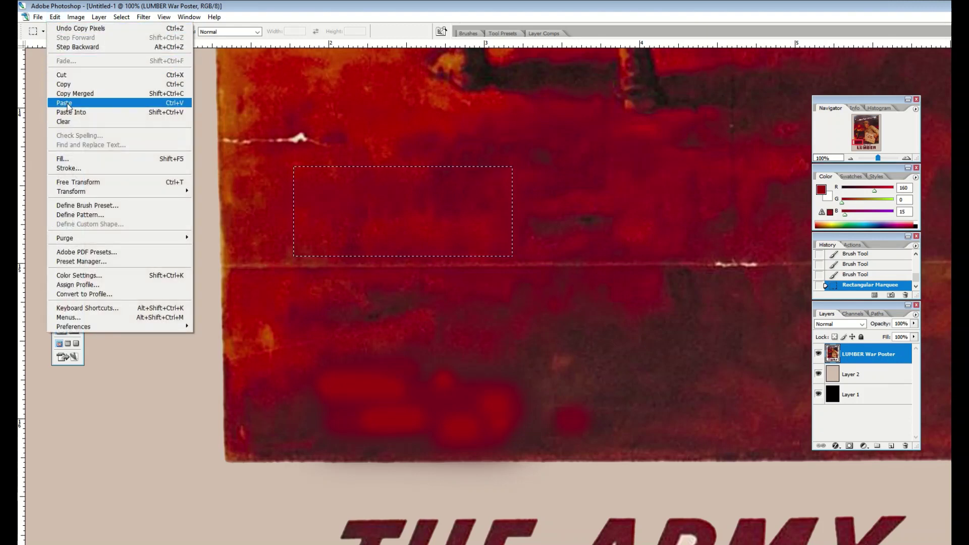
click(67, 103)
click(74, 165)
drag(266, 225, 278, 319)
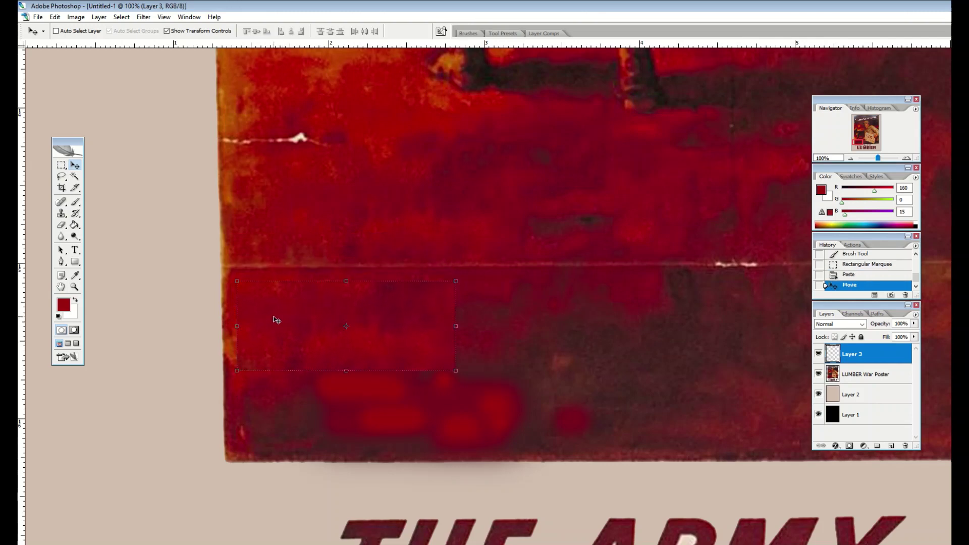
key(Delete)
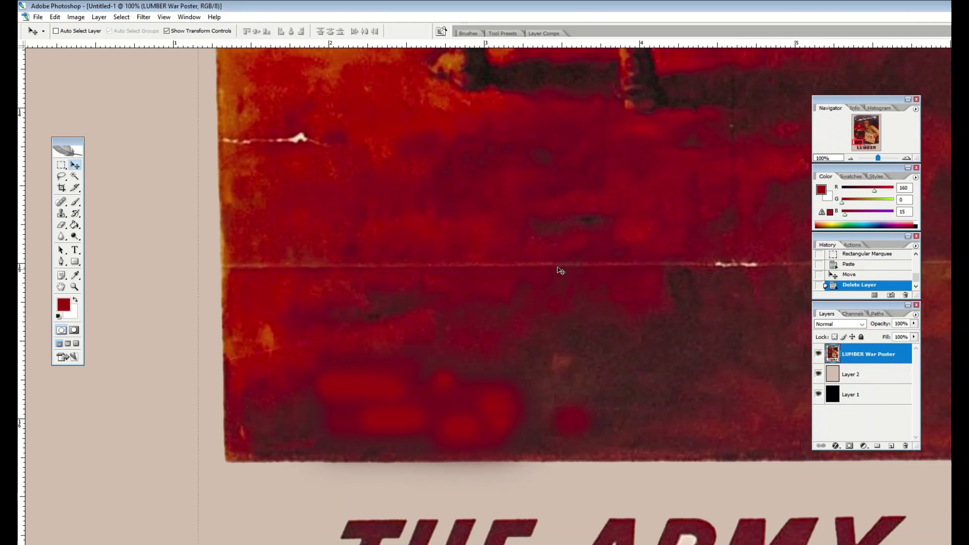
- Copy a thin strip about 2 inches long from just above the horizontal crease and place the pasted copy over the crease's left end
click(61, 166)
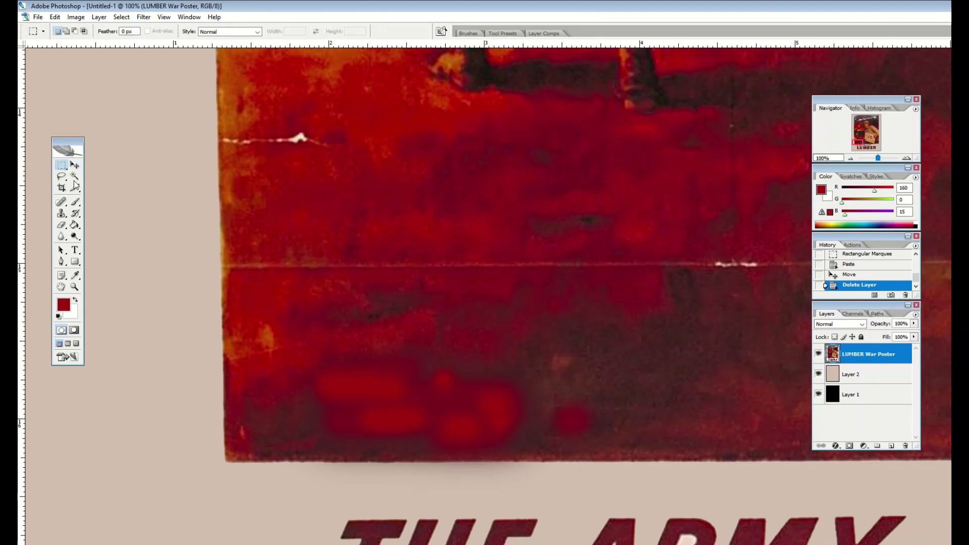
drag(236, 249, 559, 255)
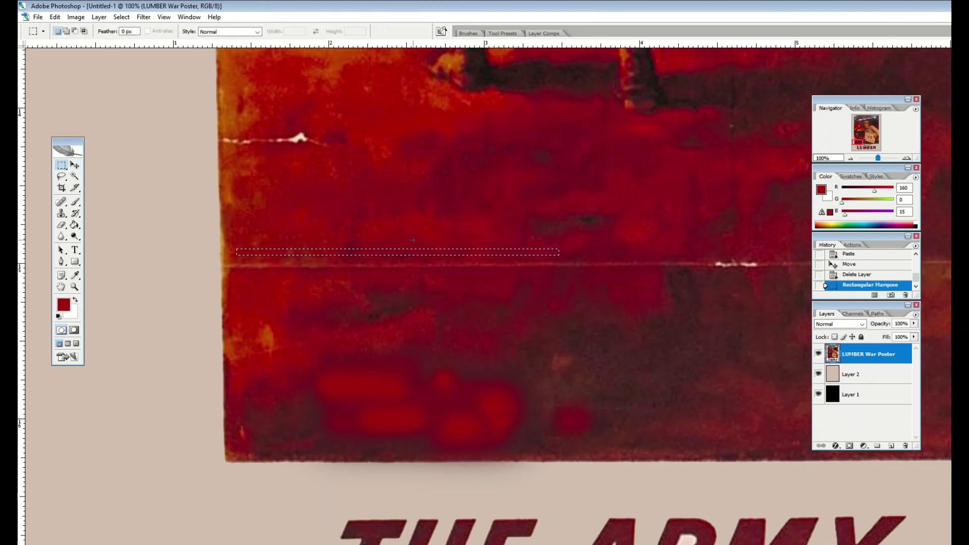
click(54, 17)
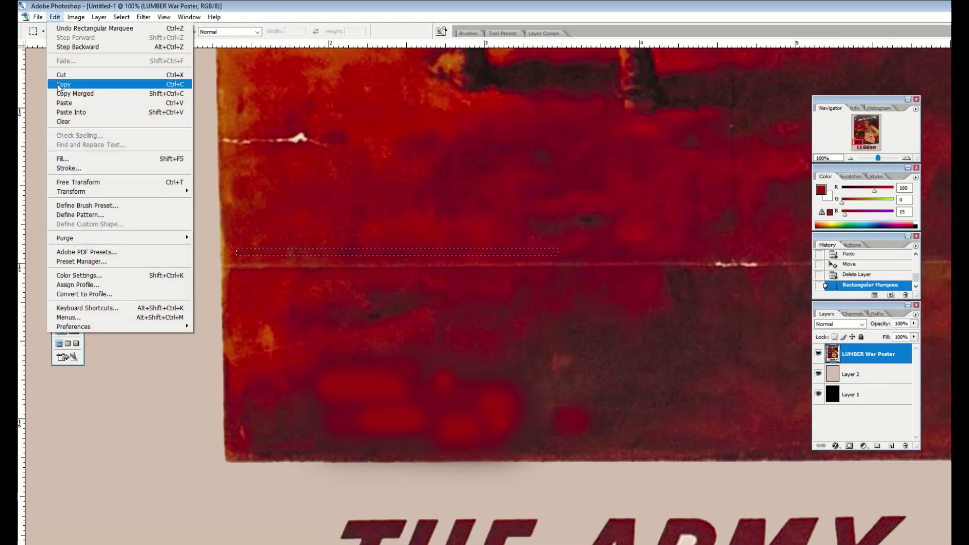
click(64, 84)
click(54, 17)
click(64, 103)
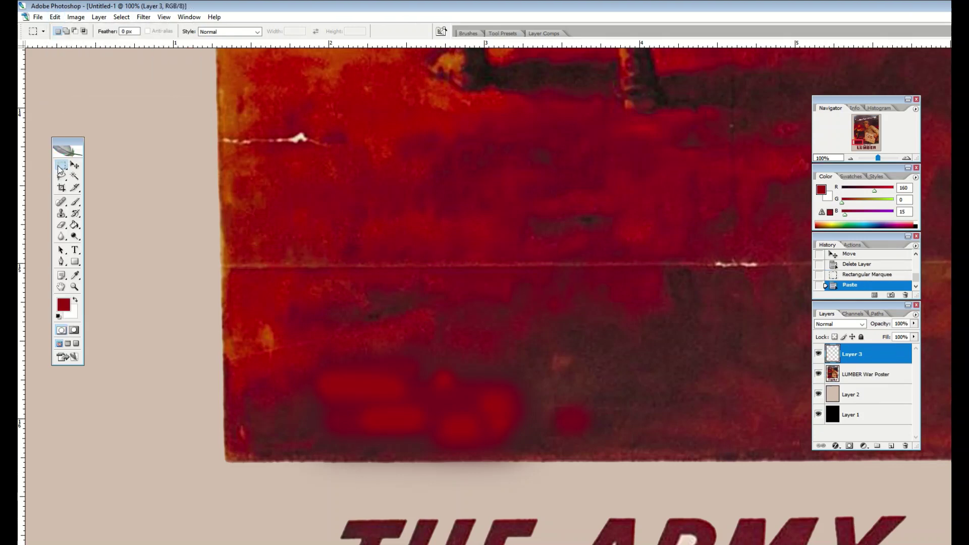
click(75, 165)
drag(399, 185, 388, 191)
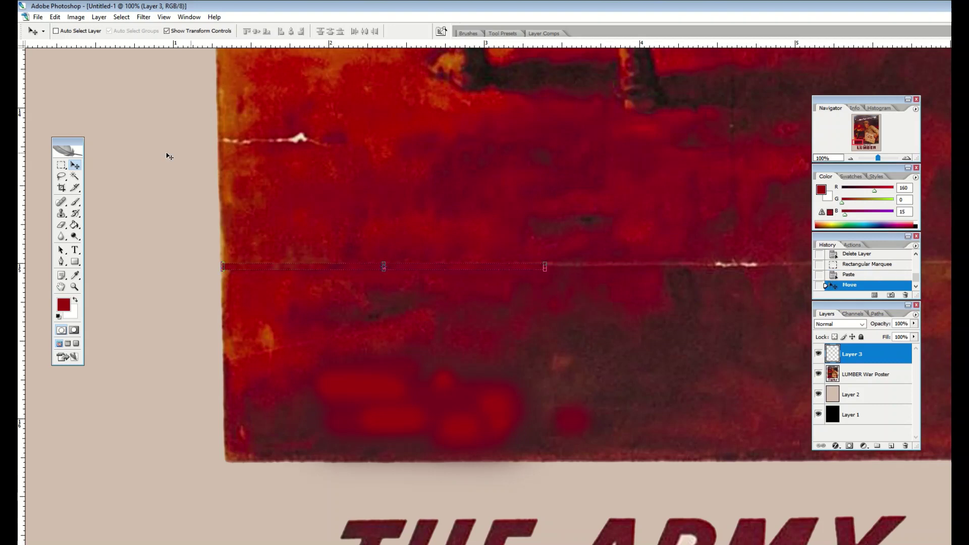
click(71, 165)
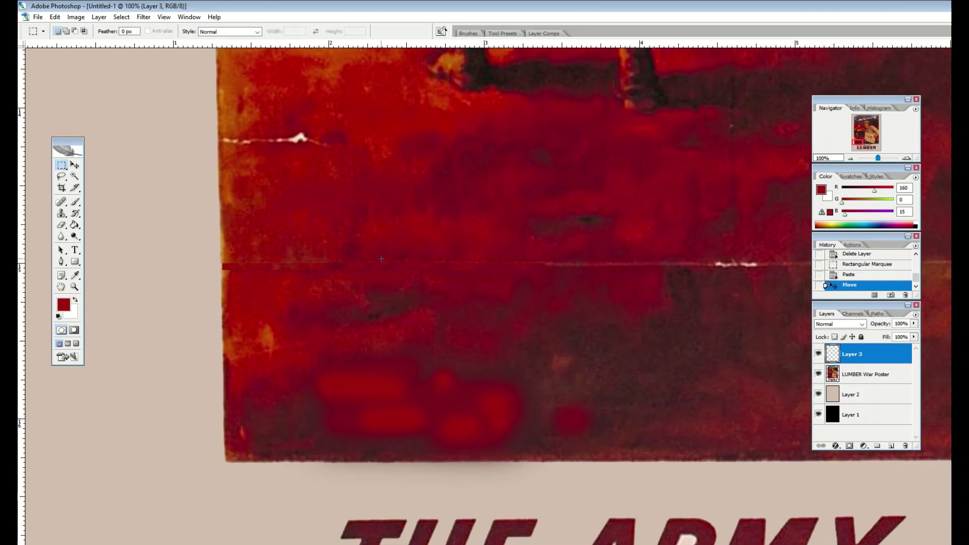
- Add a new layer and place it directly beneath the LUMBER War Poster layer
scroll(220, 227, up, 4)
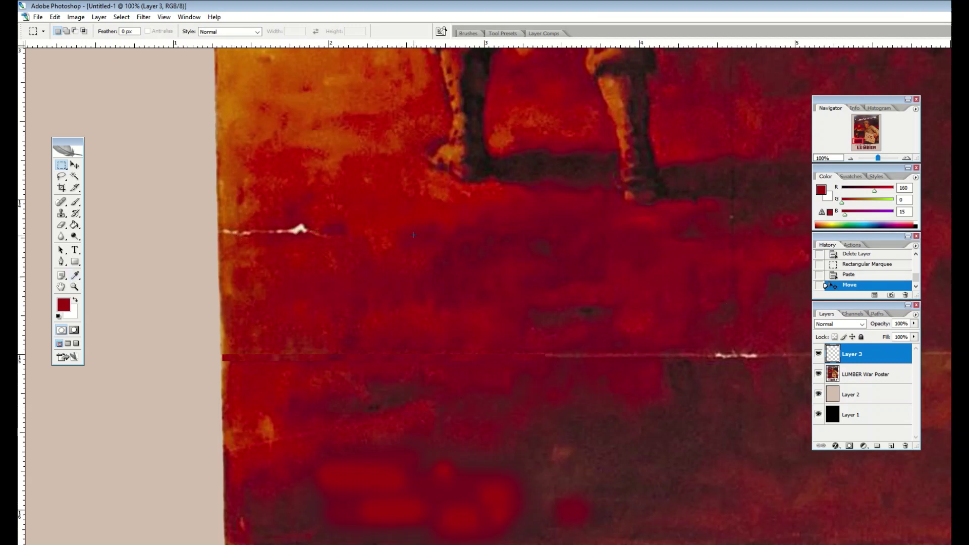
click(858, 376)
click(891, 446)
drag(873, 376, 866, 398)
- Sample RGB 140, 2, 18 and brush along the white tear at the poster's left edge on the new layer with a 65-pixel brush
click(74, 276)
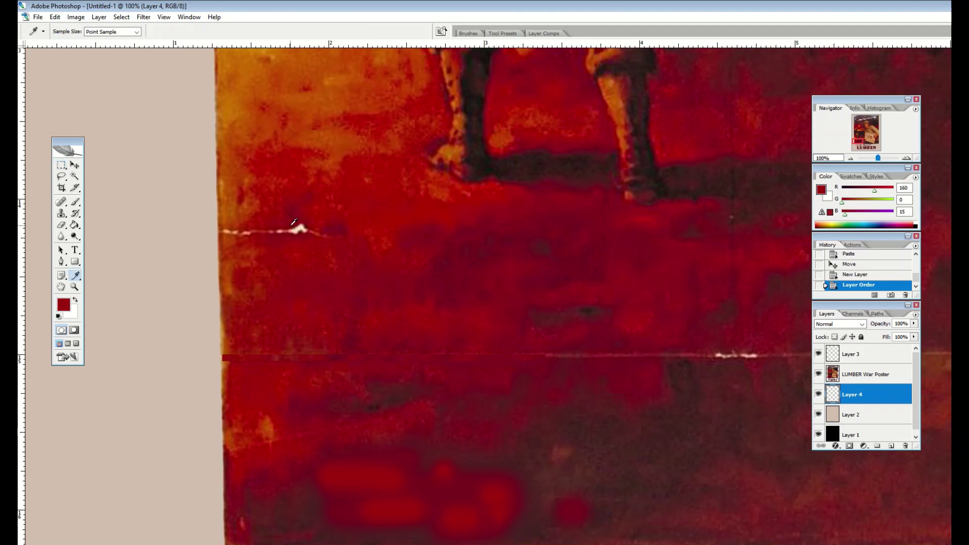
click(330, 216)
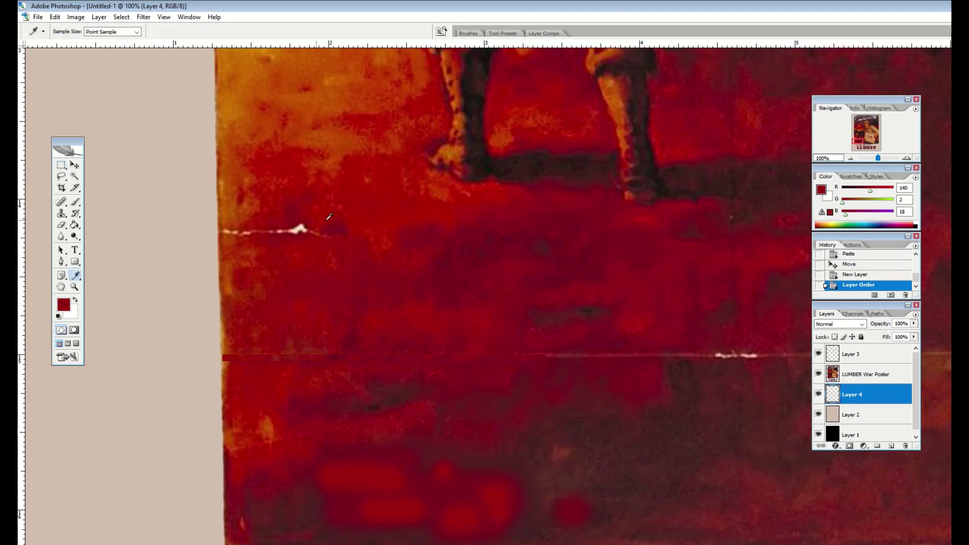
click(75, 225)
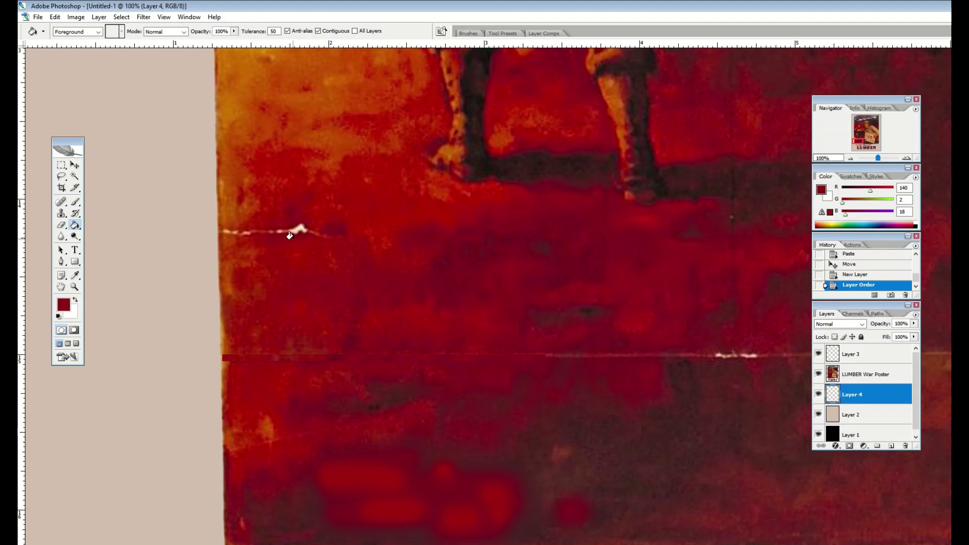
drag(76, 202, 108, 204)
click(210, 235)
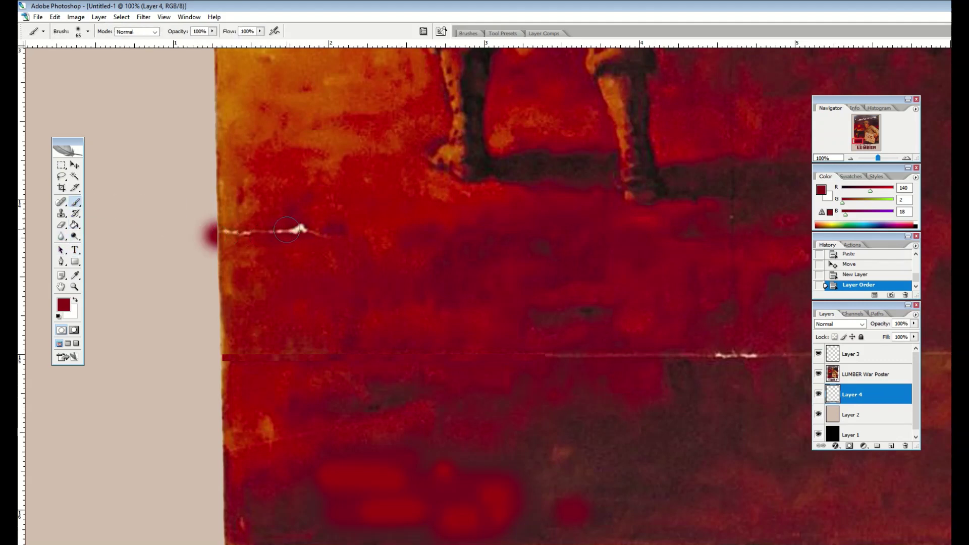
drag(286, 231, 319, 233)
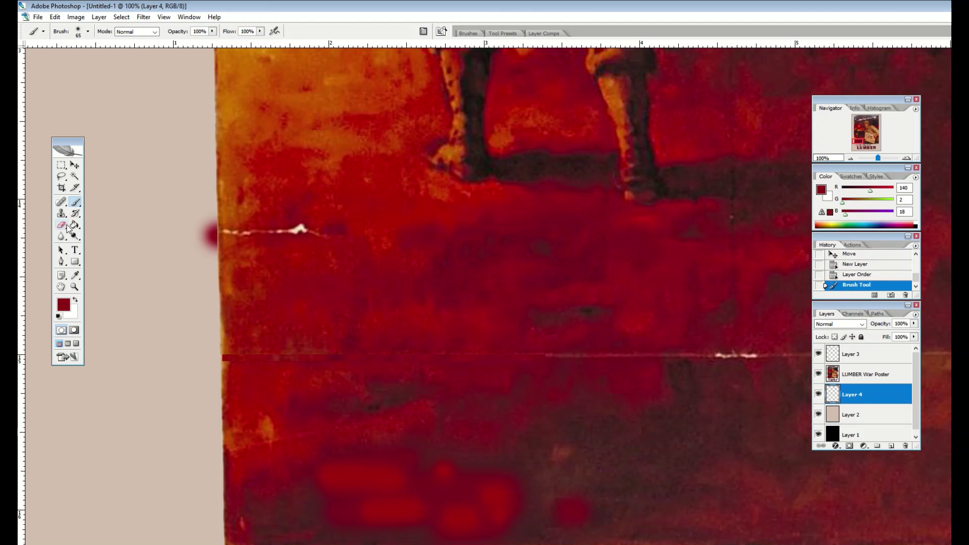
- With the Magic Eraser at tolerance 50, erase the red dab from Layer 4 and the white tear from the LUMBER War Poster layer
drag(62, 225, 93, 245)
click(92, 245)
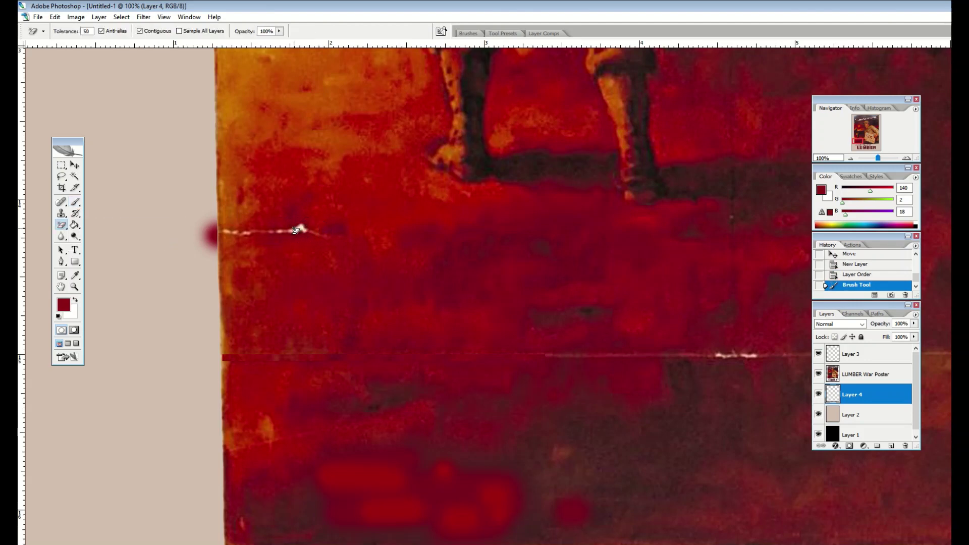
click(209, 236)
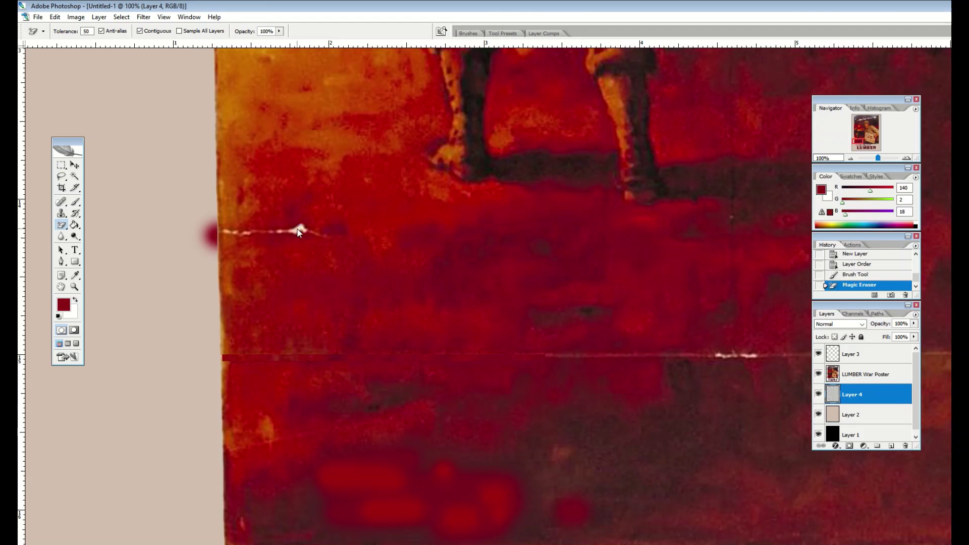
click(866, 378)
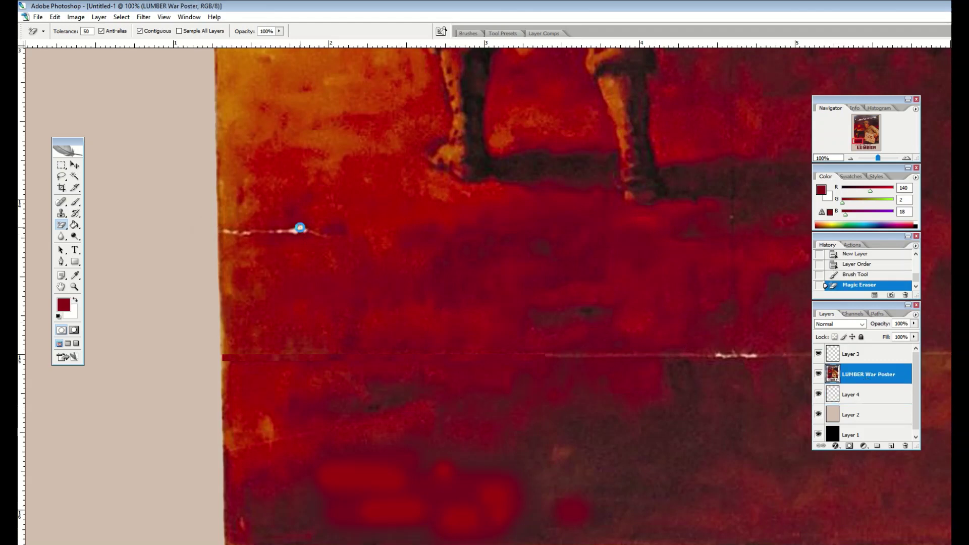
click(293, 232)
- Brush dark red RGB 140, 2, 18 behind the erased gap on Layer 4 and across the remaining white tear on the LUMBER War Poster layer
click(75, 201)
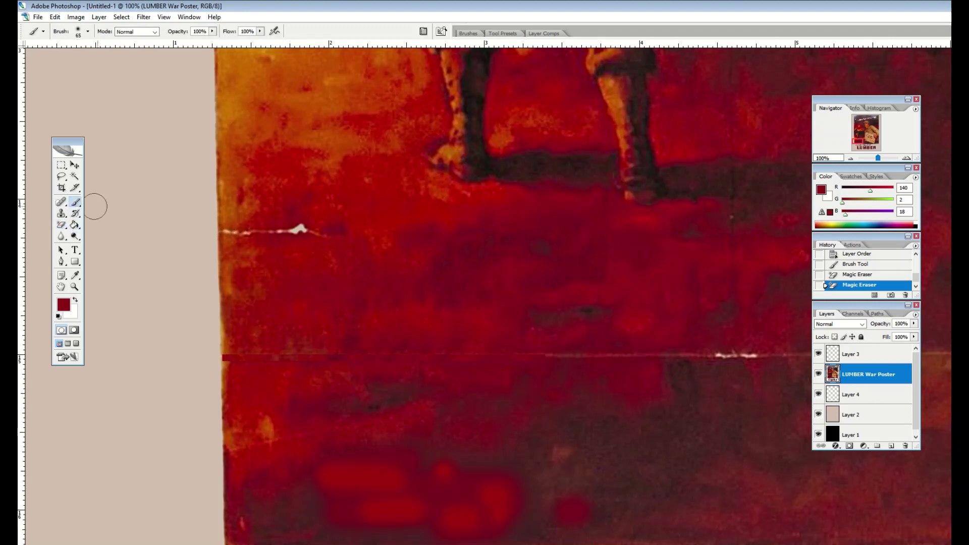
click(851, 397)
click(299, 230)
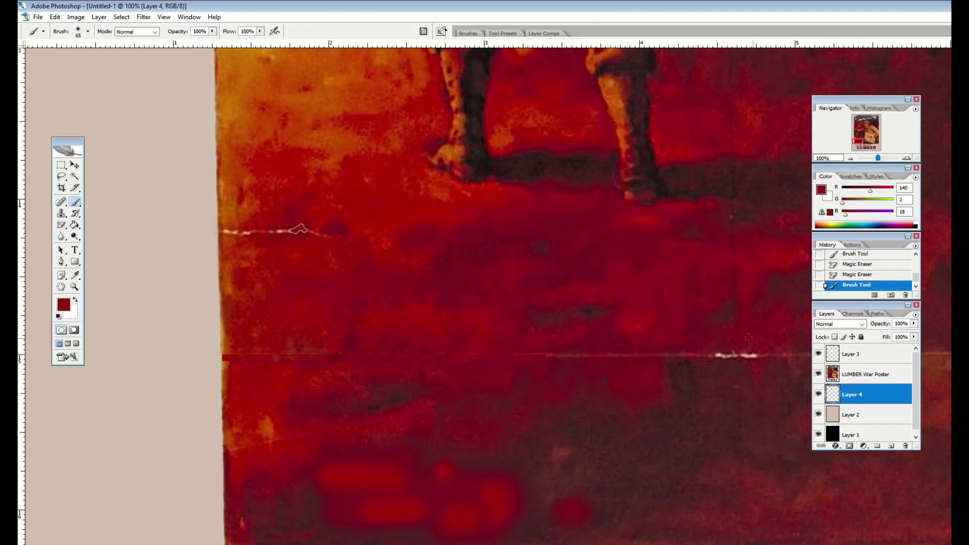
click(857, 375)
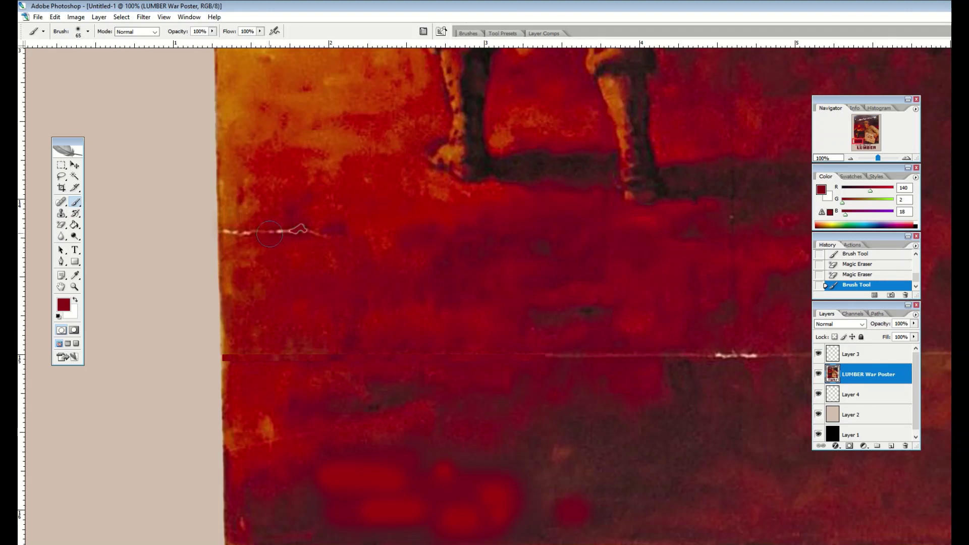
drag(222, 231, 335, 233)
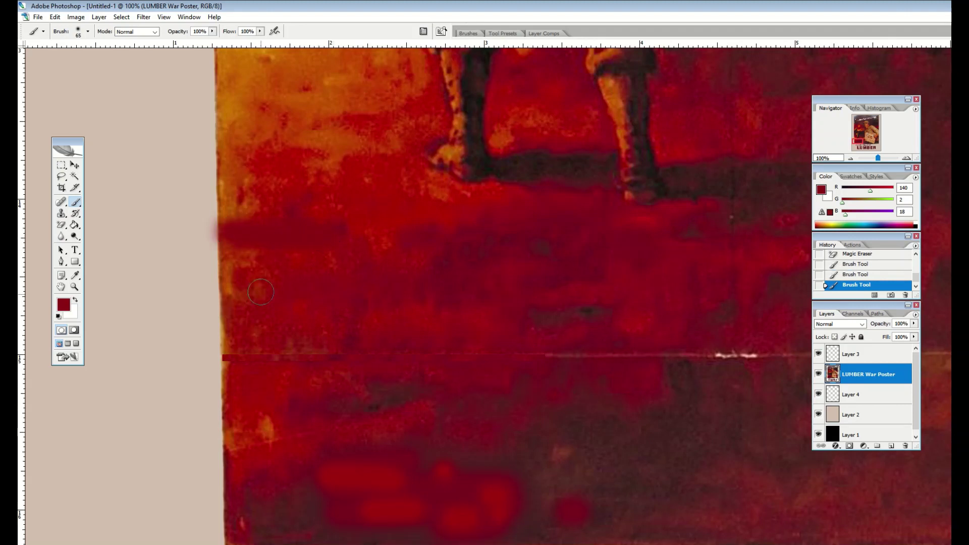
- Try a 65-pixel brush stroke at 100% hardness on the orange area beside the small soldier's legs, and undo the stroke
scroll(261, 285, up, 1)
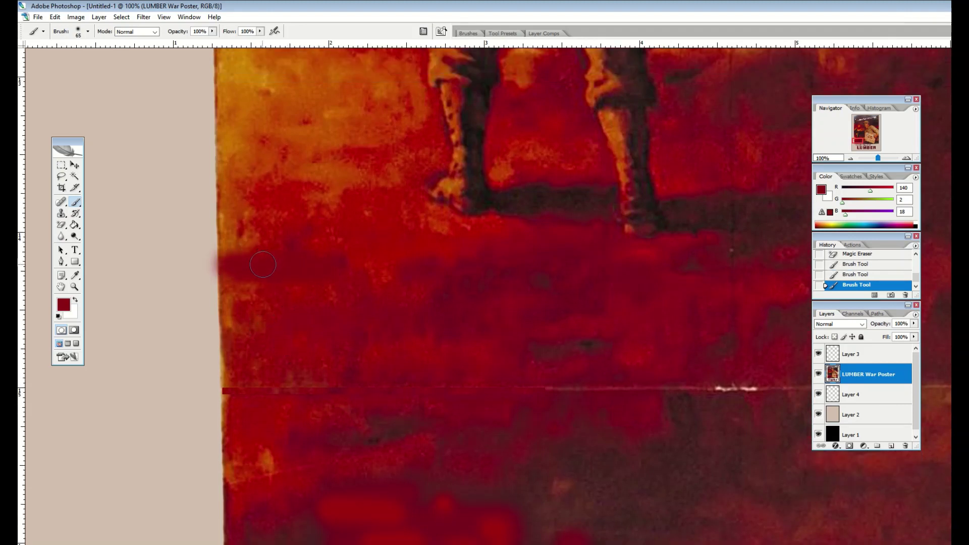
scroll(263, 265, up, 1)
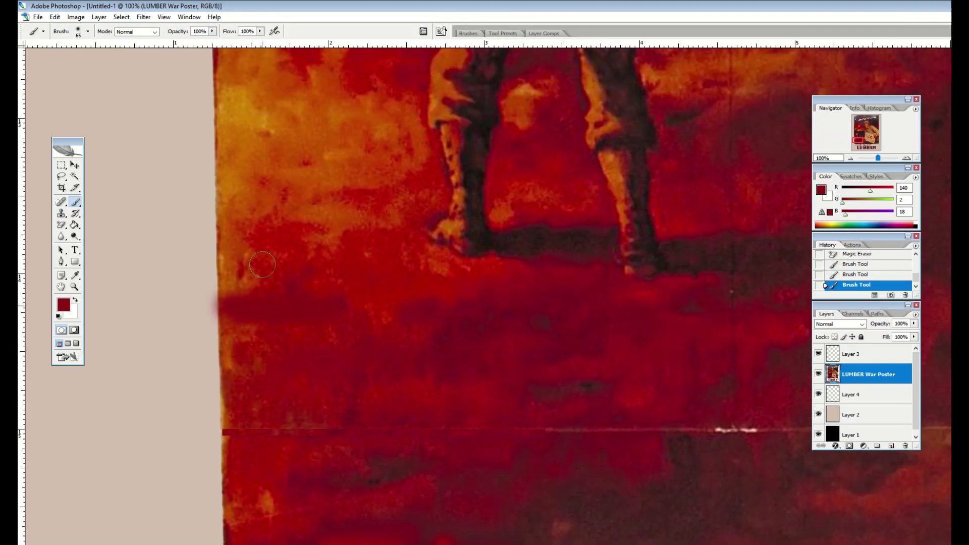
click(88, 31)
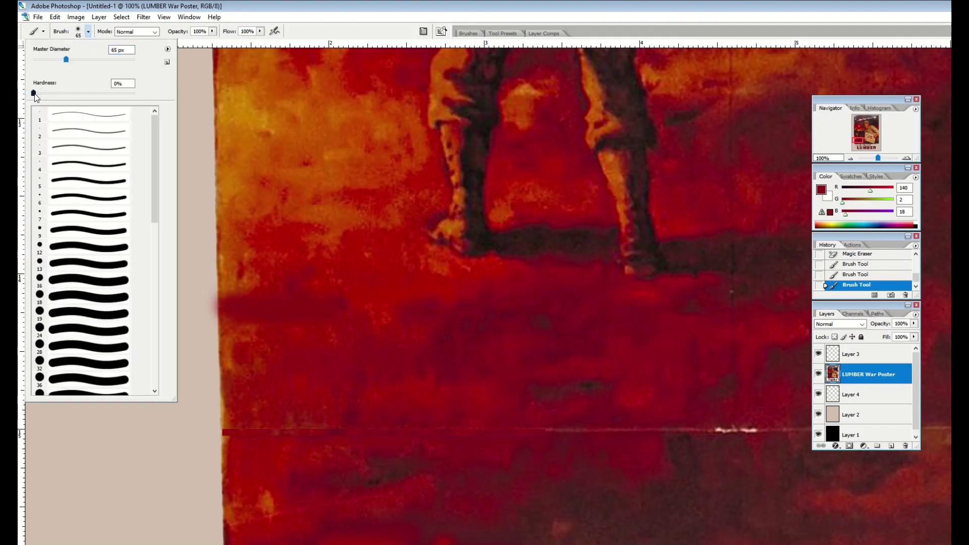
drag(34, 94, 134, 94)
drag(267, 166, 334, 168)
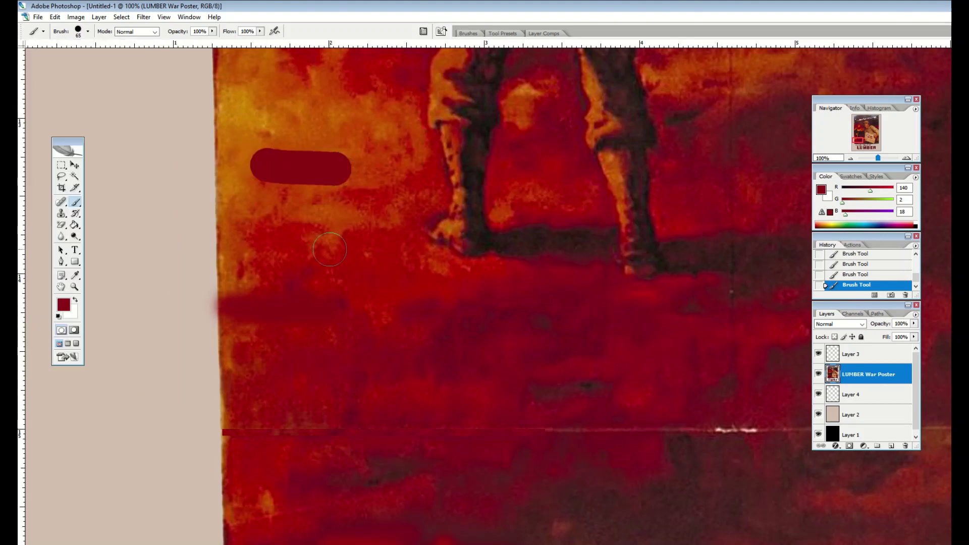
click(55, 17)
click(65, 26)
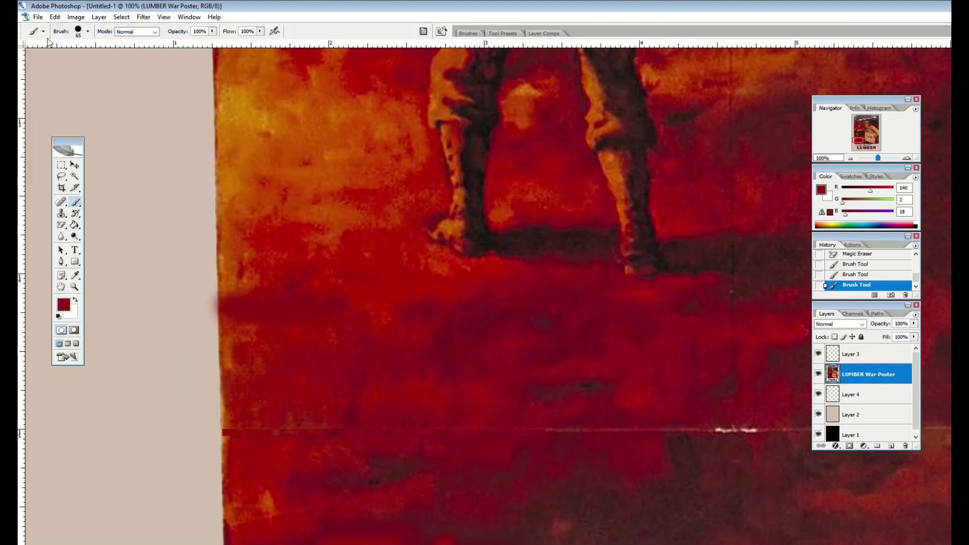
- Return the 65-pixel brush to a soft edge and paint dark red strokes over the orange area beside the small soldier's legs
click(87, 31)
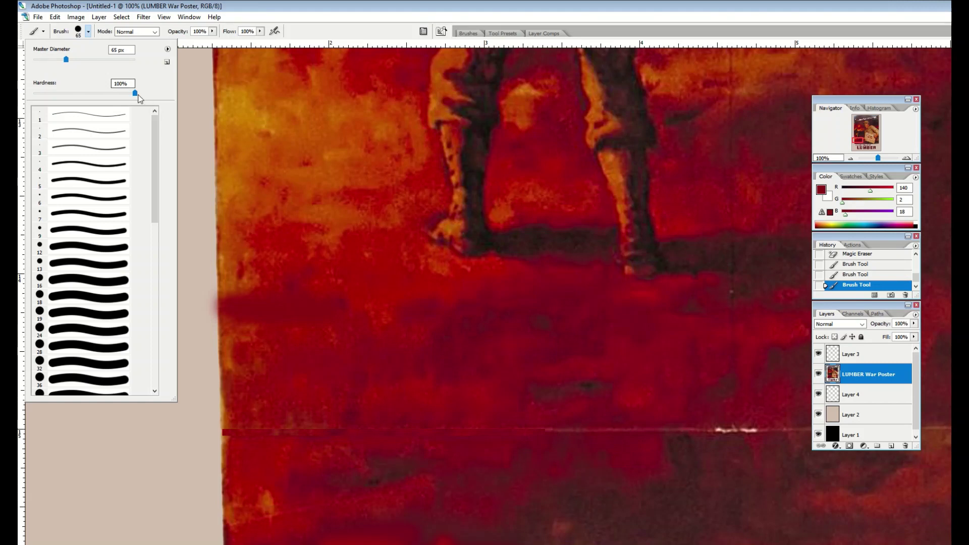
drag(285, 161, 357, 180)
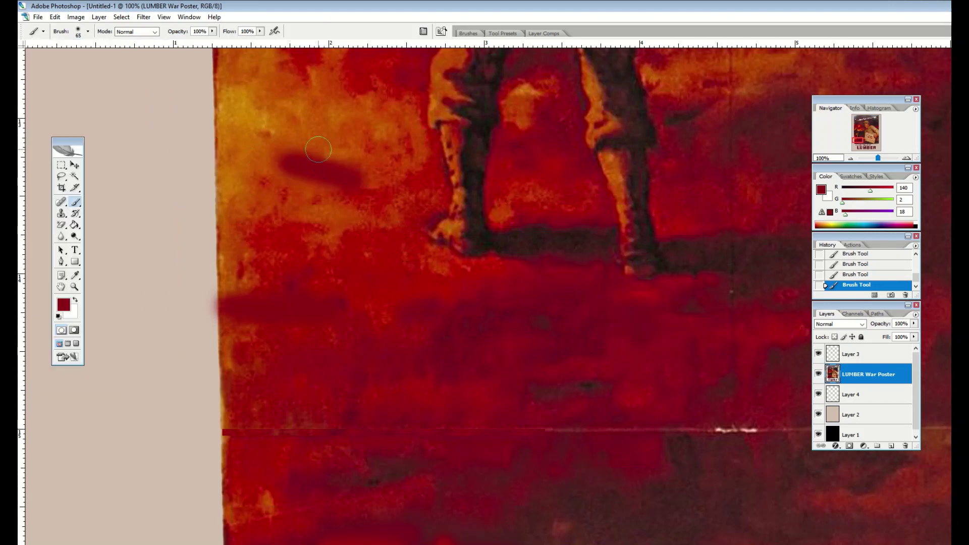
drag(316, 147, 306, 143)
drag(253, 126, 252, 147)
drag(251, 209, 248, 255)
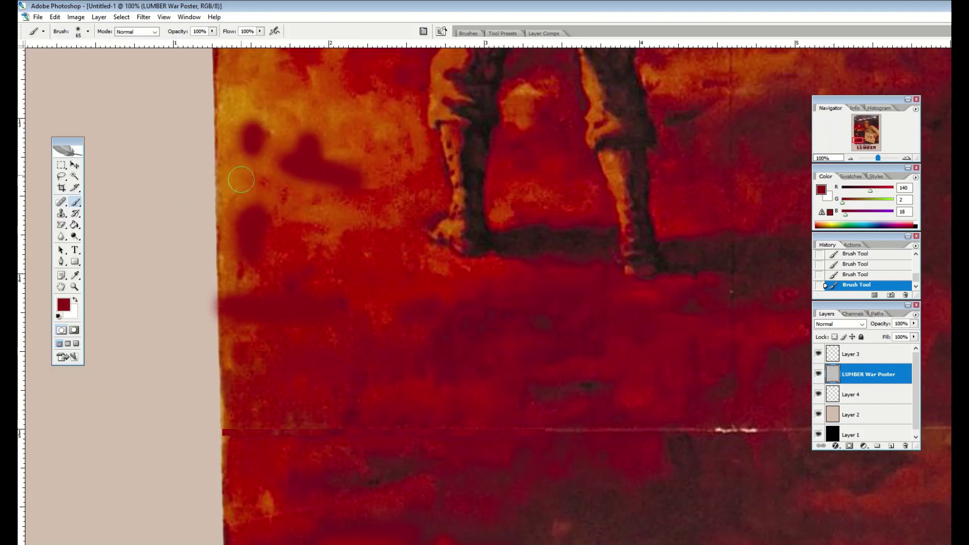
mouse_move(242, 179)
mouse_down()
mouse_move(252, 83)
mouse_move(302, 149)
mouse_up()
drag(278, 189, 354, 212)
drag(338, 108, 309, 279)
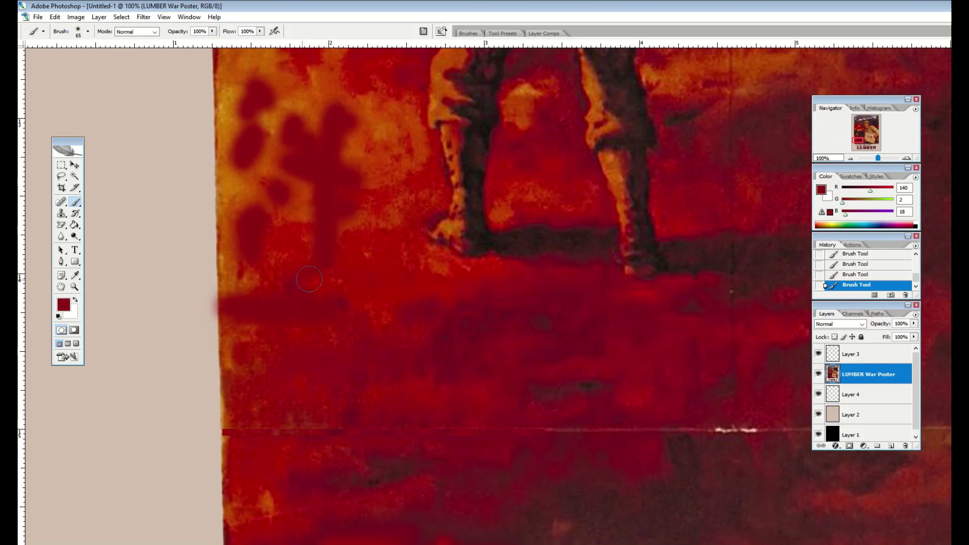
scroll(309, 280, up, 5)
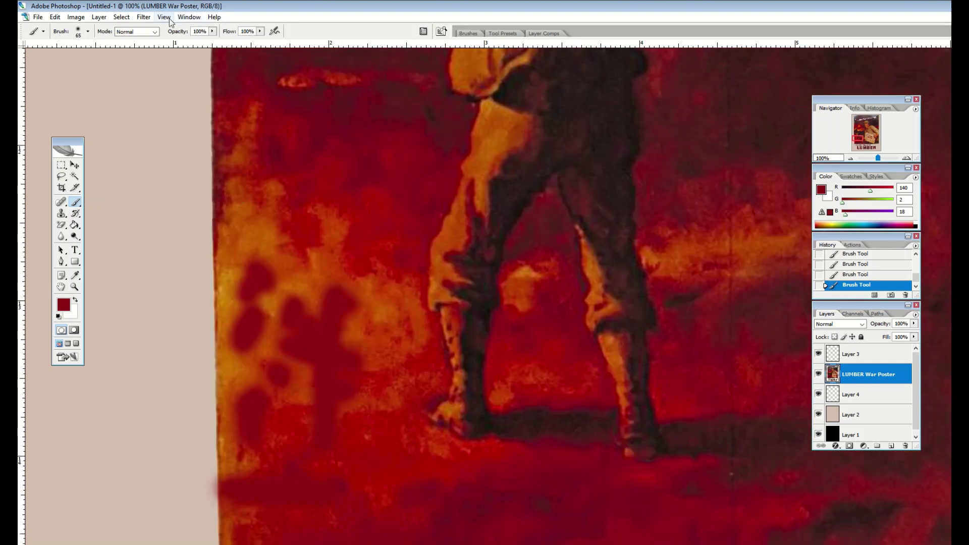
click(164, 17)
click(165, 96)
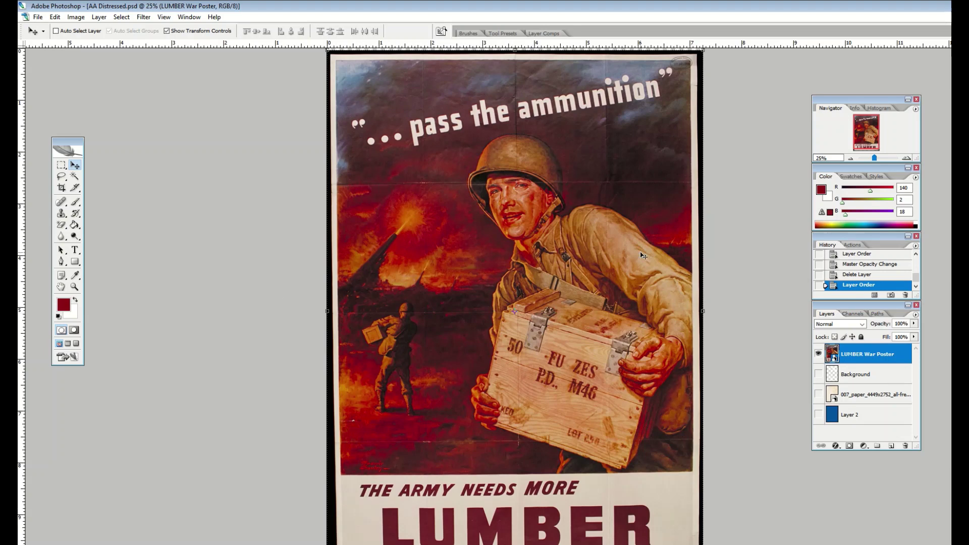
- In AA Distressed.psd, hide the poster and view the paper texture alone, beneath the Background scratches, and the scratches over the blue layer
click(818, 354)
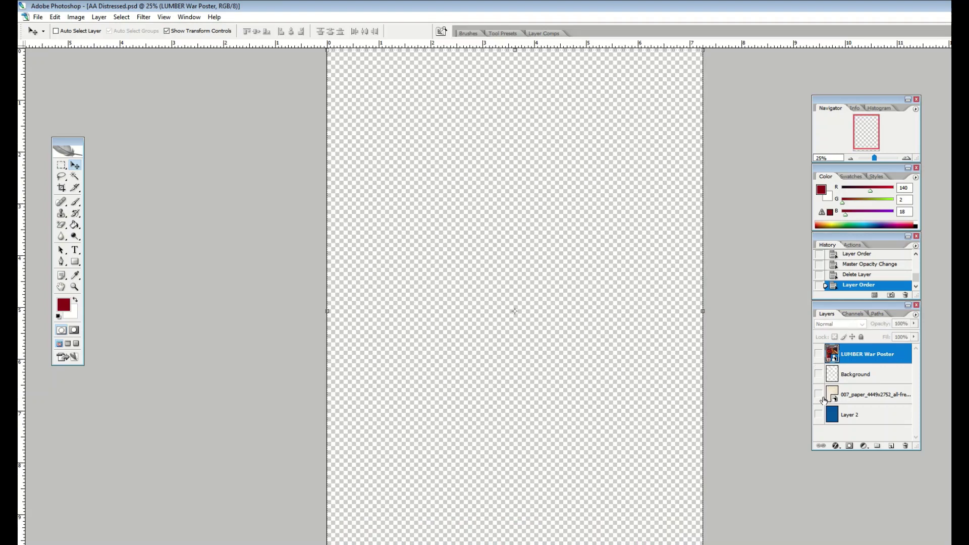
click(819, 396)
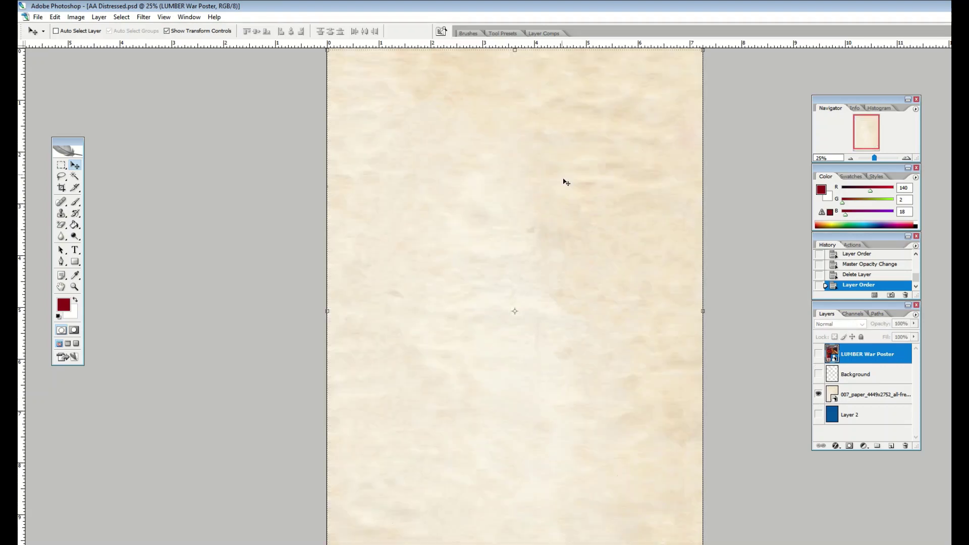
click(819, 375)
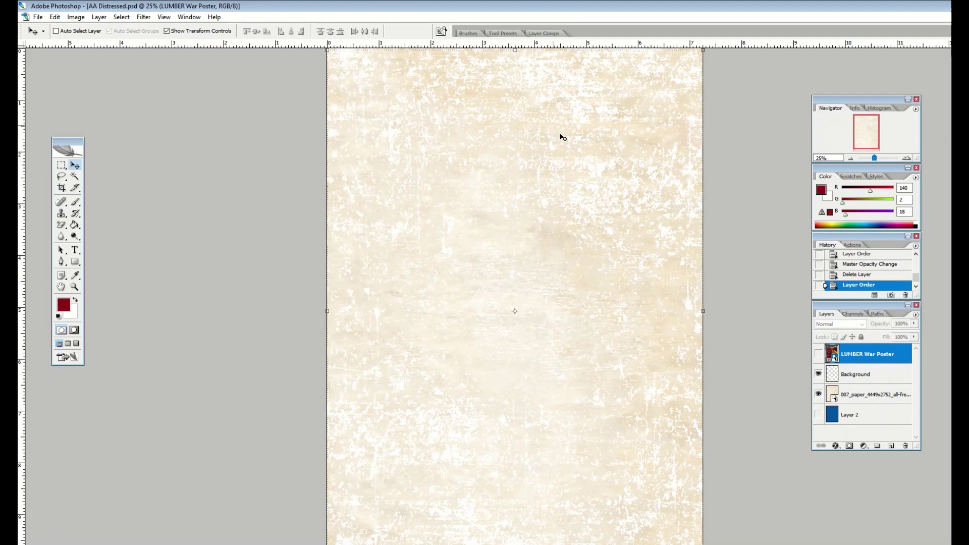
click(819, 394)
click(818, 414)
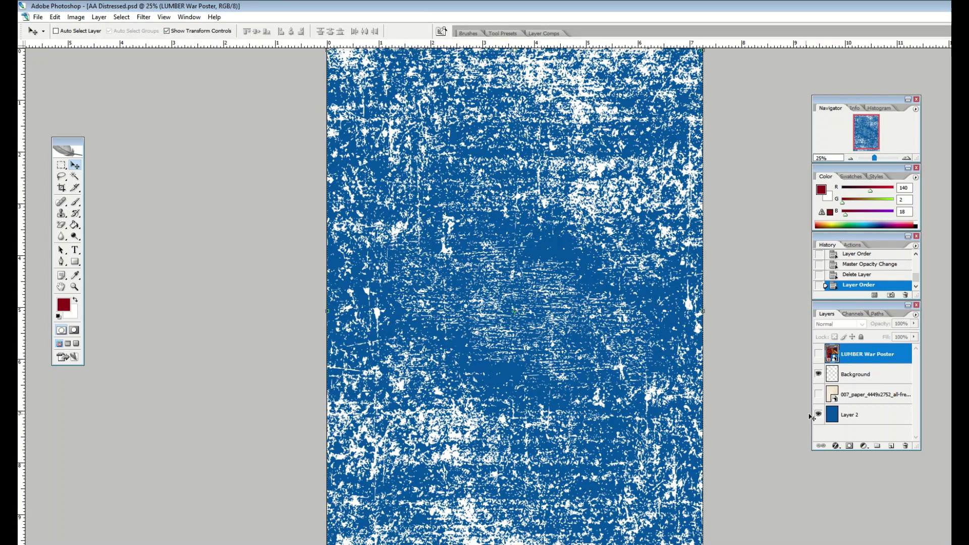
- Compare the Background scratches against the paper texture, the blue fill and transparency, leaving only the Background layer shown
click(826, 398)
click(819, 394)
click(819, 414)
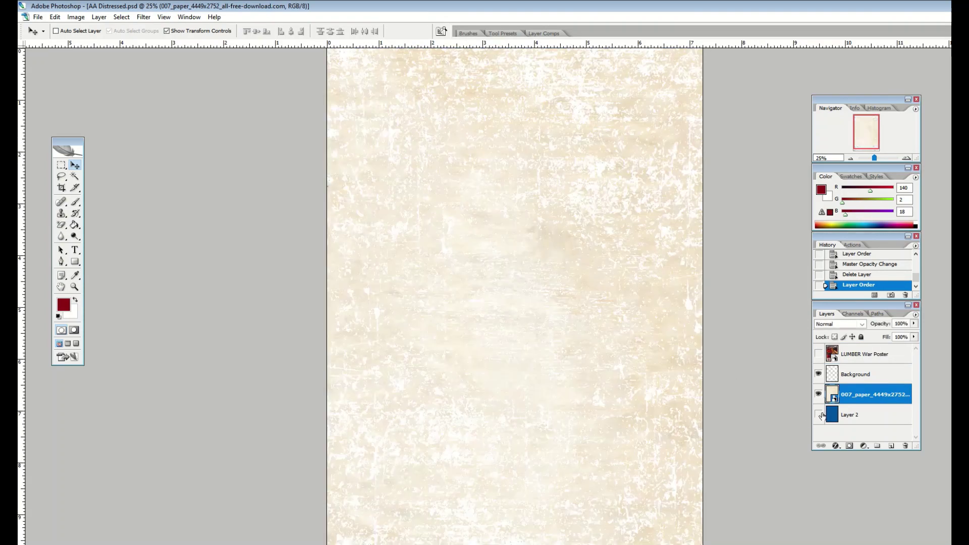
click(819, 394)
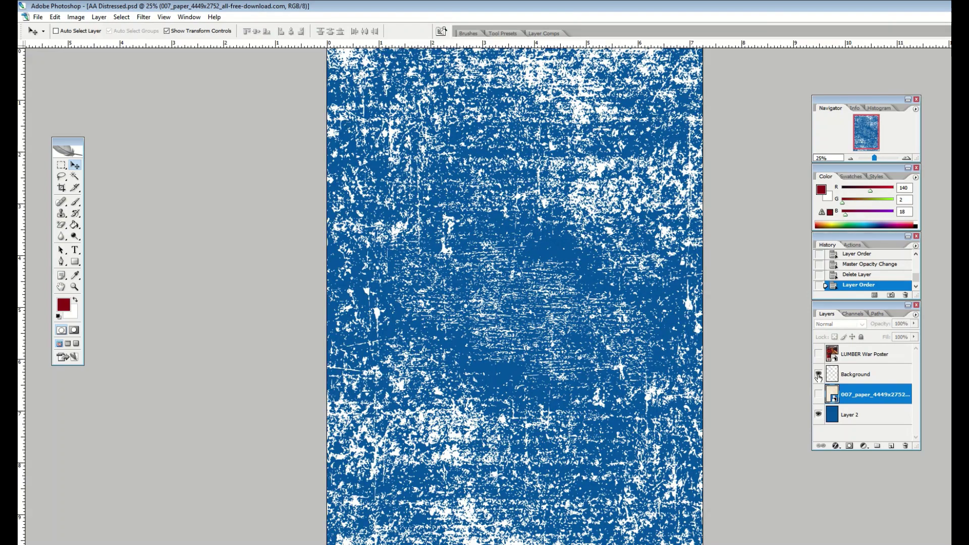
click(819, 374)
click(819, 414)
click(819, 375)
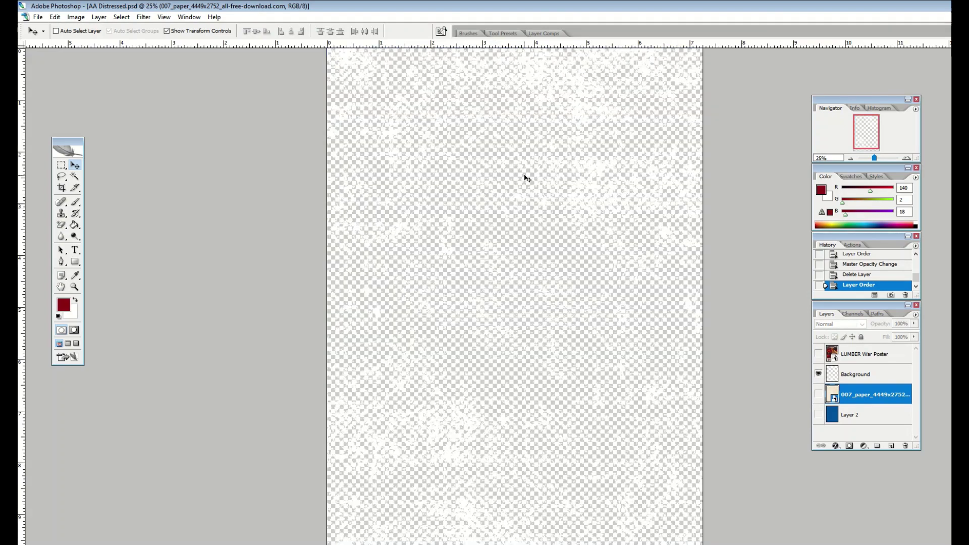
click(819, 415)
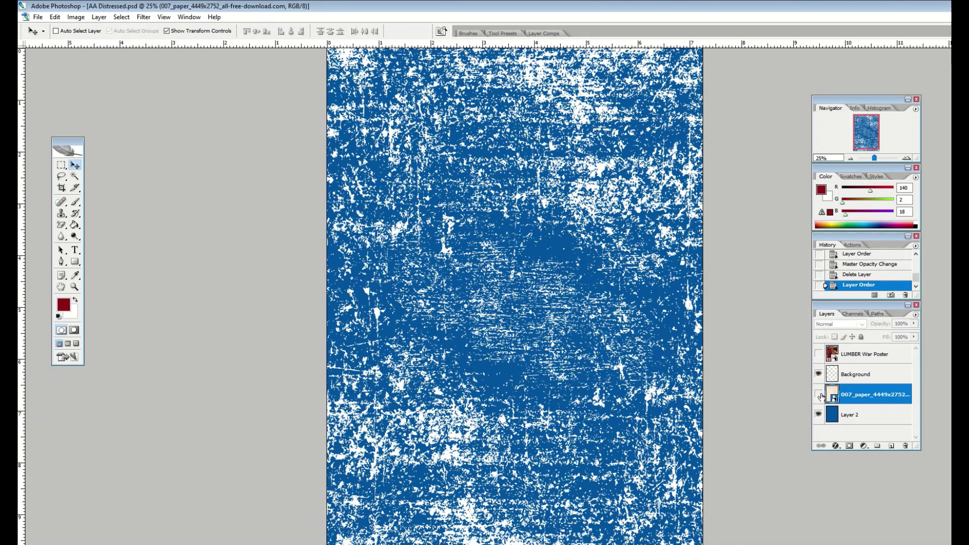
click(819, 415)
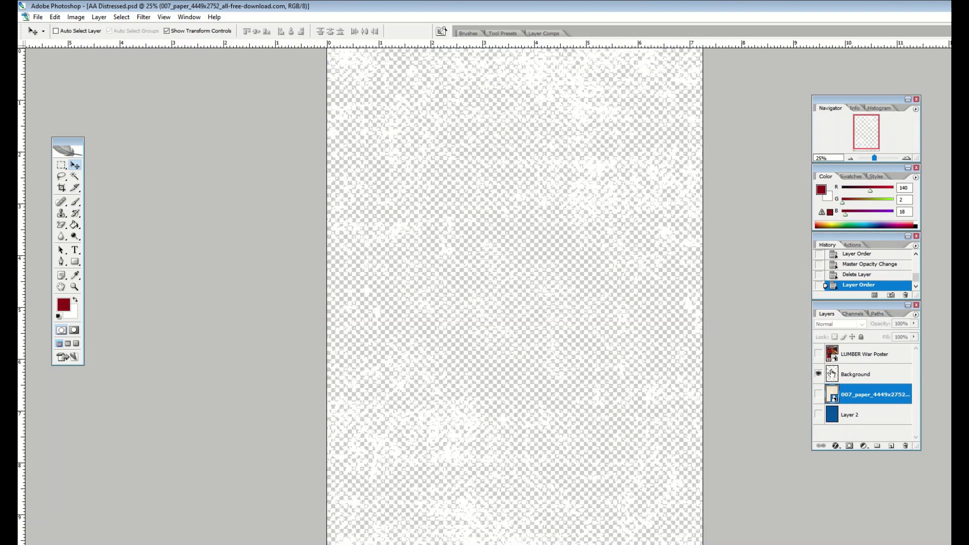
- Show the LUMBER War Poster layer, move the Background scratch layer above it, and compare the poster with and without the scratches
click(819, 355)
click(863, 378)
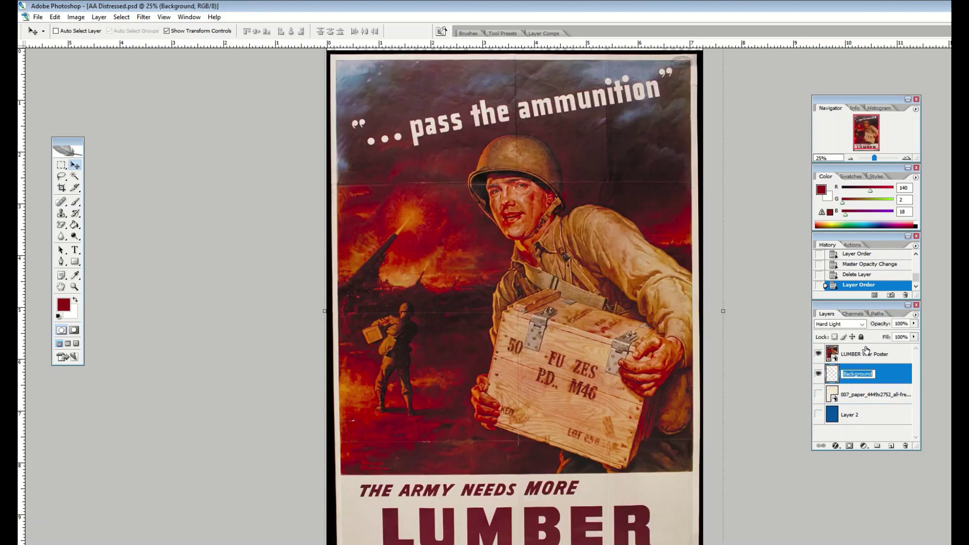
drag(888, 375, 885, 353)
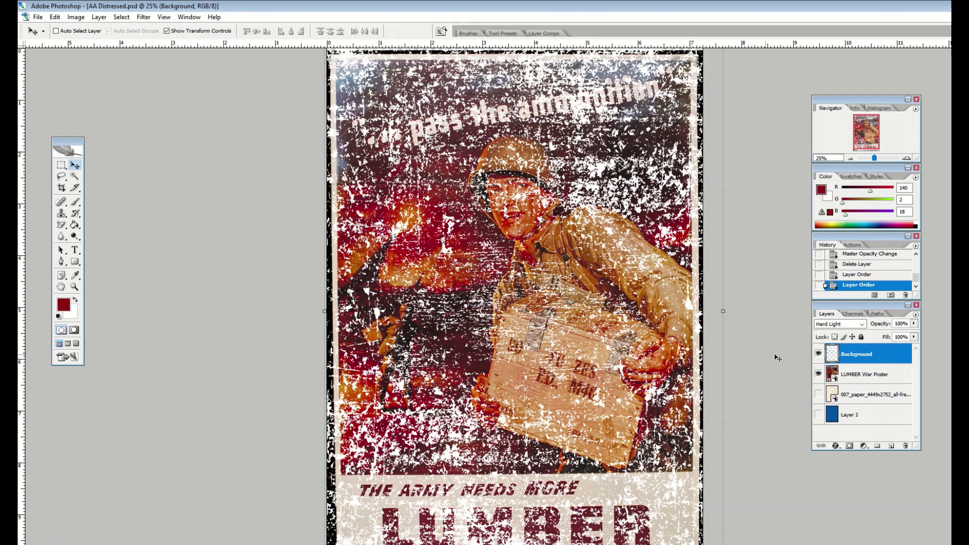
click(818, 354)
click(818, 354)
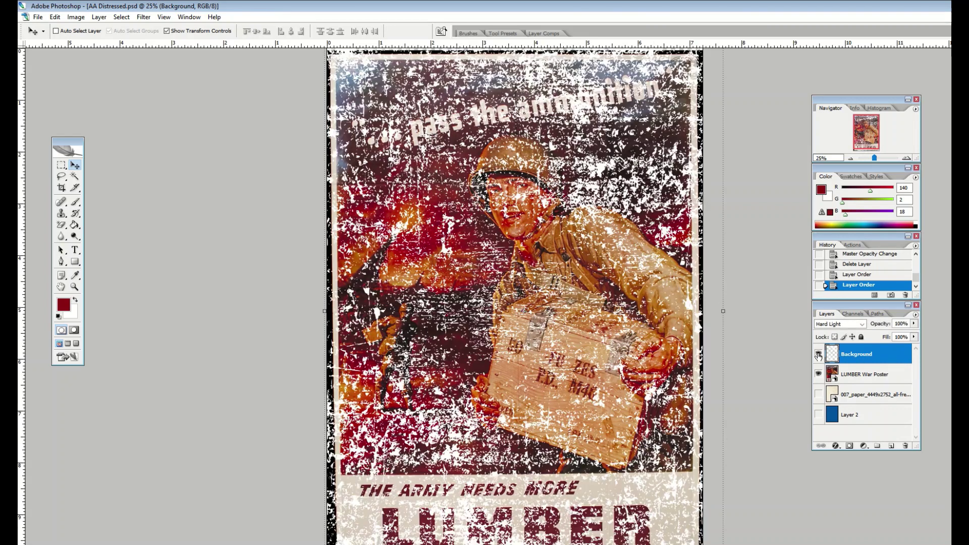
- Preview the Background scratch layer at 37% opacity and return it to 100%
click(915, 325)
drag(915, 336, 881, 337)
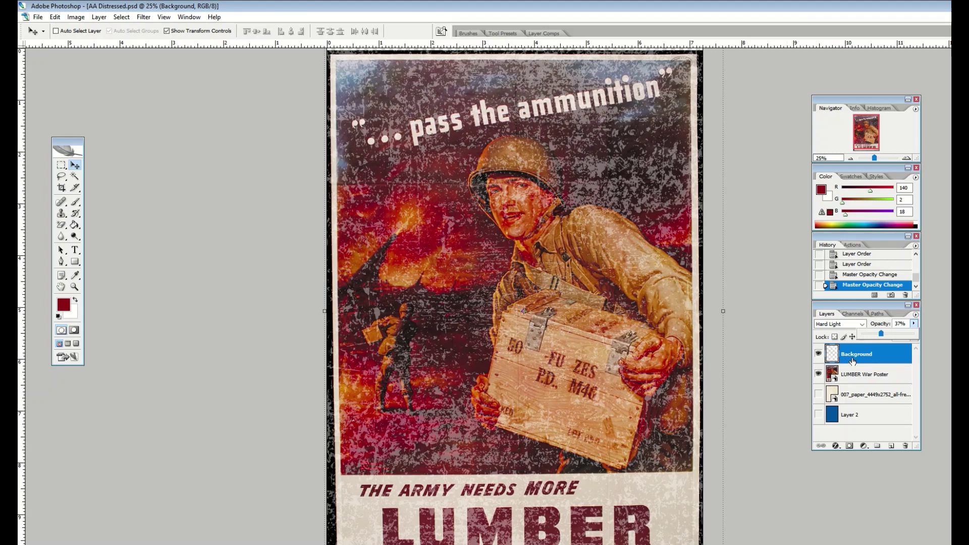
drag(881, 334, 941, 335)
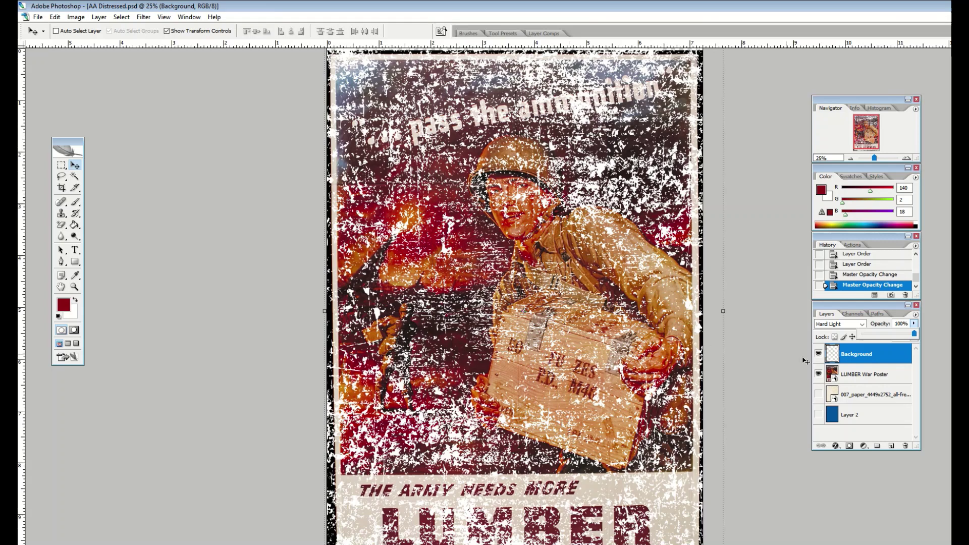
- Duplicate the LUMBER War Poster layer and move the copy above the Background scratch layer
click(867, 376)
right_click(871, 380)
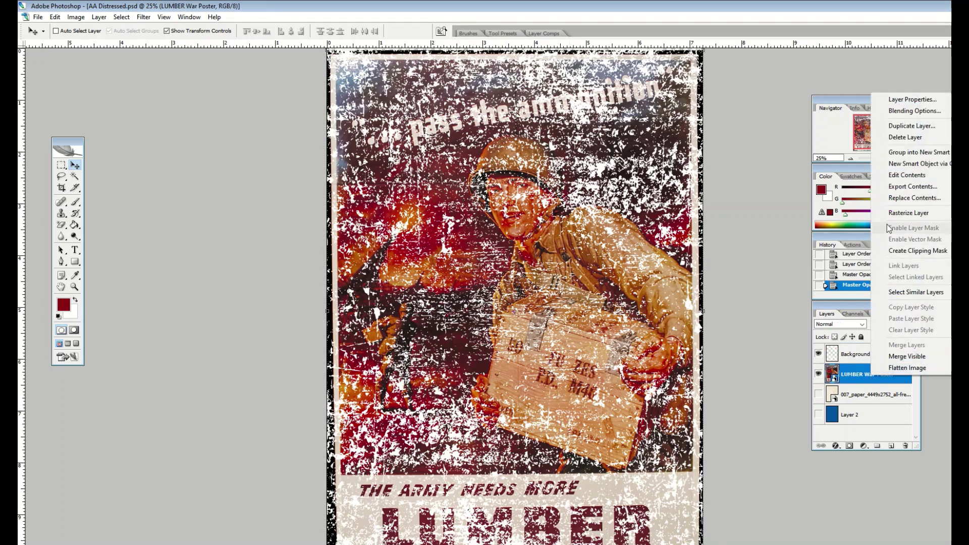
click(895, 127)
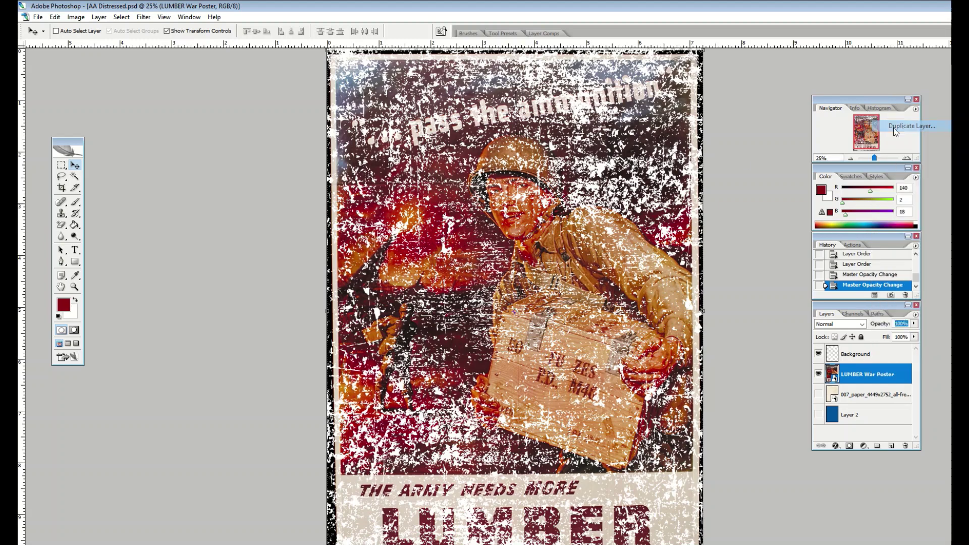
key(Return)
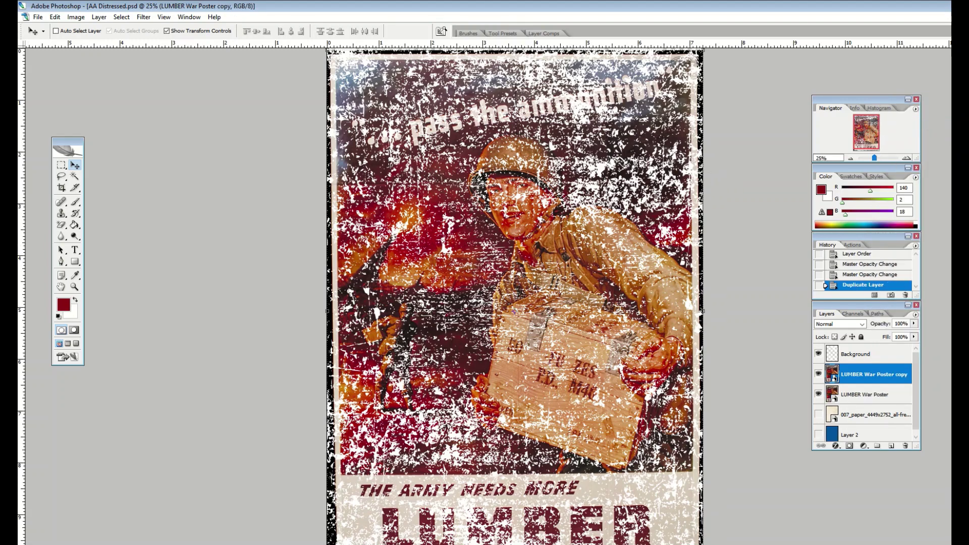
drag(862, 379, 875, 338)
- Set the opacity of the LUMBER War Poster copy to 20%
click(914, 323)
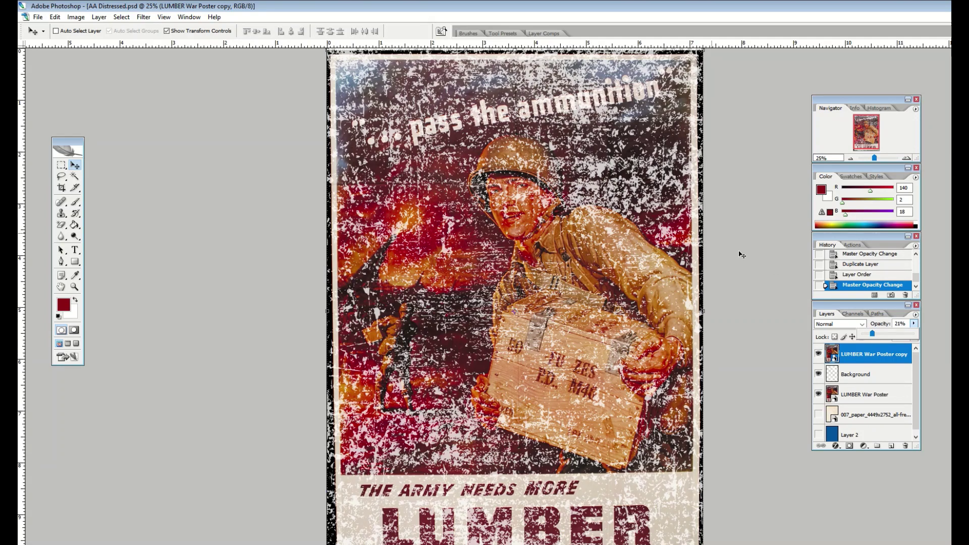
mouse_move(874, 336)
mouse_down()
mouse_move(861, 337)
mouse_move(888, 338)
mouse_move(875, 339)
mouse_up()
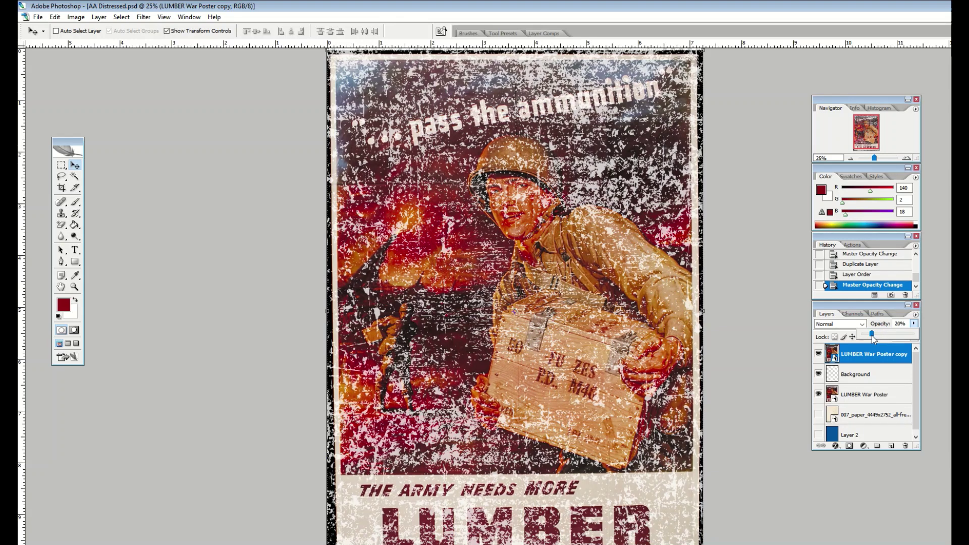